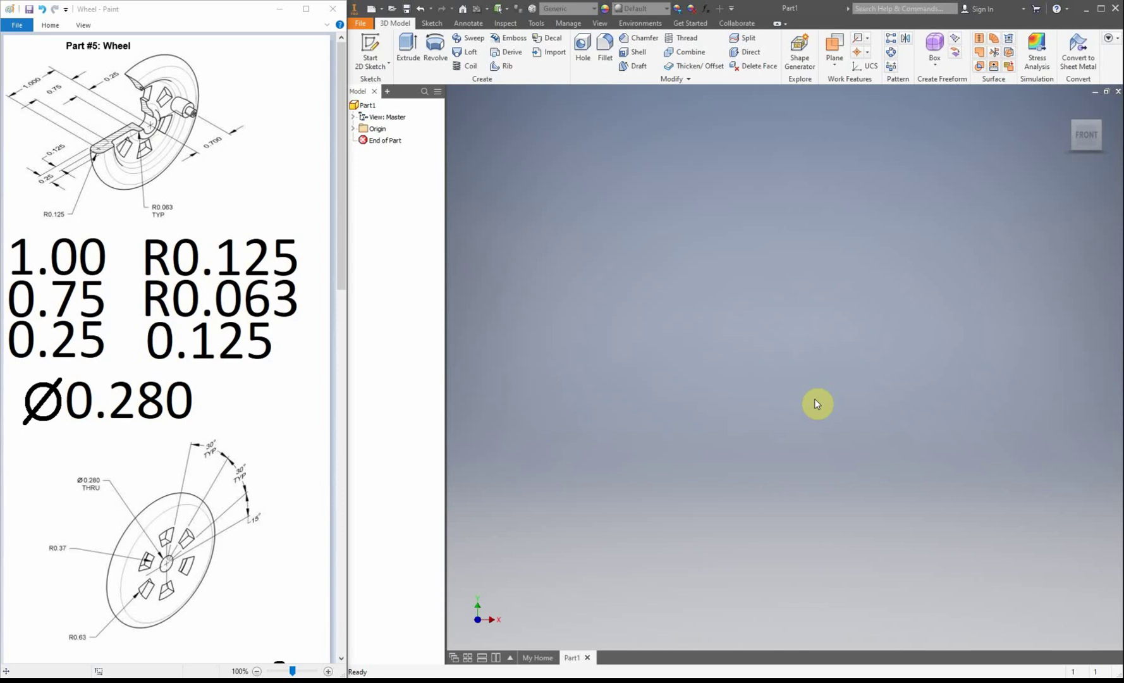
Step: Start a new 2D sketch on the XZ plane, with the X axis pointing right
{"action": "left_click", "coordinate": [378, 57]}
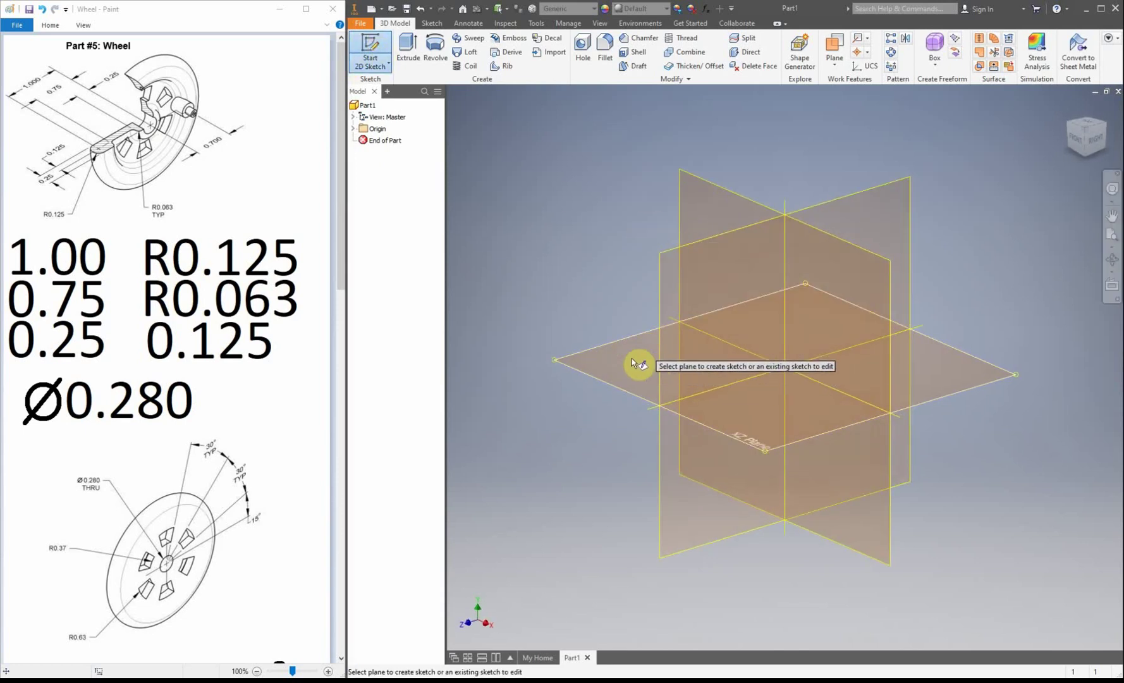
{"action": "left_click", "coordinate": [629, 371]}
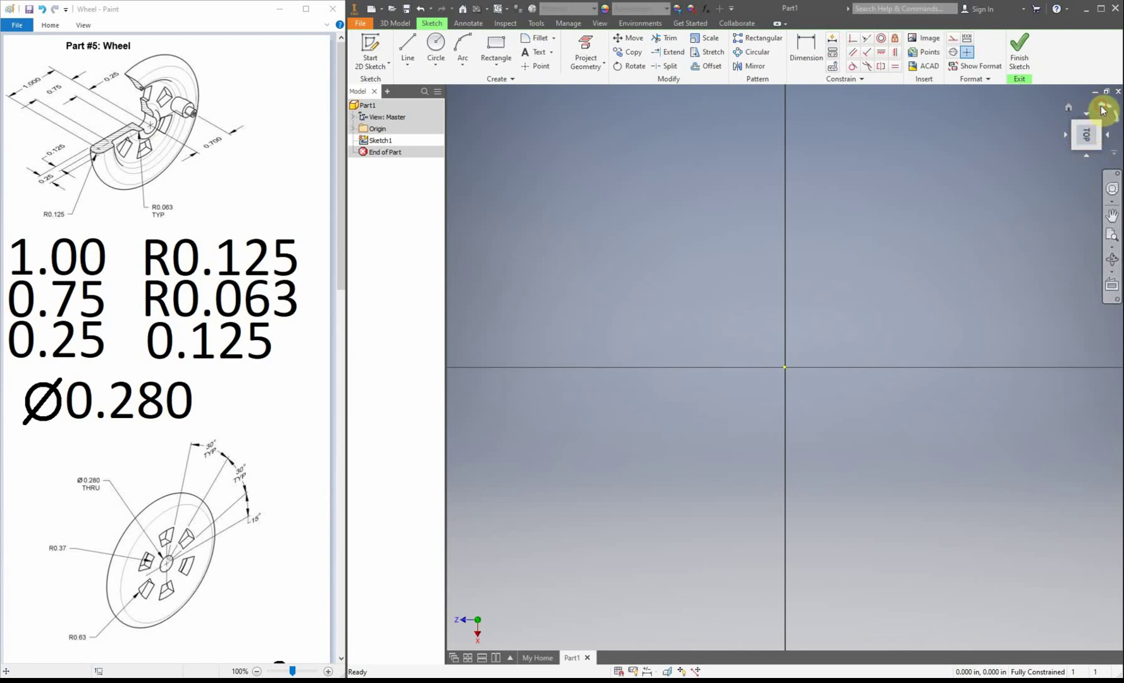
{"action": "left_click", "coordinate": [1103, 110]}
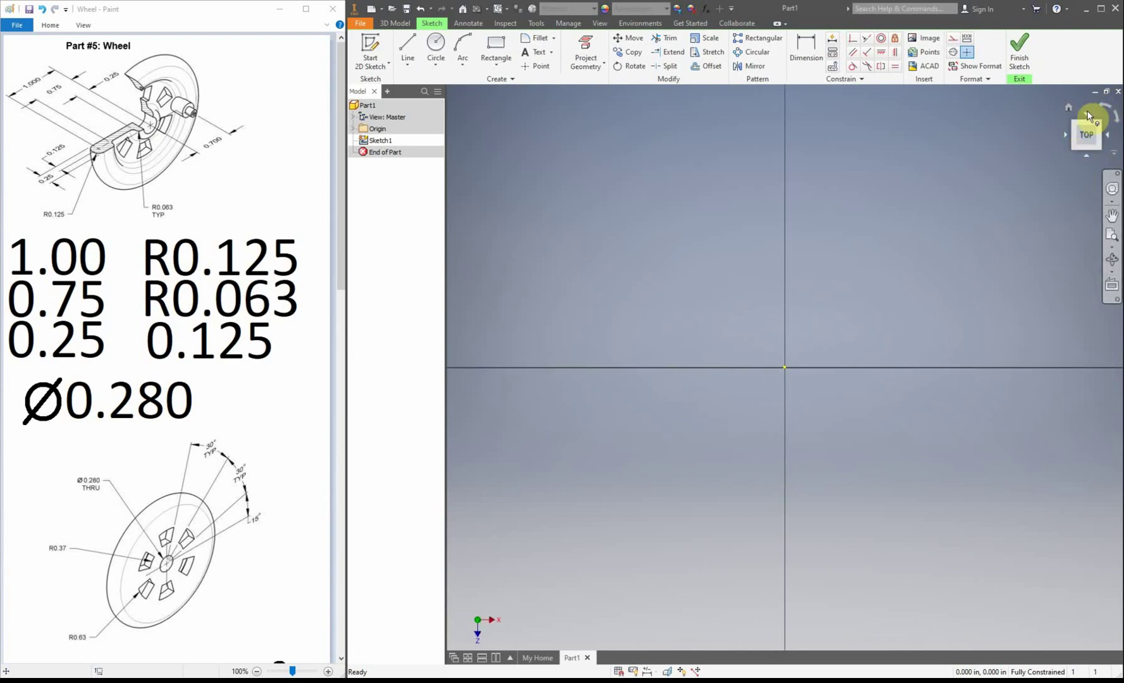
{"action": "left_click", "coordinate": [1088, 155]}
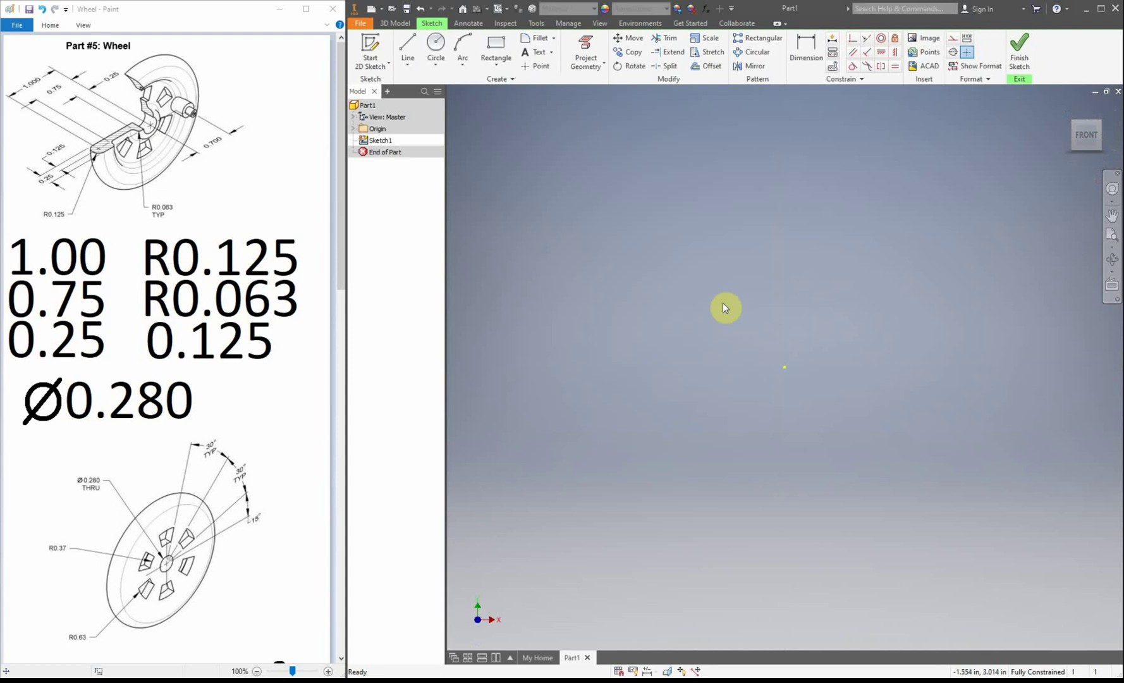
{"action": "left_click", "coordinate": [1087, 113]}
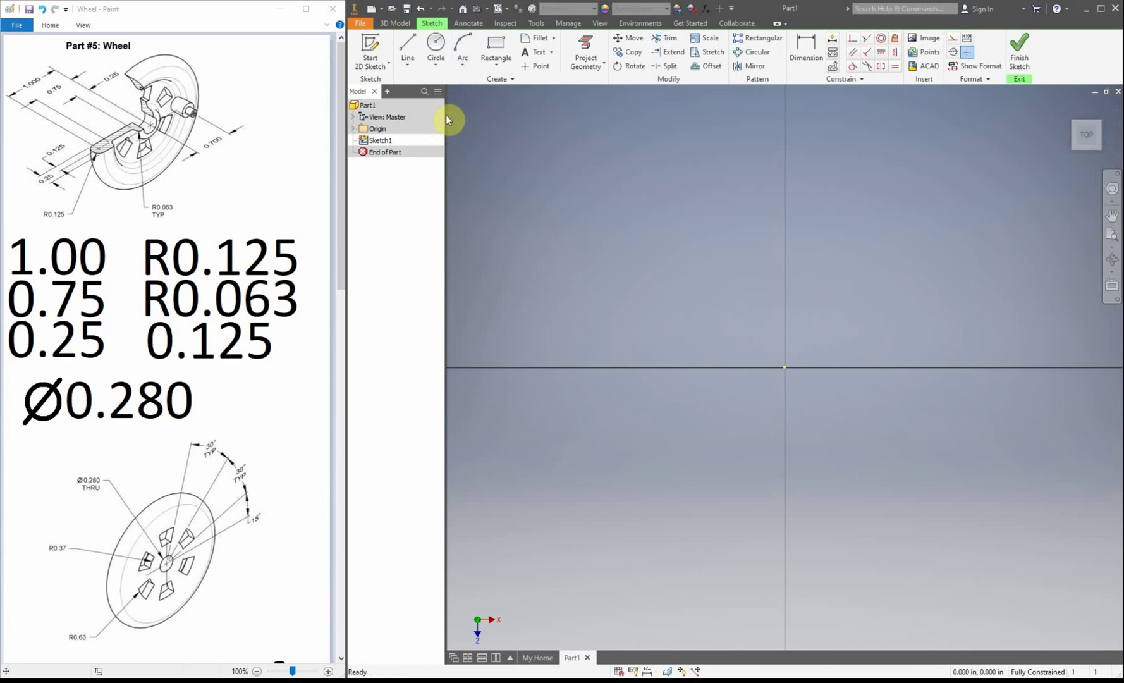
Step: Sketch a rectangle about 6.51 in wide and 1.93 in high, with its lower-right corner on the origin
{"action": "left_click", "coordinate": [496, 47]}
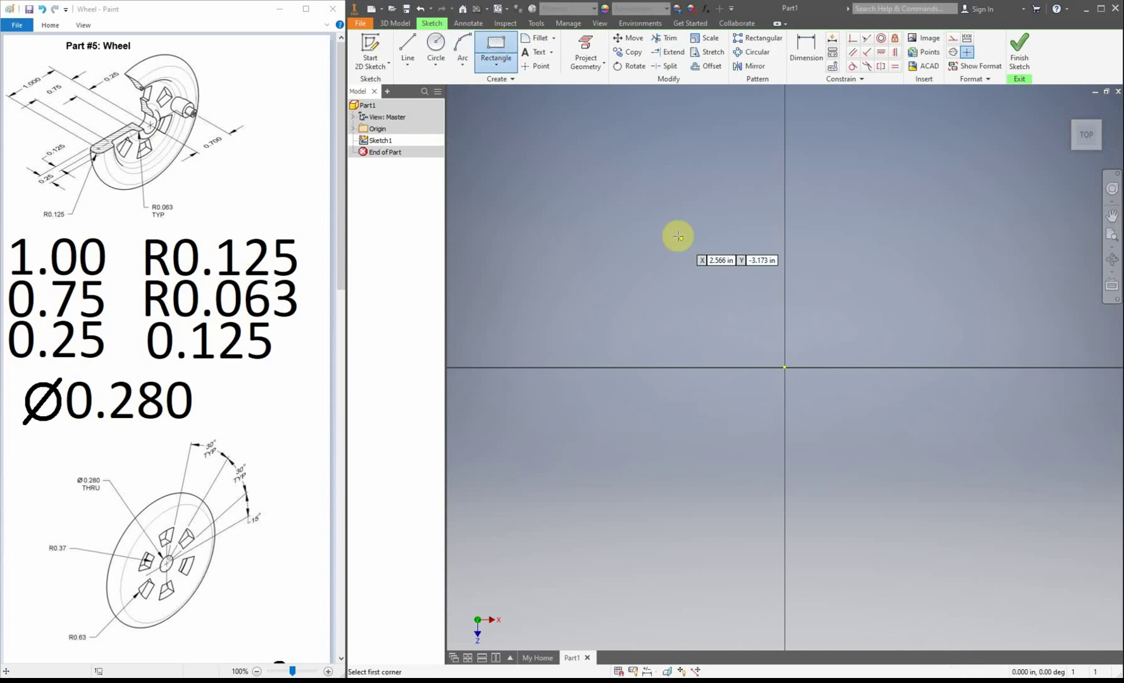
{"action": "left_click", "coordinate": [785, 367]}
{"action": "left_click", "coordinate": [521, 289]}
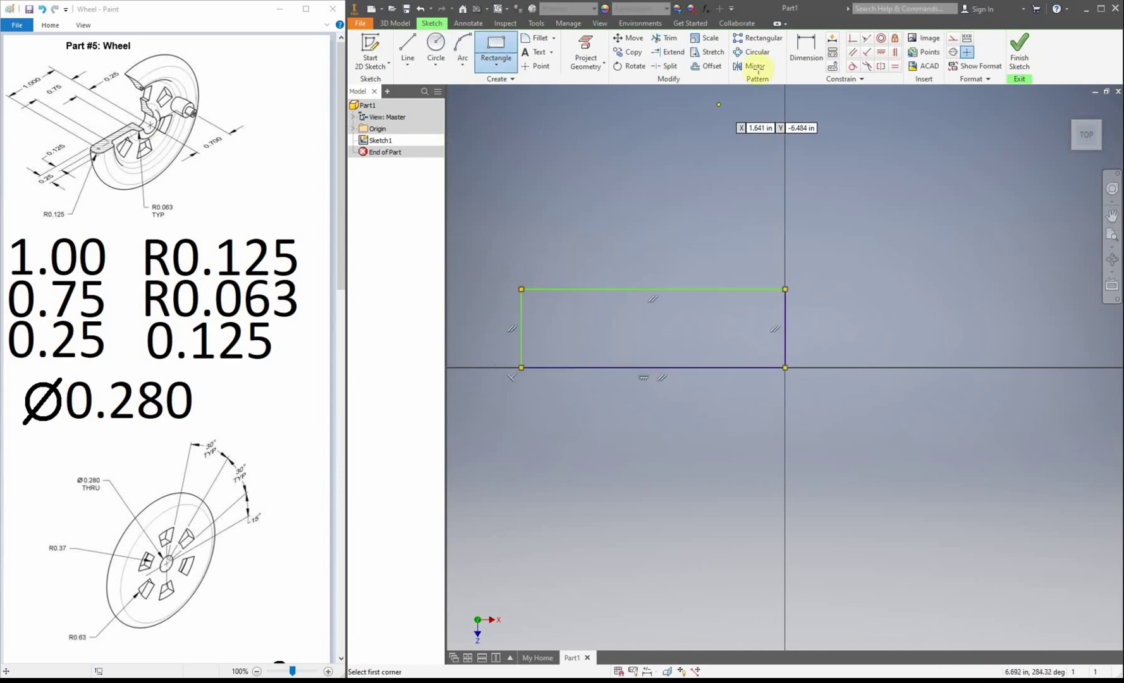
Step: Dimension the rectangle's height as 0.25 in and its length as 1.00 in
{"action": "left_click", "coordinate": [801, 49]}
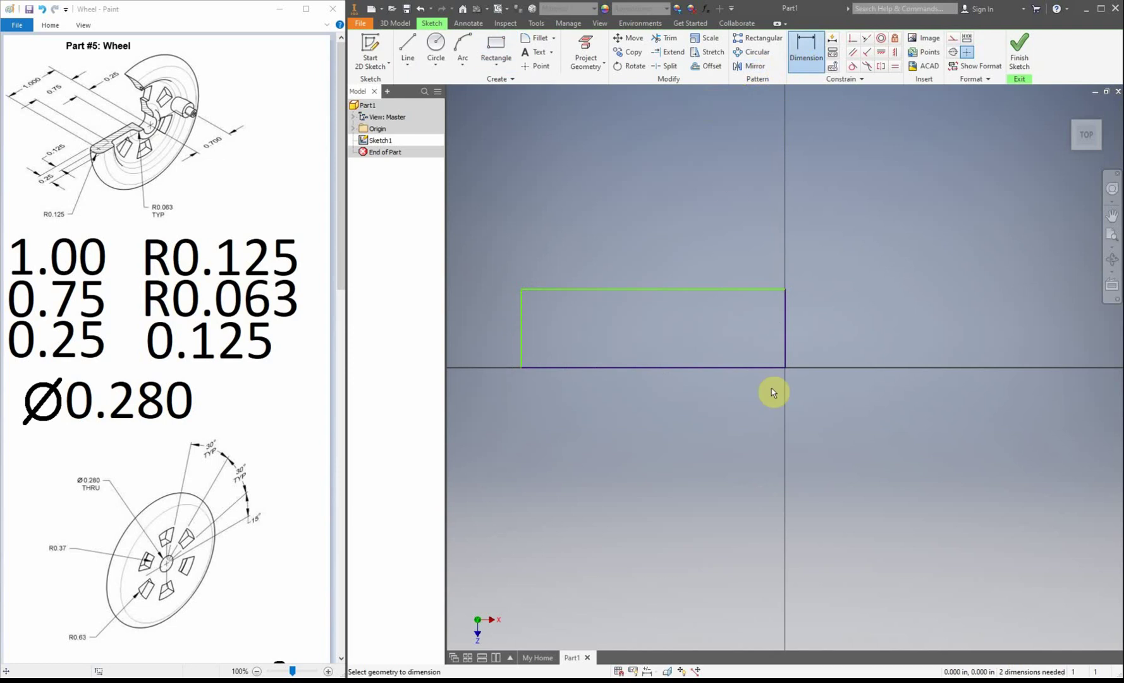
{"action": "left_click", "coordinate": [790, 345]}
{"action": "left_click", "coordinate": [856, 332]}
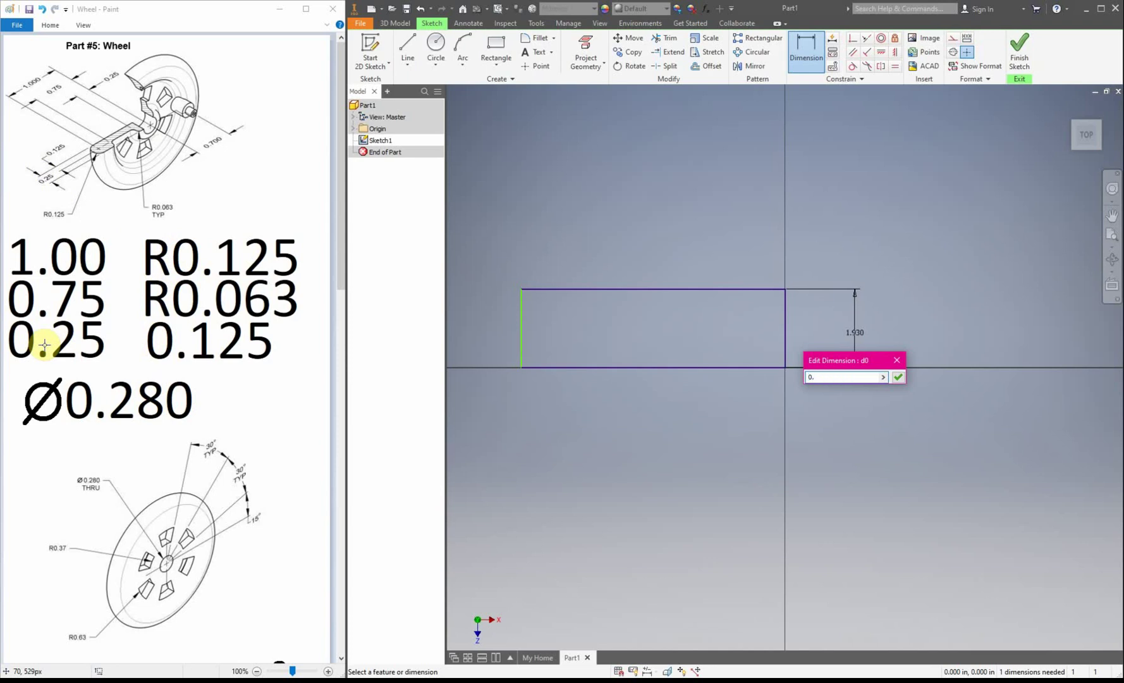
{"action": "key", "text": "Return"}
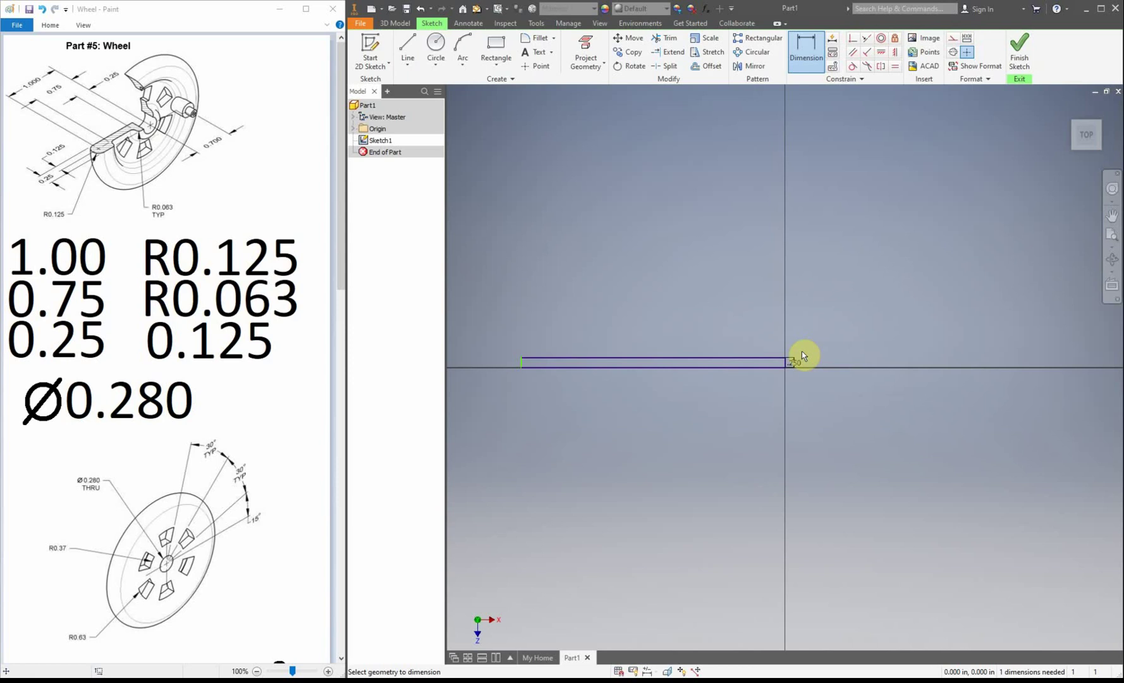
{"action": "left_click", "coordinate": [756, 359]}
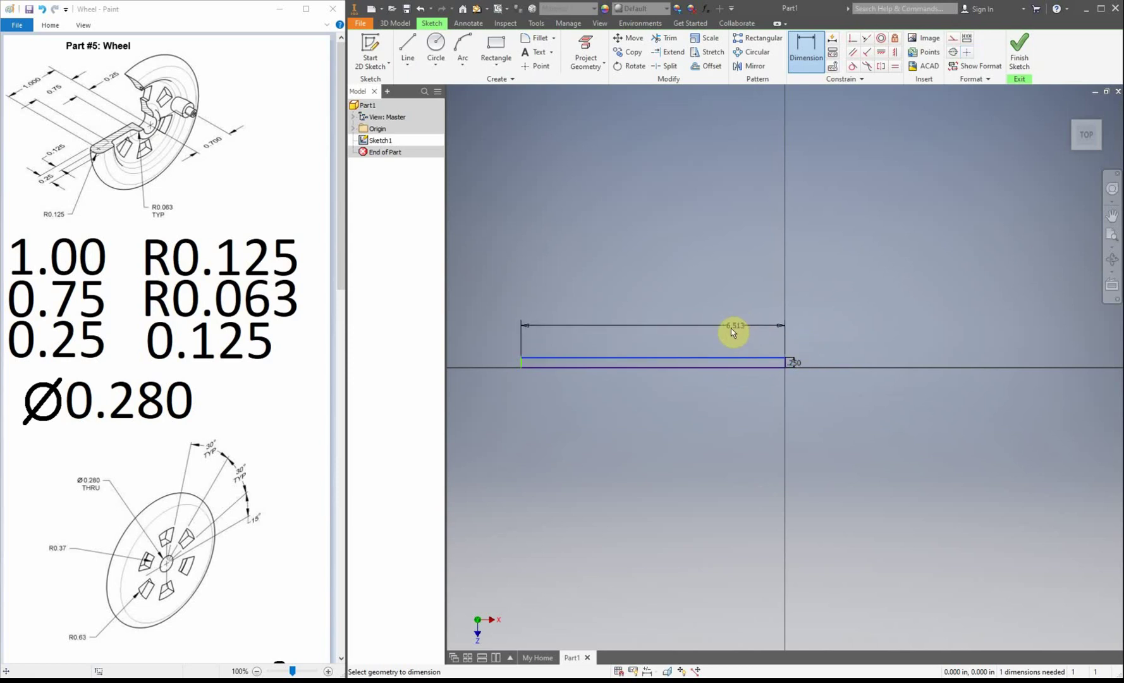
{"action": "left_click", "coordinate": [755, 340]}
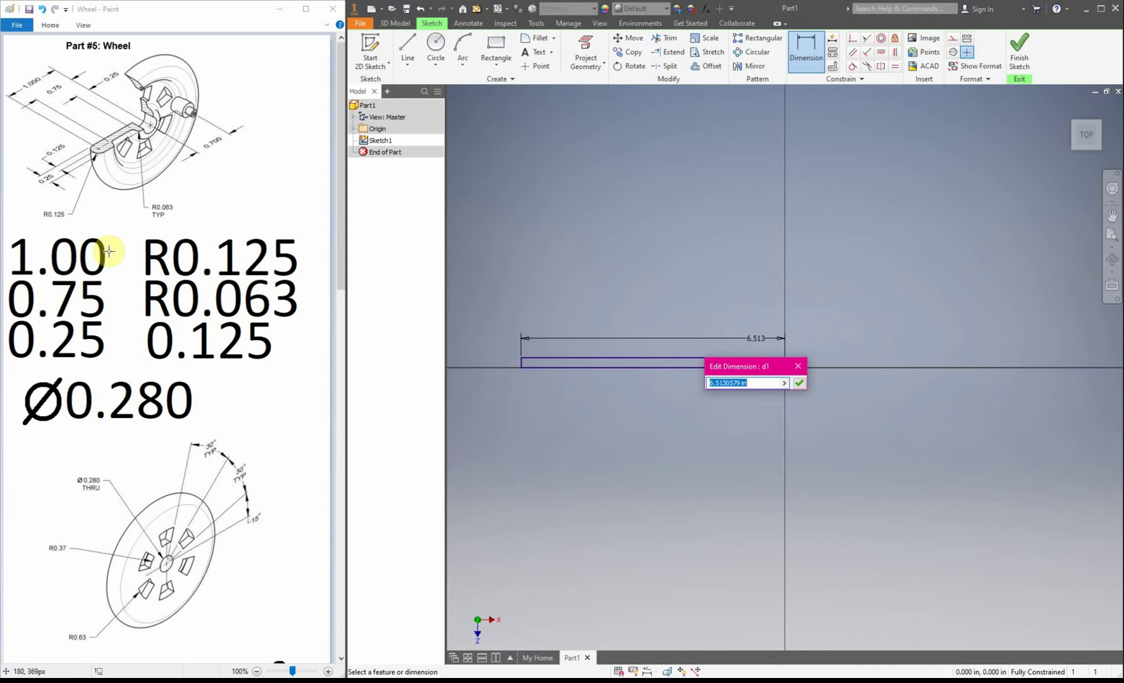
{"action": "key", "text": "Return"}
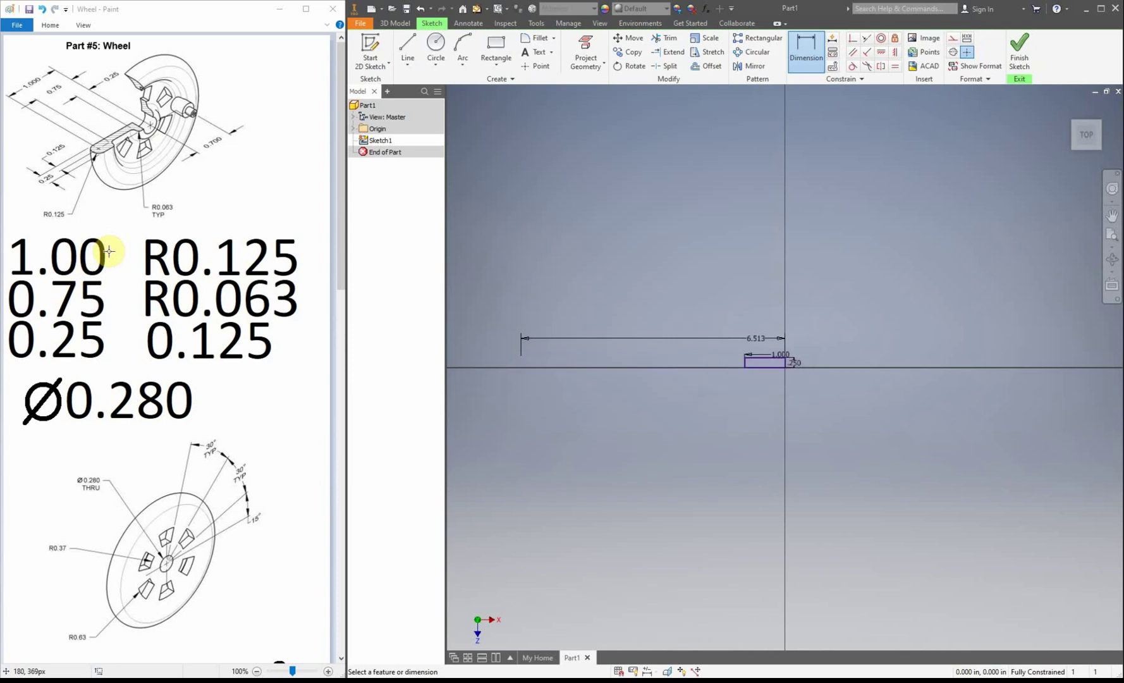
{"action": "key", "text": "Home"}
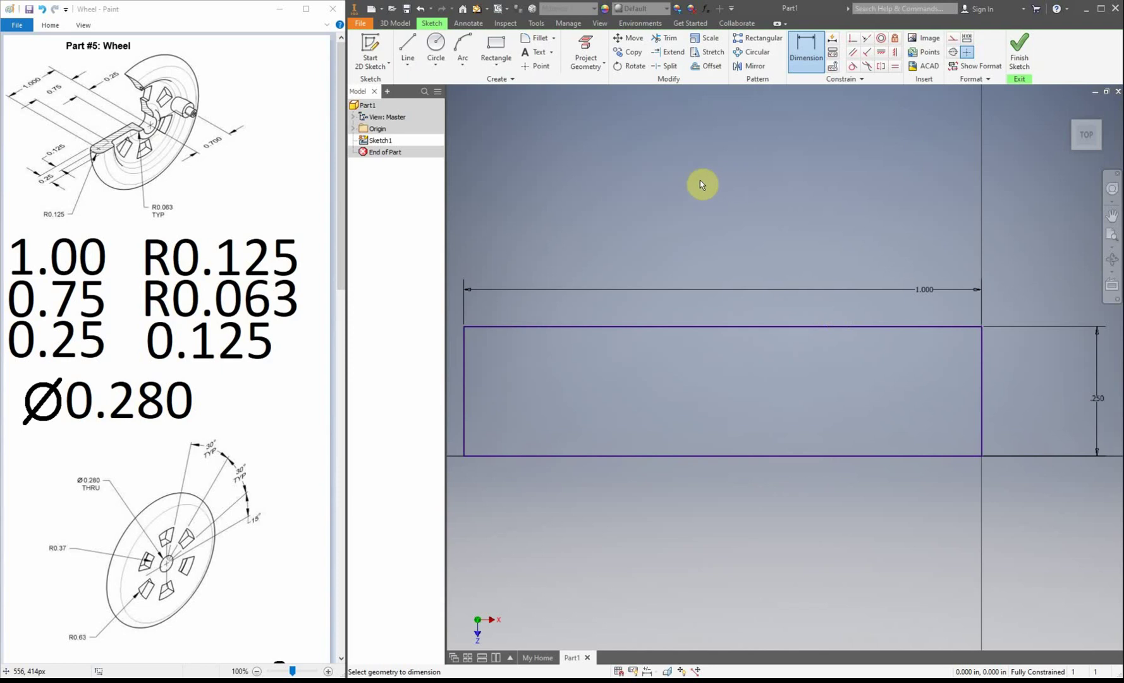
Step: Sketch a smaller rectangle about 0.45 in wide and 0.11 in high inside the first one, standing on its bottom edge
{"action": "left_click", "coordinate": [498, 50]}
{"action": "left_click", "coordinate": [601, 455]}
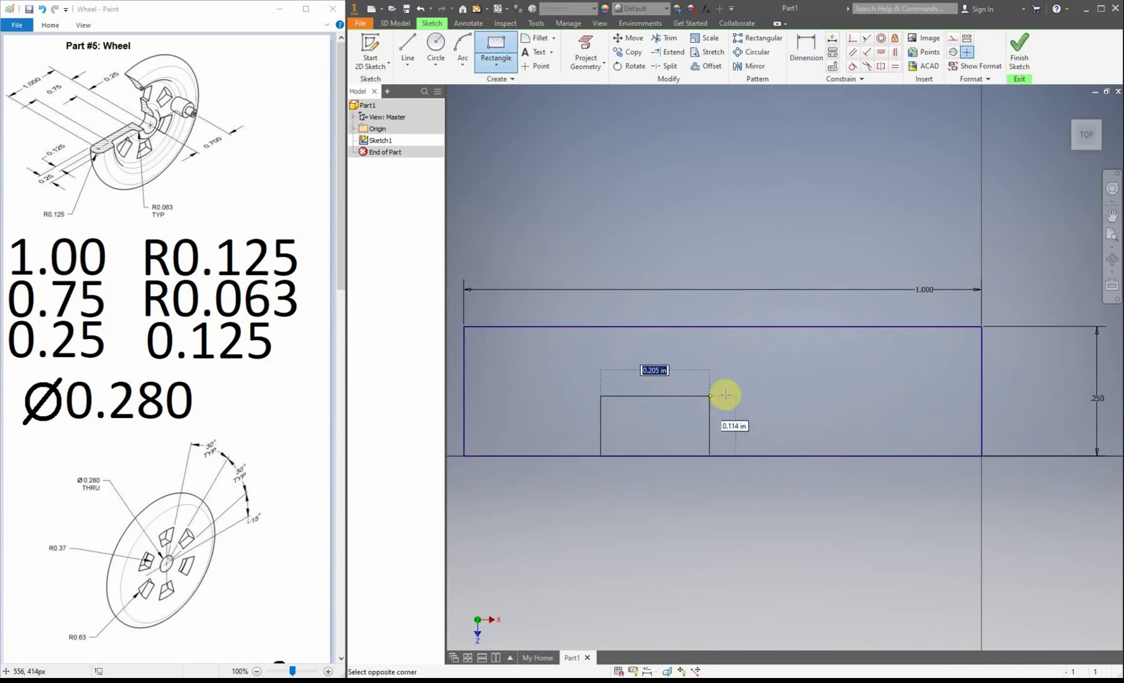
{"action": "left_click", "coordinate": [833, 397]}
Step: Dimension the inner rectangle's right side 0.25 in and its left side 0.75 in from the outer rectangle's right edge
{"action": "left_click", "coordinate": [809, 49]}
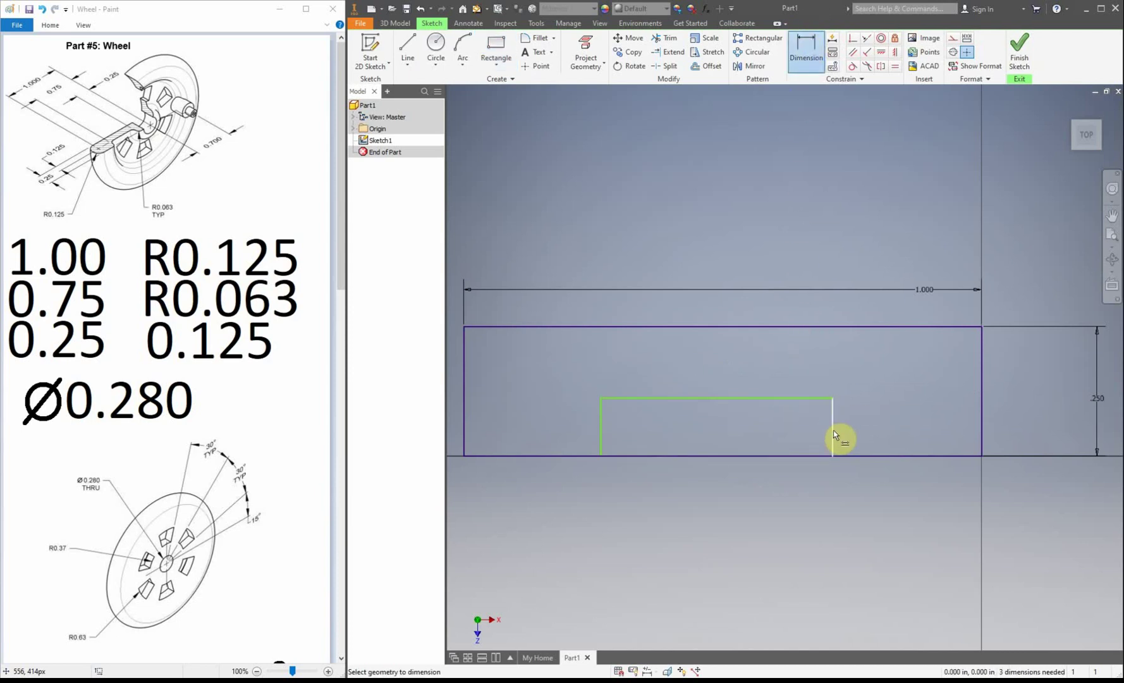
{"action": "left_click", "coordinate": [981, 421]}
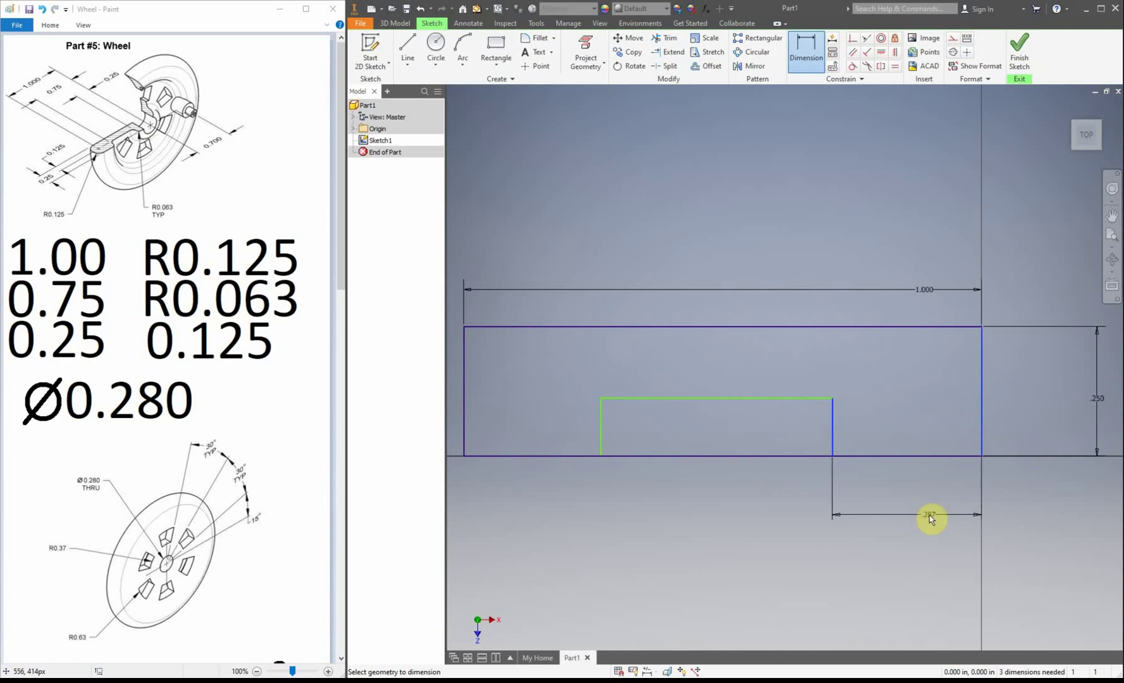
{"action": "left_click", "coordinate": [929, 515]}
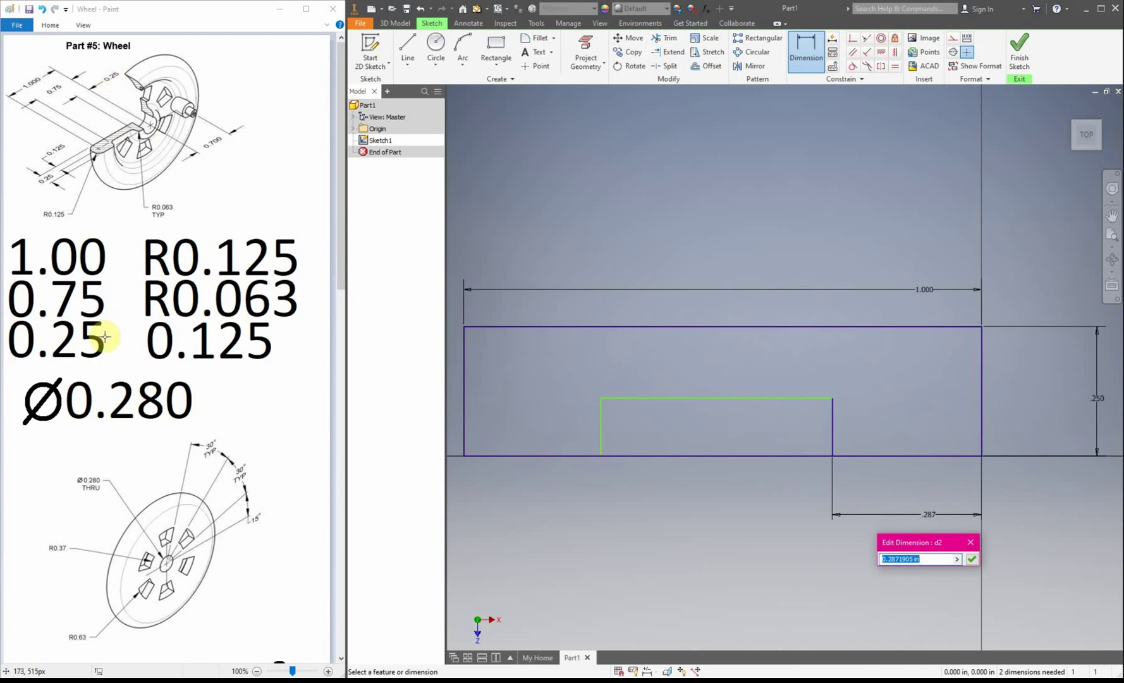
{"action": "key", "text": "Return"}
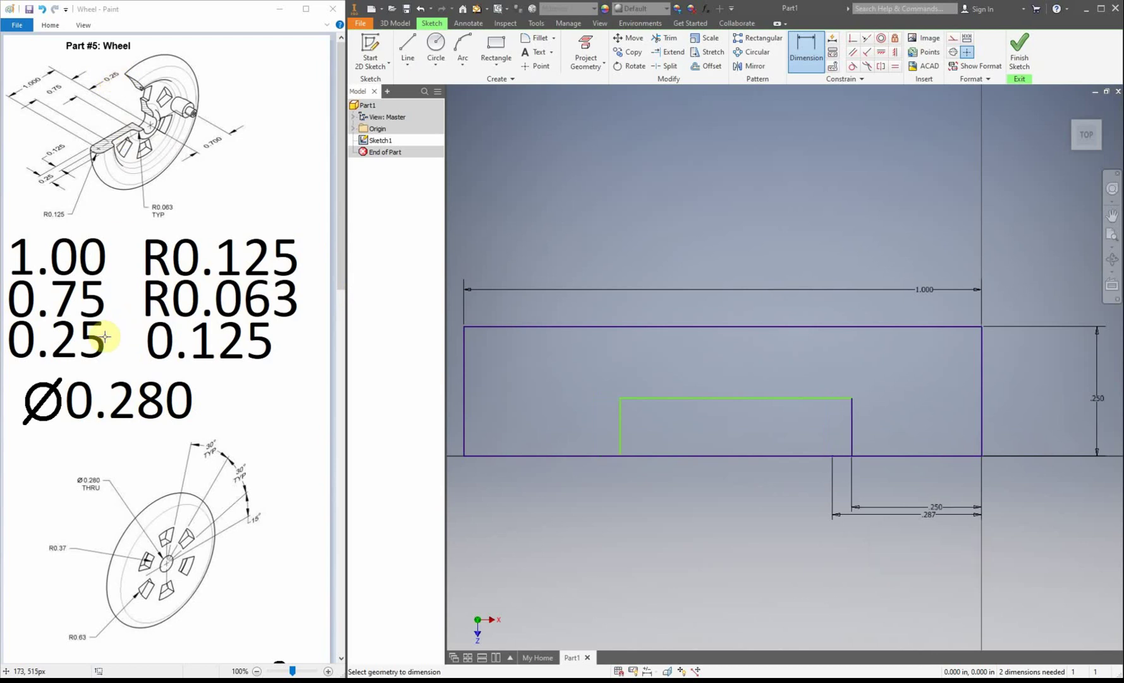
{"action": "left_click", "coordinate": [620, 427]}
{"action": "left_click", "coordinate": [982, 427]}
{"action": "left_click", "coordinate": [923, 539]}
{"action": "left_click", "coordinate": [832, 566]}
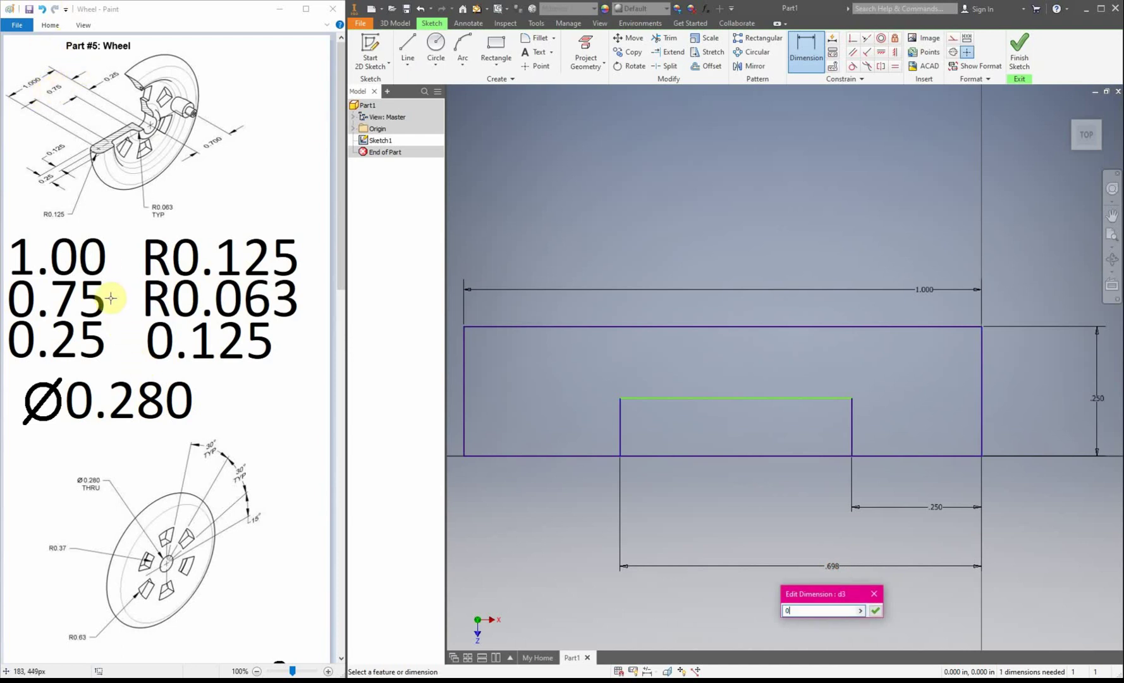
{"action": "key", "text": "Return"}
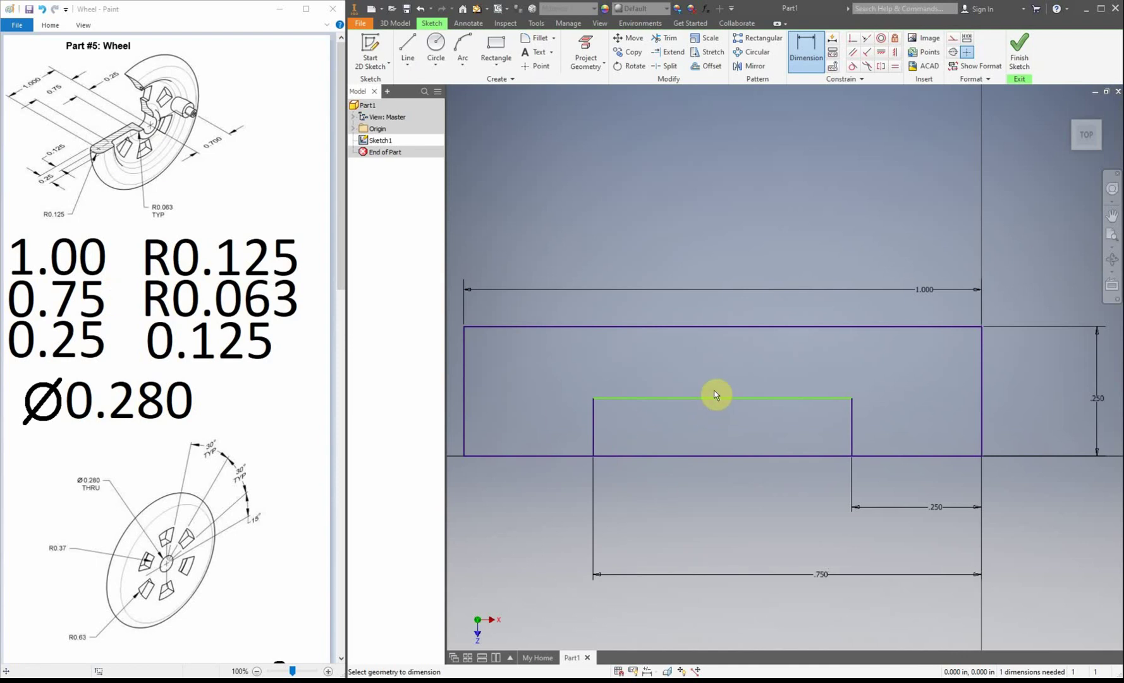
Step: Dimension the inner rectangle's height from the bottom edge as 0.125 in, and end dimensioning
{"action": "left_click", "coordinate": [775, 456]}
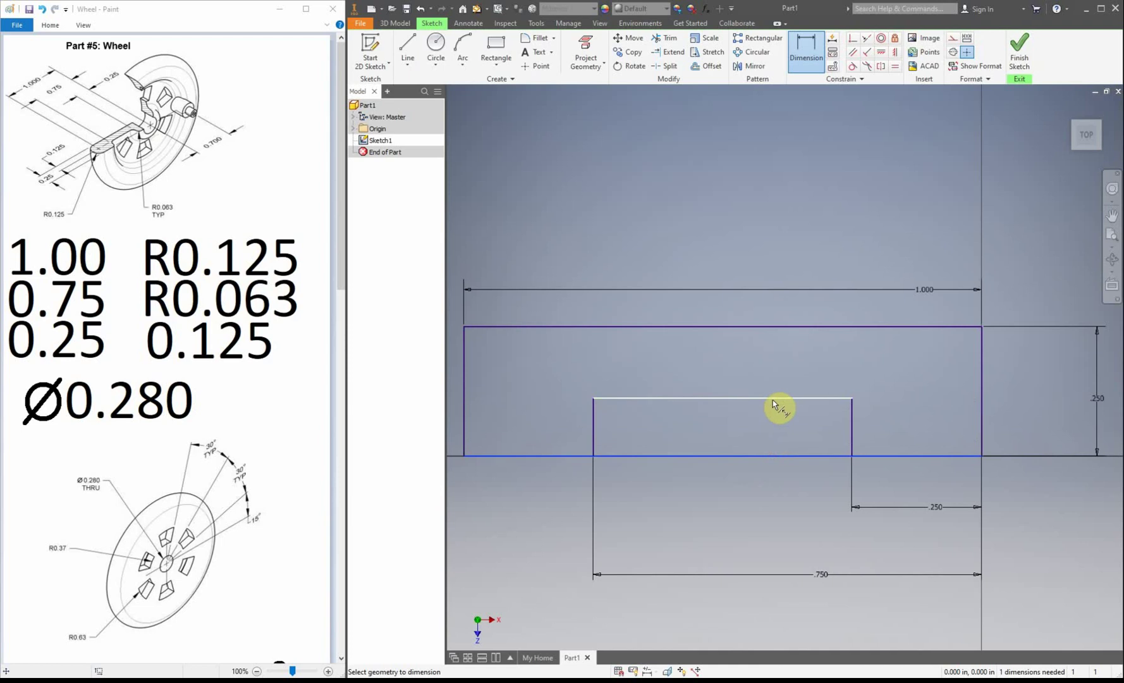
{"action": "left_click", "coordinate": [774, 398]}
{"action": "left_click", "coordinate": [1040, 418]}
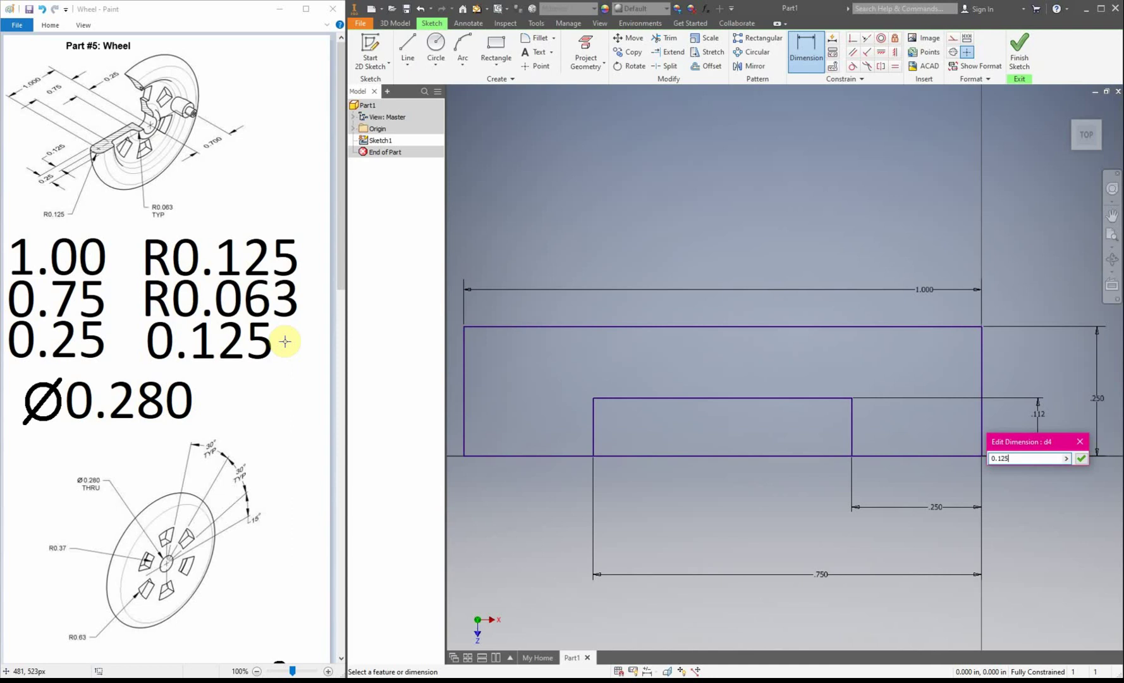
{"action": "key", "text": "Return"}
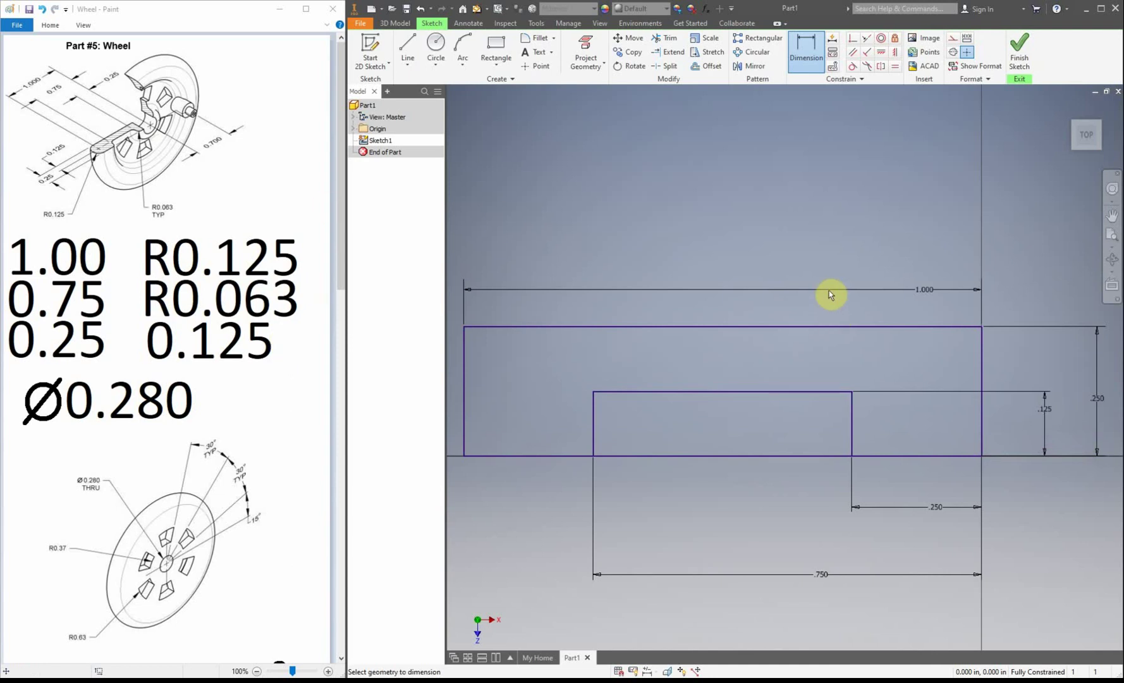
{"action": "right_click", "coordinate": [910, 372]}
{"action": "left_click", "coordinate": [948, 368]}
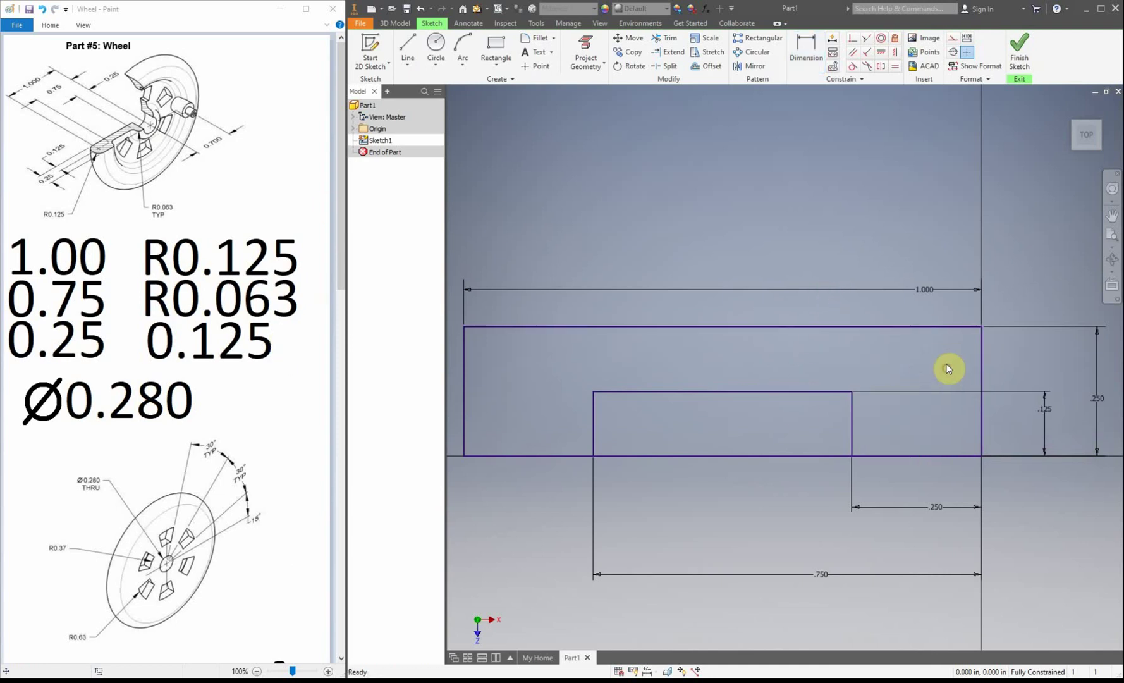
Step: Convert the outer rectangle's right edge to a centerline and its left edge to construction geometry
{"action": "left_click", "coordinate": [982, 361]}
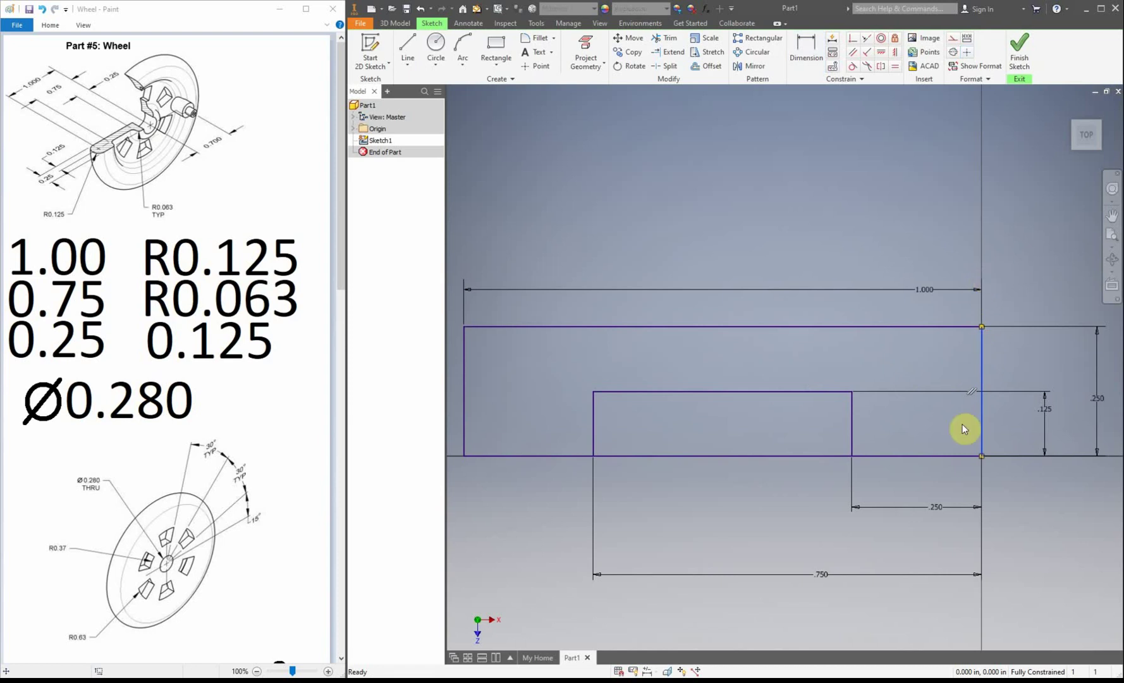
{"action": "left_click", "coordinate": [955, 52]}
{"action": "left_click", "coordinate": [964, 220]}
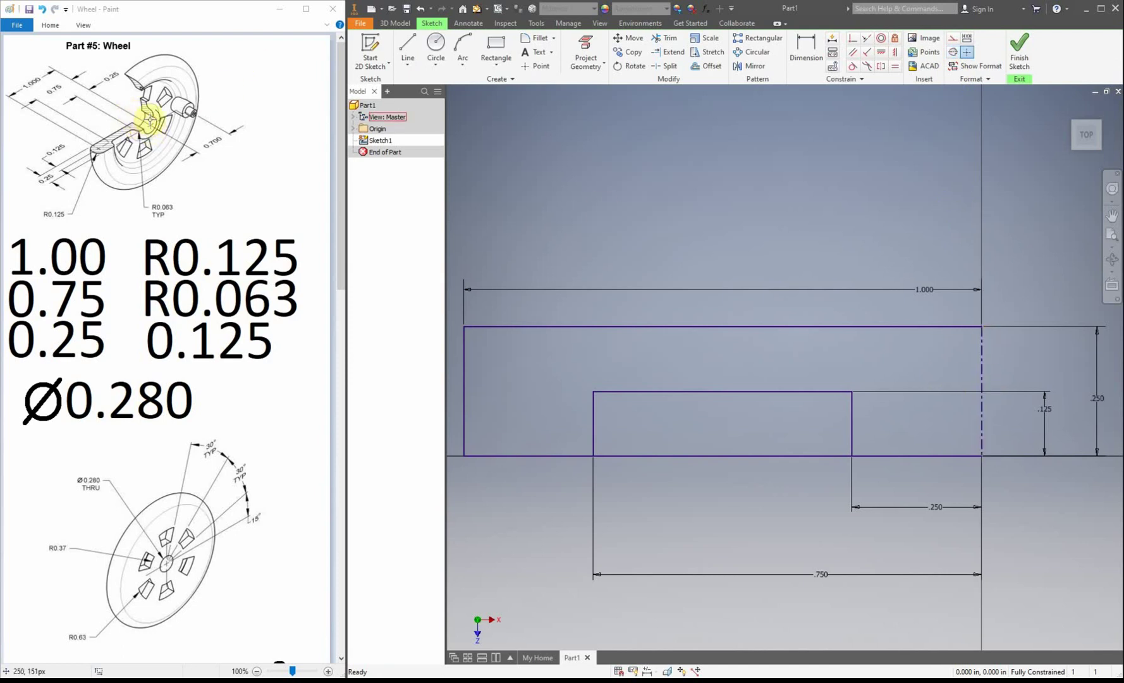
{"action": "left_click", "coordinate": [465, 361]}
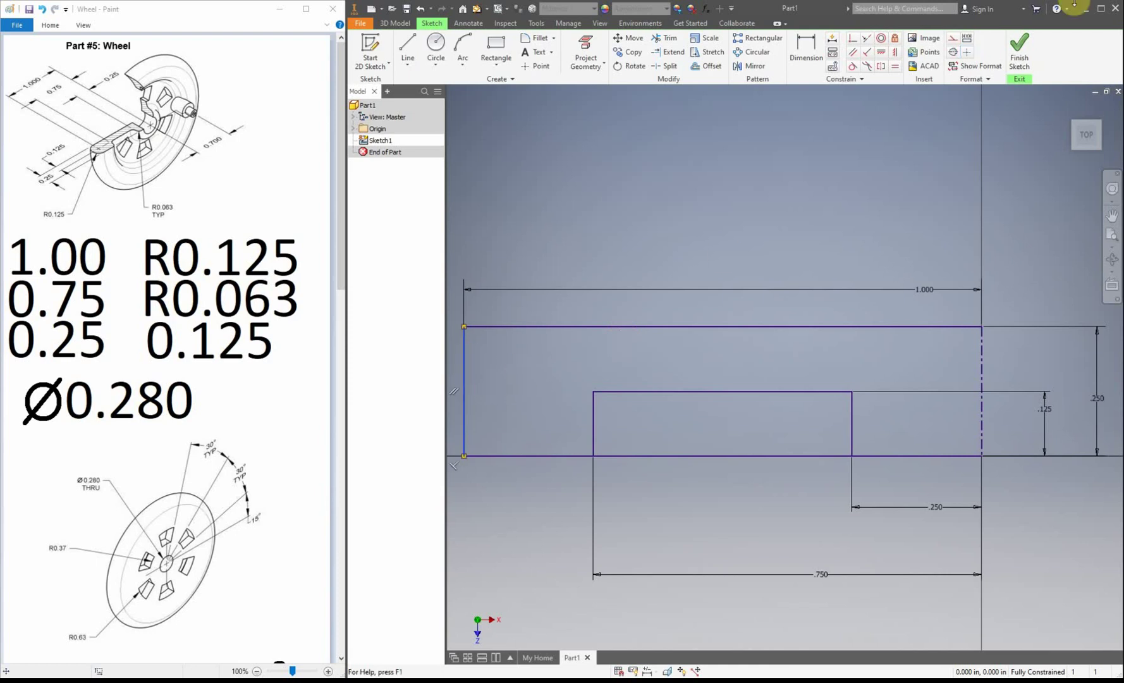
{"action": "left_click", "coordinate": [953, 42]}
Step: Draw a center-point arc around the construction edge's midpoint, from its top corner to its bottom corner, bulging outward to the left
{"action": "scroll", "coordinate": [697, 255], "scroll_direction": "up", "scroll_amount": 3}
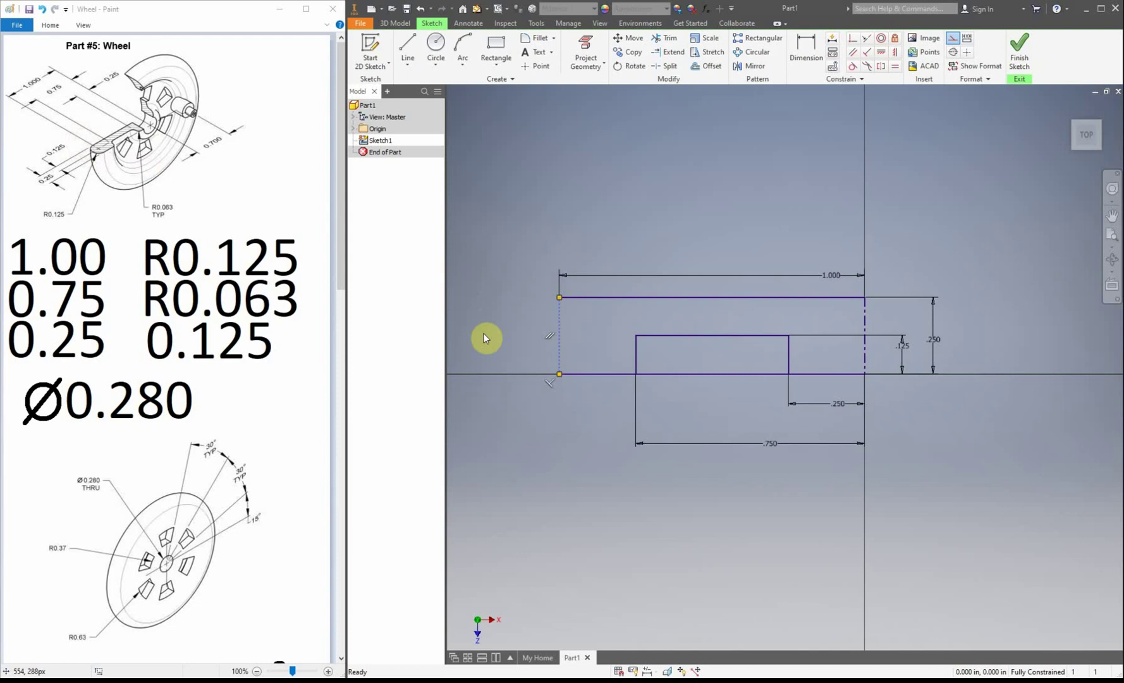
{"action": "scroll", "coordinate": [486, 333], "scroll_direction": "down", "scroll_amount": 3}
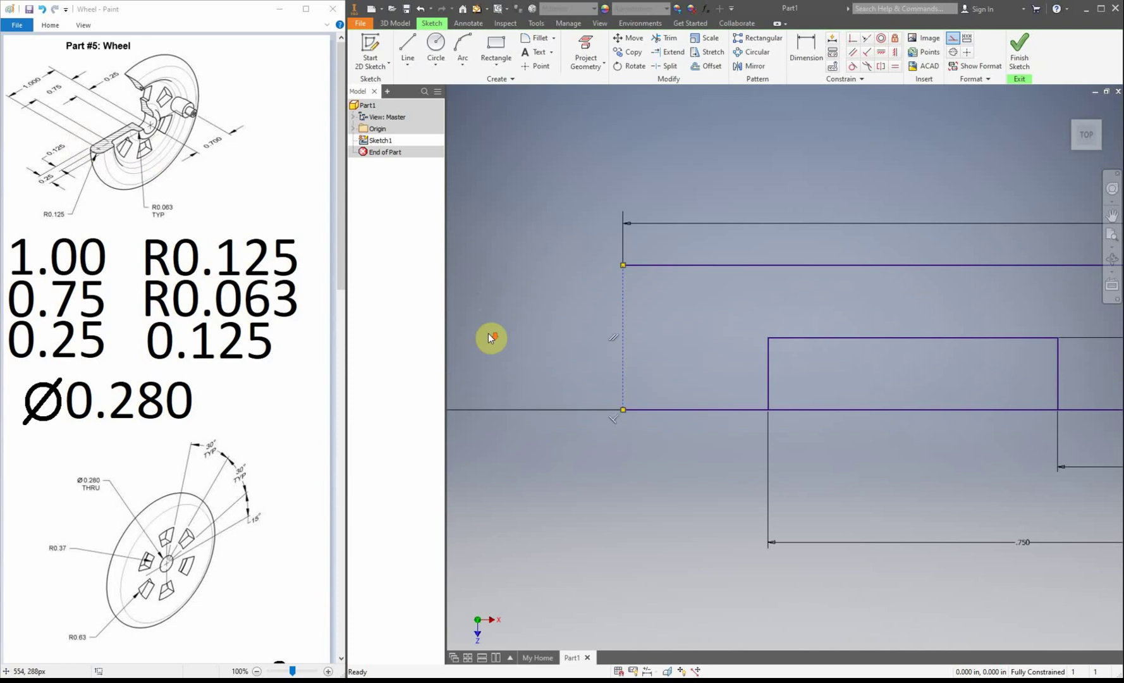
{"action": "left_click", "coordinate": [462, 66]}
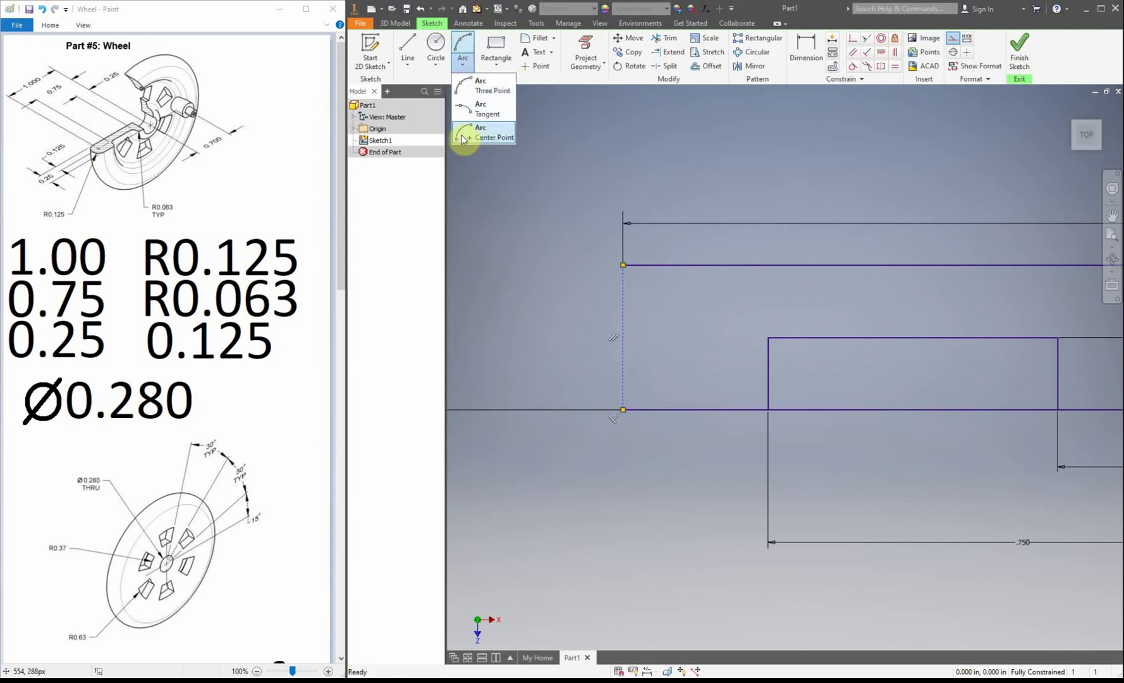
{"action": "left_click", "coordinate": [490, 138]}
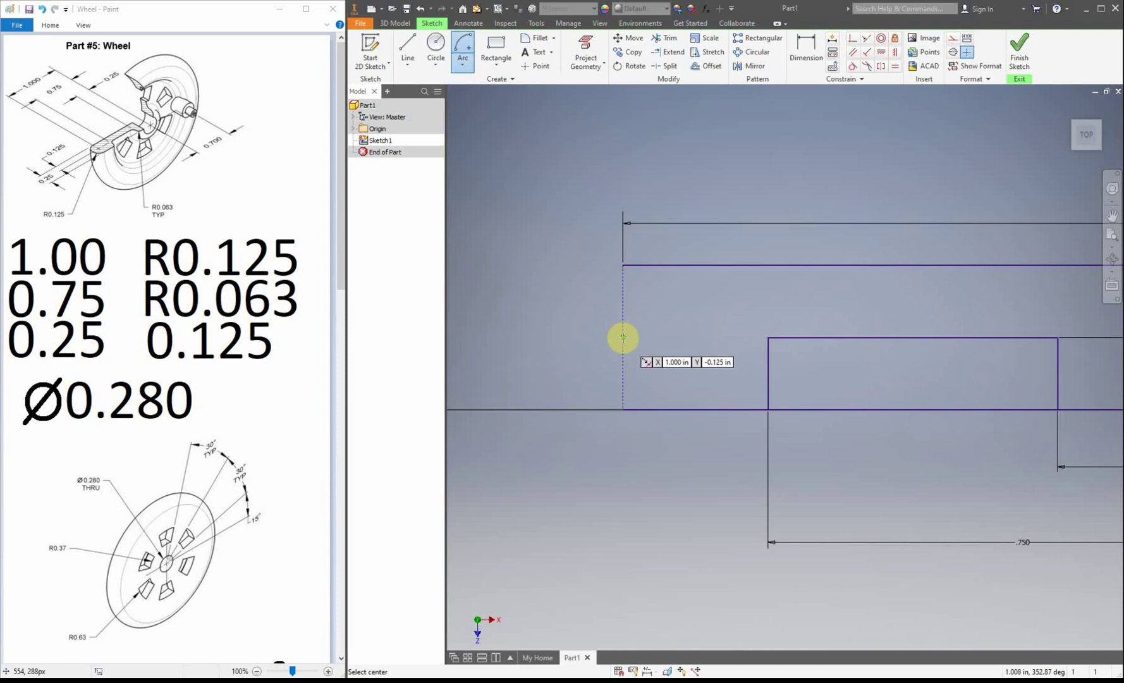
{"action": "left_click", "coordinate": [623, 337]}
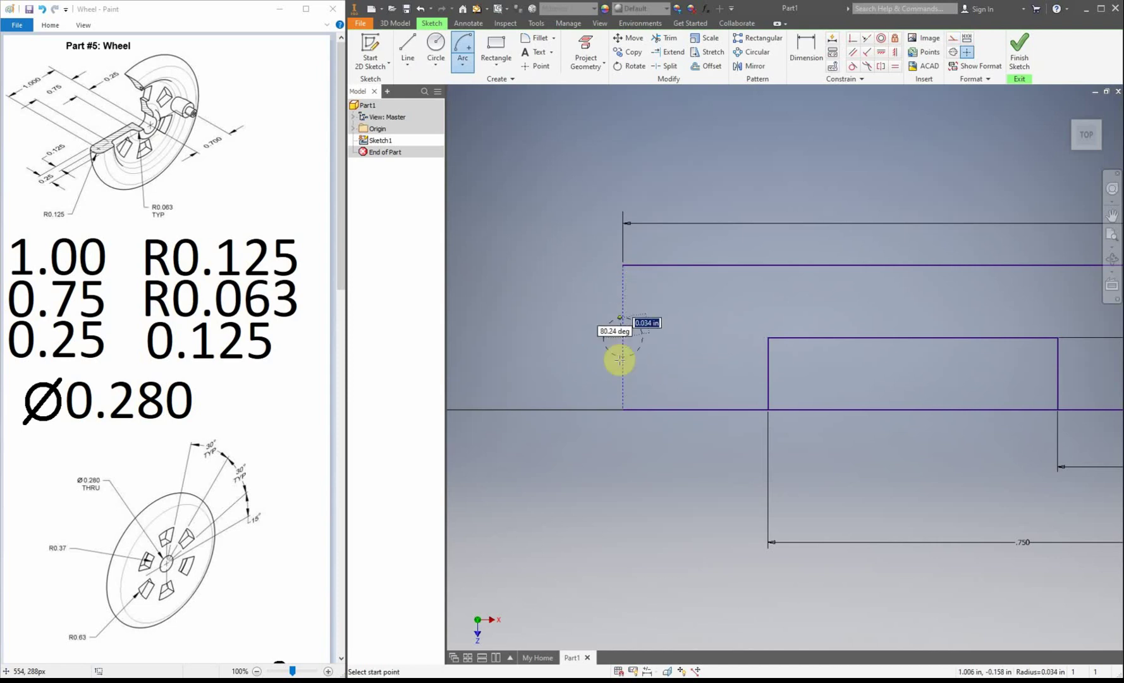
{"action": "left_click", "coordinate": [622, 265]}
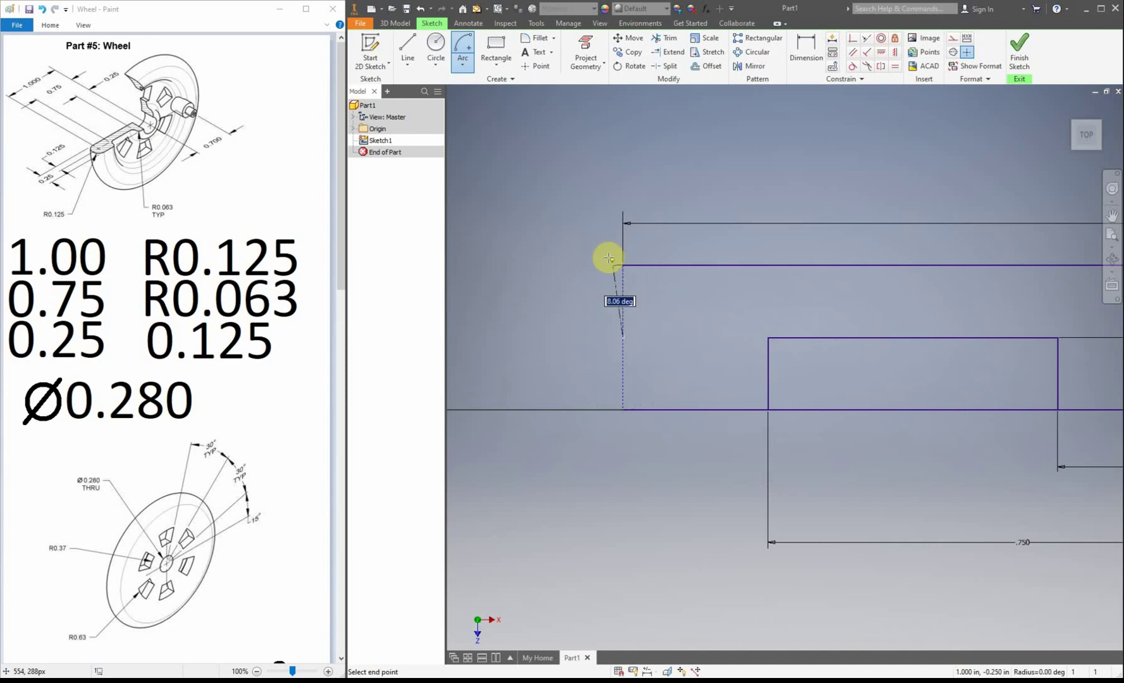
{"action": "left_click", "coordinate": [622, 409]}
{"action": "right_click", "coordinate": [557, 191]}
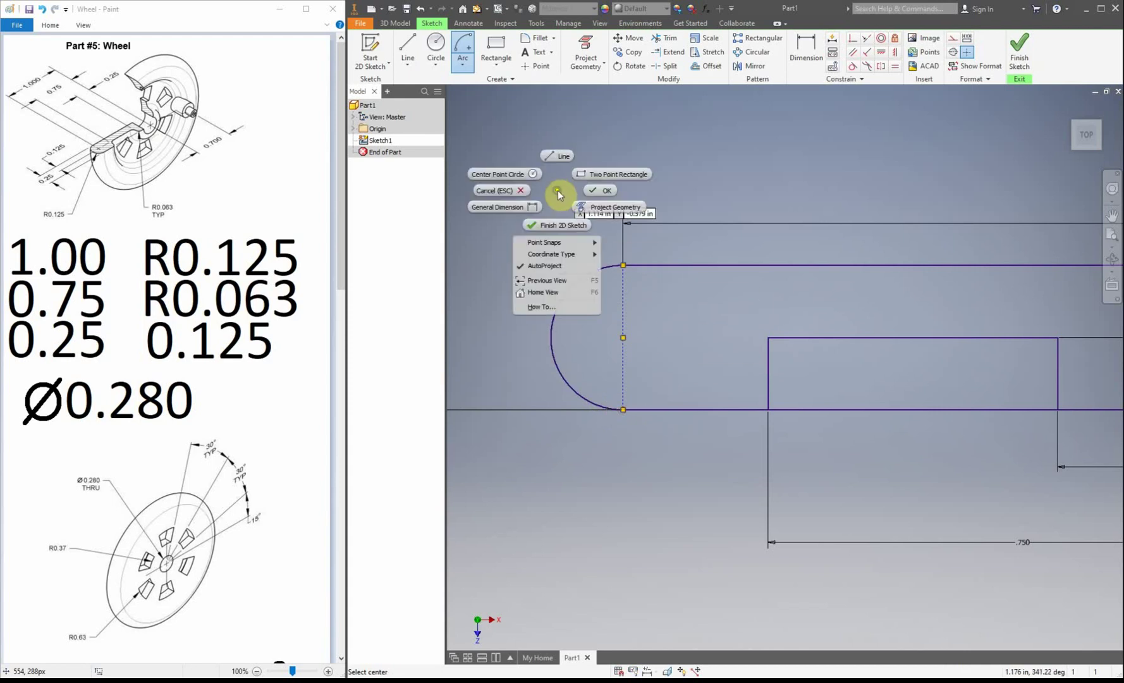
Step: End the arc, examine where it meets the construction edge's upper and lower corners, and finish the sketch
{"action": "left_click", "coordinate": [598, 192]}
{"action": "left_click_drag", "start_coordinate": [622, 264], "coordinate": [613, 238]}
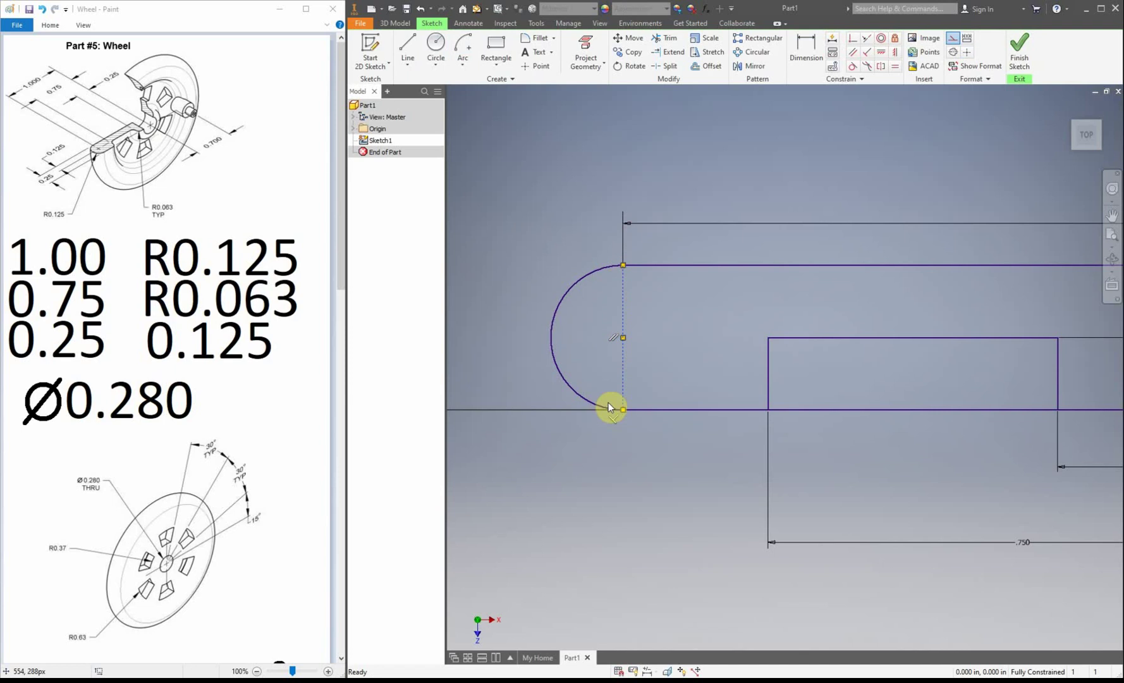
{"action": "left_click_drag", "start_coordinate": [609, 402], "coordinate": [634, 421]}
{"action": "left_click", "coordinate": [655, 340]}
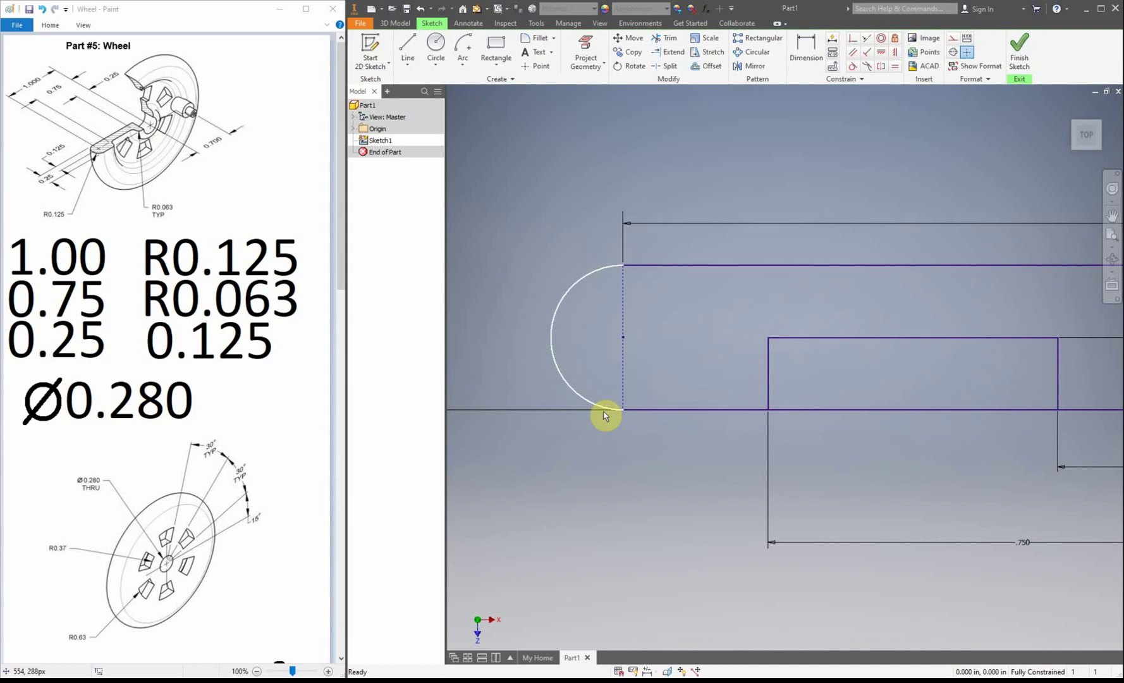
{"action": "left_click", "coordinate": [669, 56]}
{"action": "scroll", "coordinate": [619, 418], "scroll_direction": "down", "scroll_amount": 3}
{"action": "scroll", "coordinate": [620, 421], "scroll_direction": "up", "scroll_amount": 8}
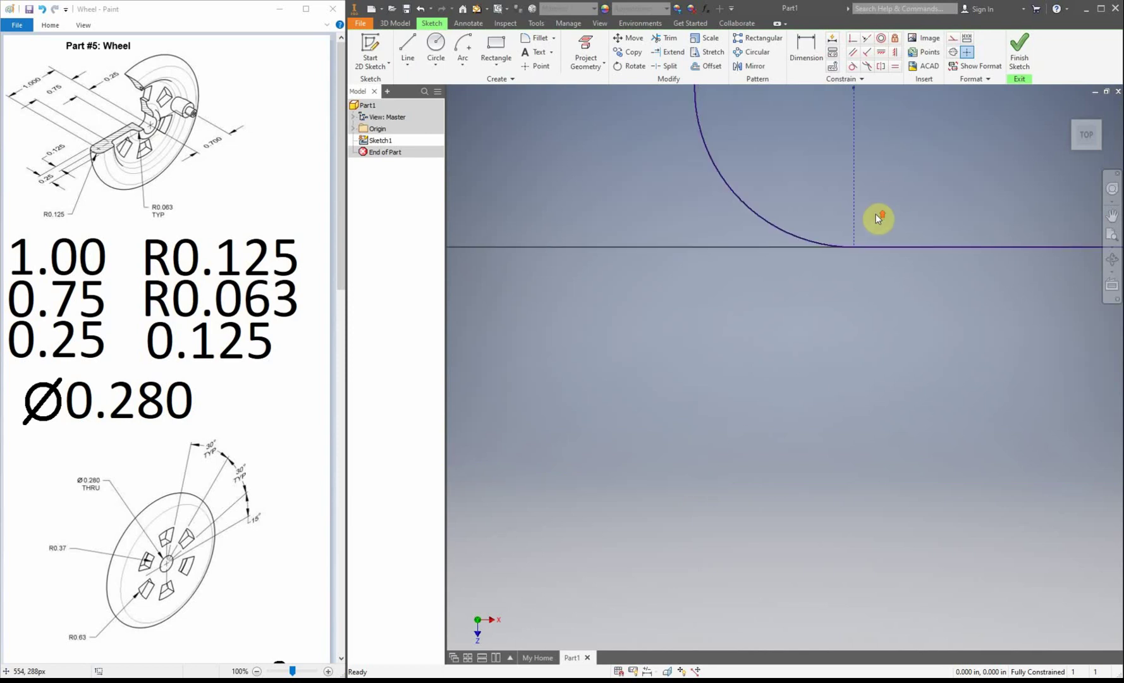
{"action": "left_click", "coordinate": [1019, 52]}
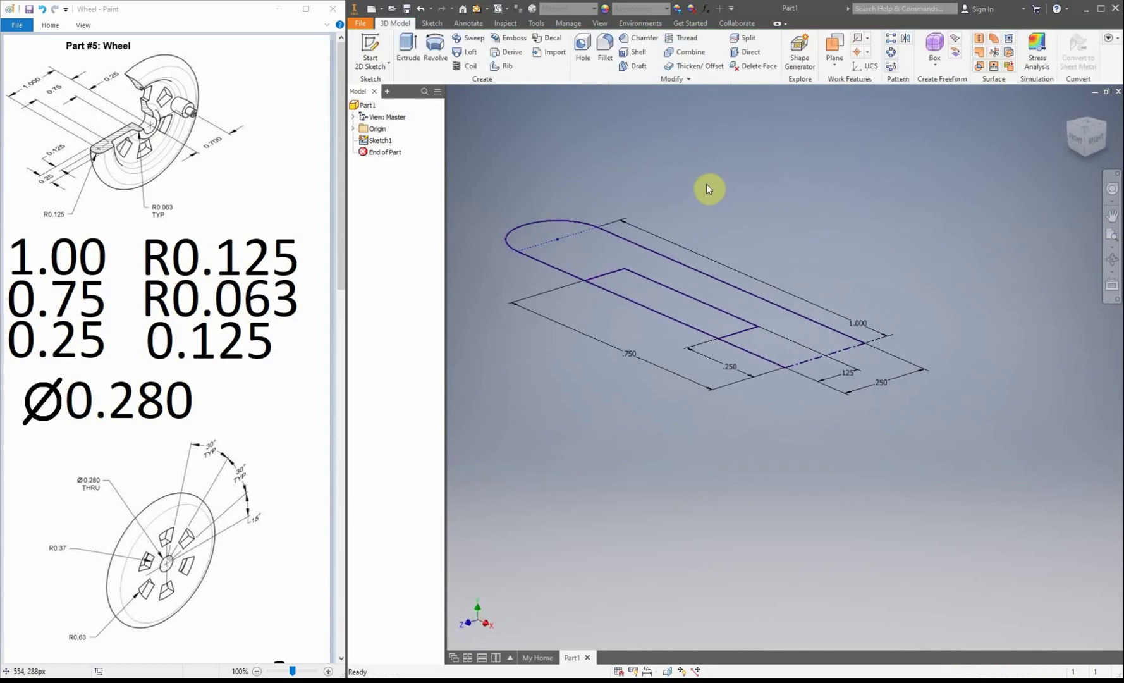
Step: Revolve the outer profile, leaving out the inner rectangle, a full turn around the sketch's centerline as a solid
{"action": "left_click", "coordinate": [435, 53]}
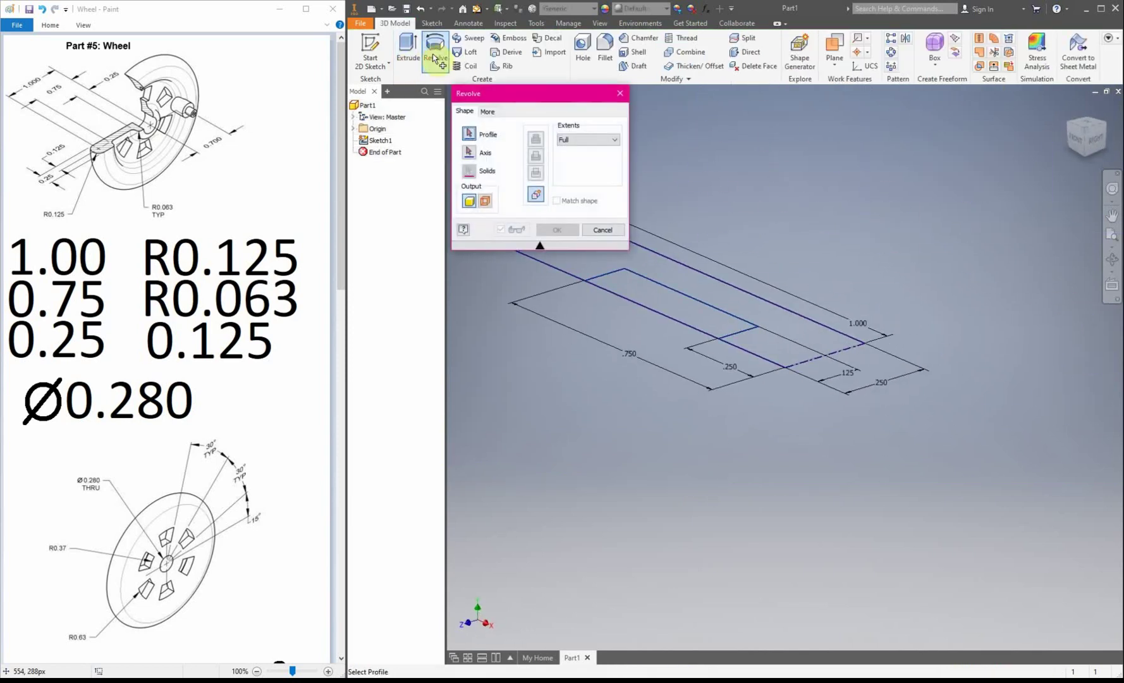
{"action": "mouse_move", "coordinate": [546, 95]}
{"action": "left_mouse_down"}
{"action": "mouse_move", "coordinate": [429, 374]}
{"action": "mouse_move", "coordinate": [464, 346]}
{"action": "left_mouse_up"}
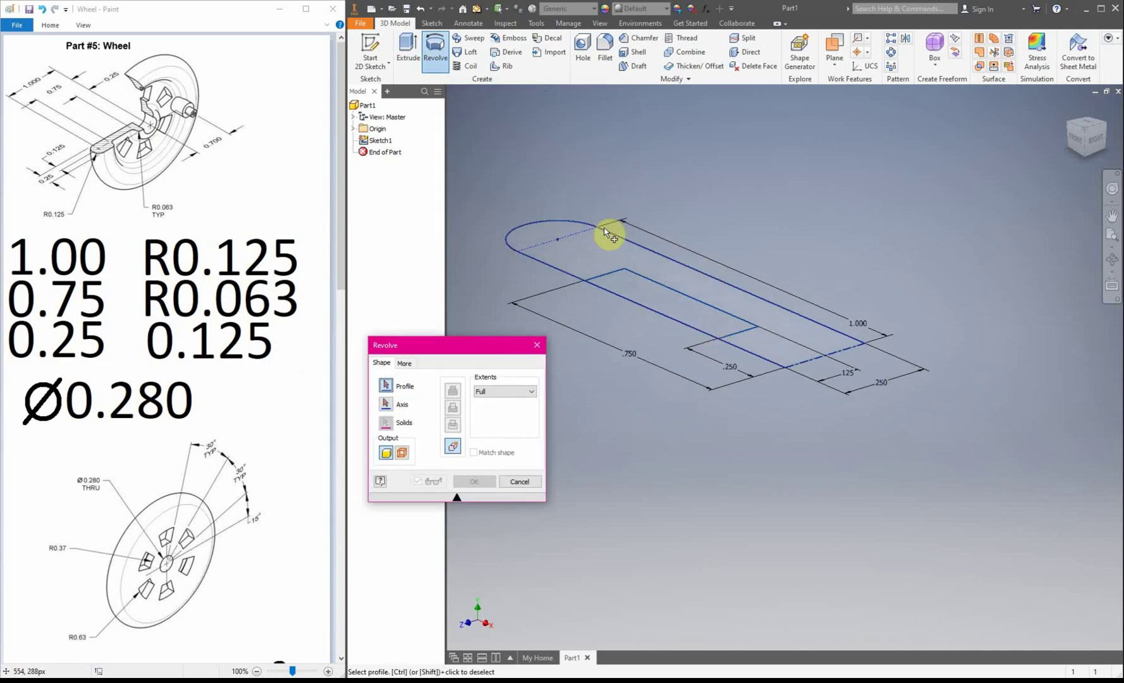
{"action": "left_click", "coordinate": [578, 249]}
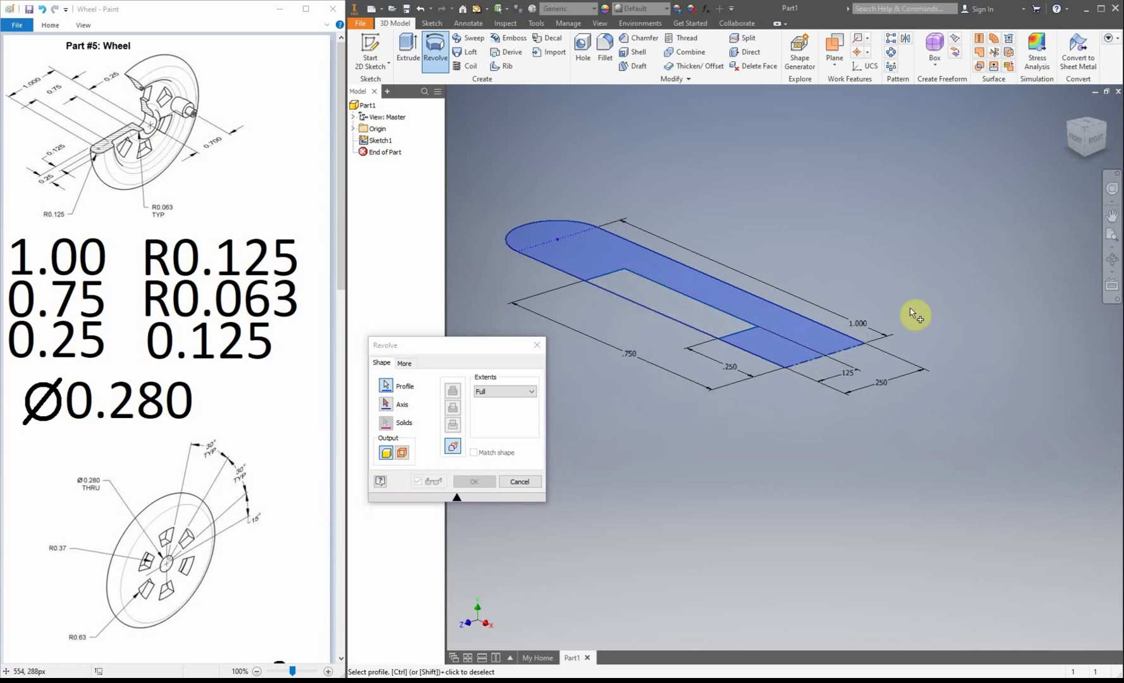
{"action": "left_click", "coordinate": [386, 403]}
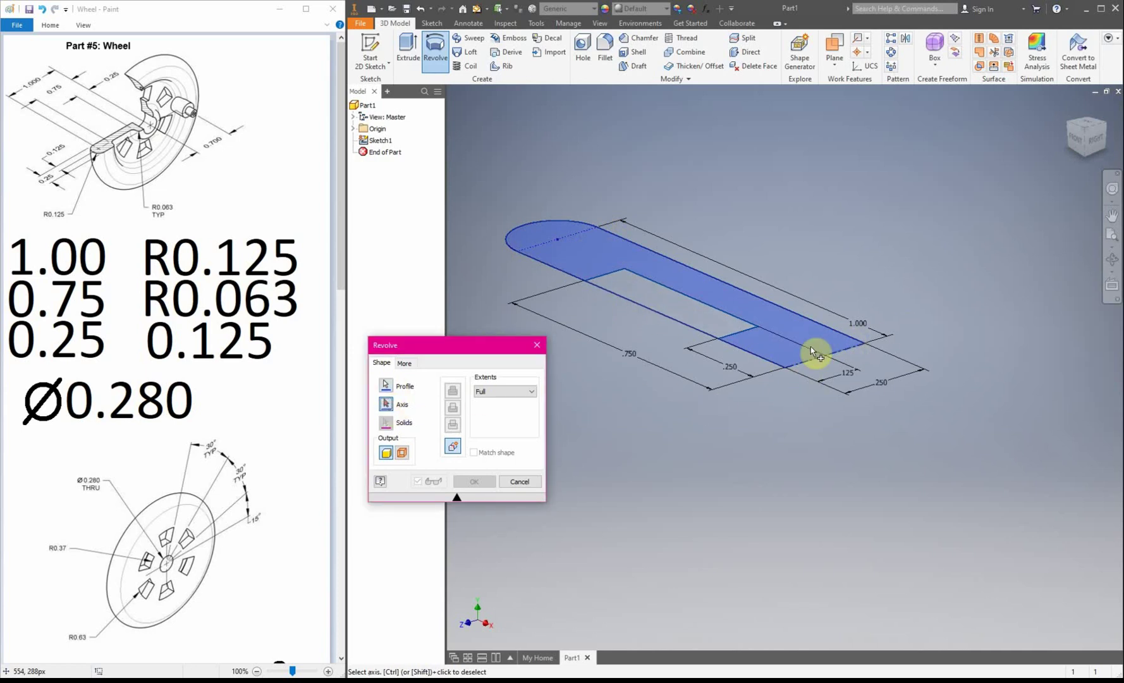
{"action": "left_click", "coordinate": [818, 362]}
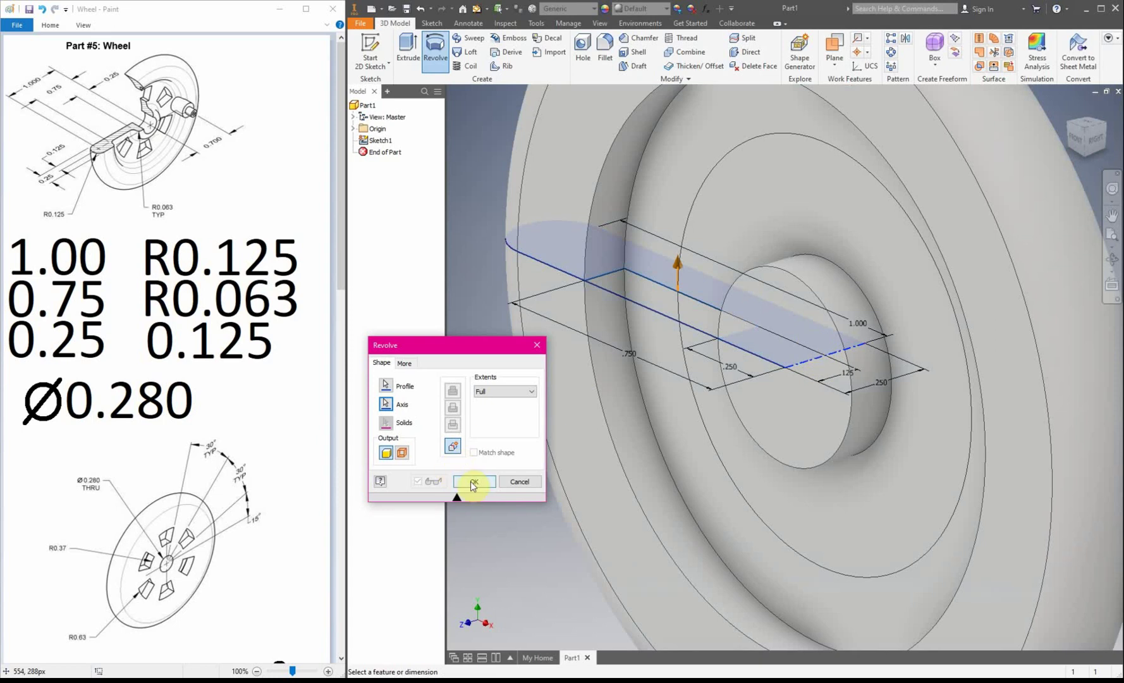
{"action": "left_click", "coordinate": [471, 481]}
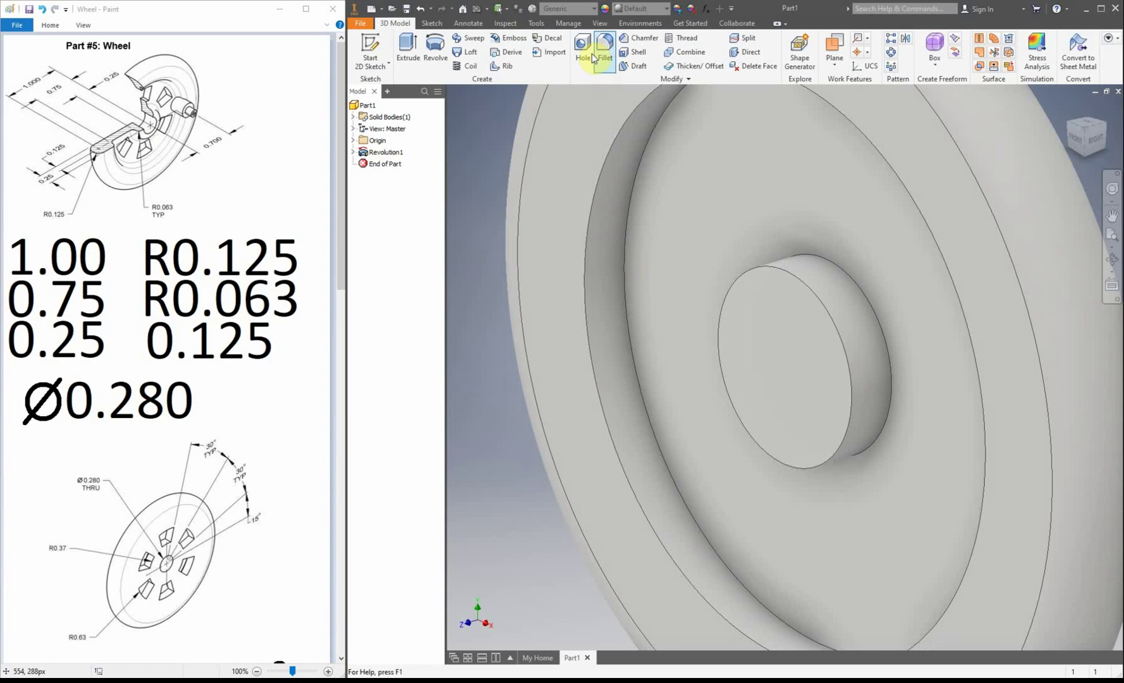
Step: Fillet the four circular edges of the recess and the hub with a 0.063 in radius
{"action": "left_click", "coordinate": [605, 44]}
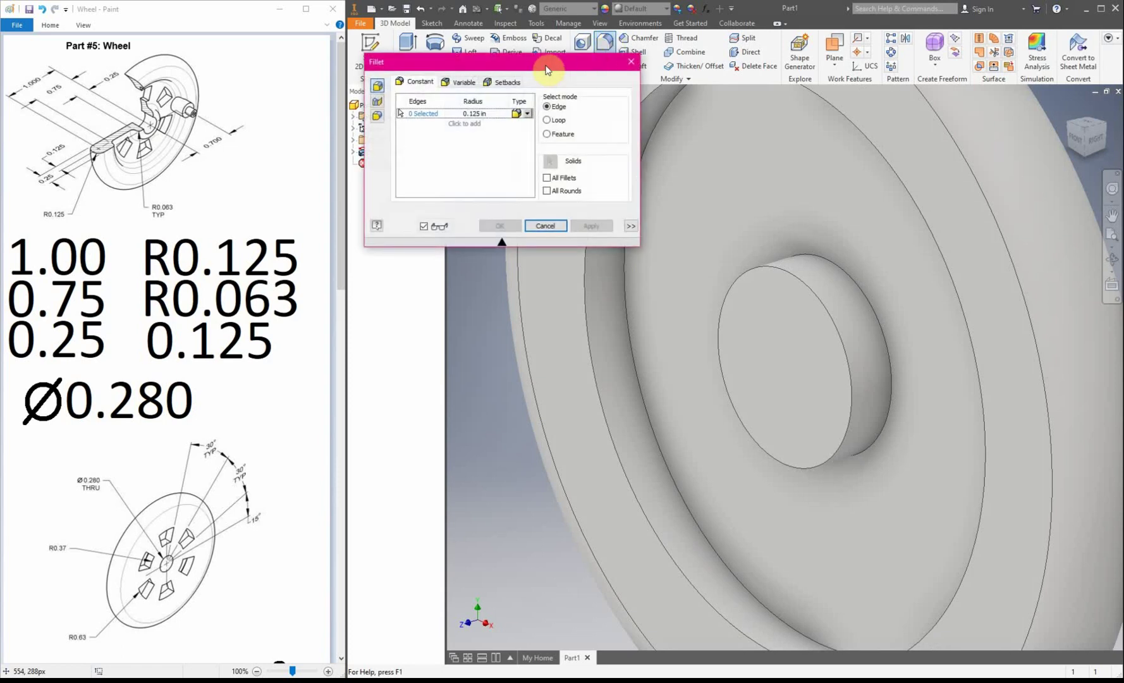
{"action": "left_click", "coordinate": [585, 295]}
{"action": "left_click", "coordinate": [626, 296]}
{"action": "left_click", "coordinate": [811, 293]}
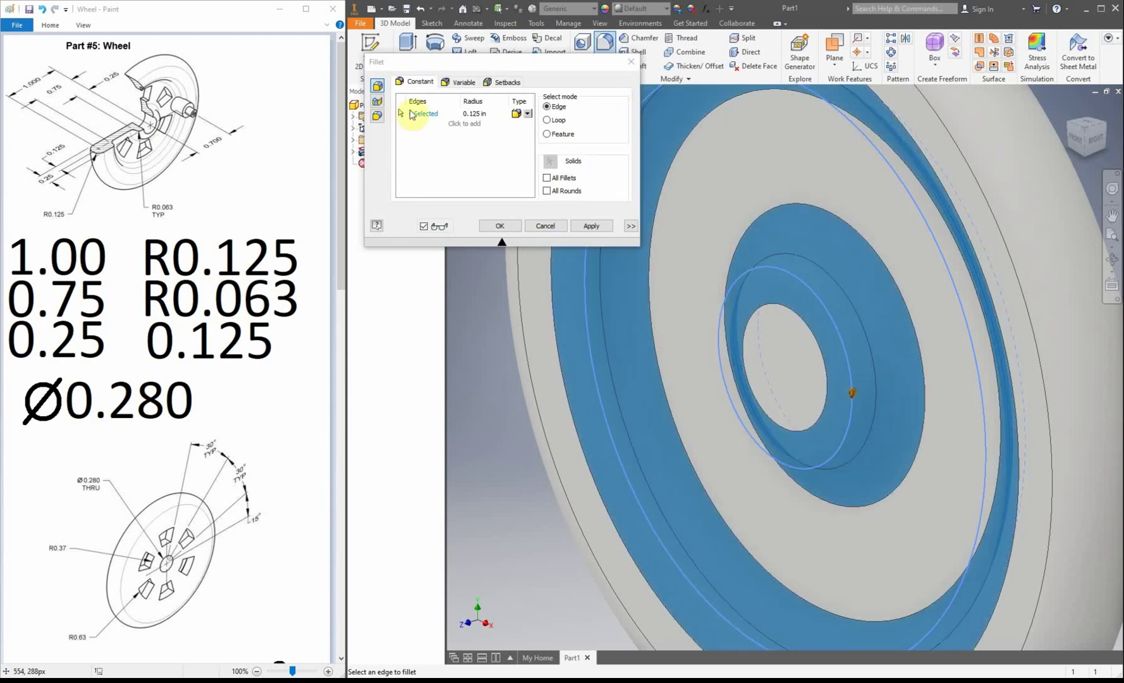
{"action": "left_click", "coordinate": [476, 115]}
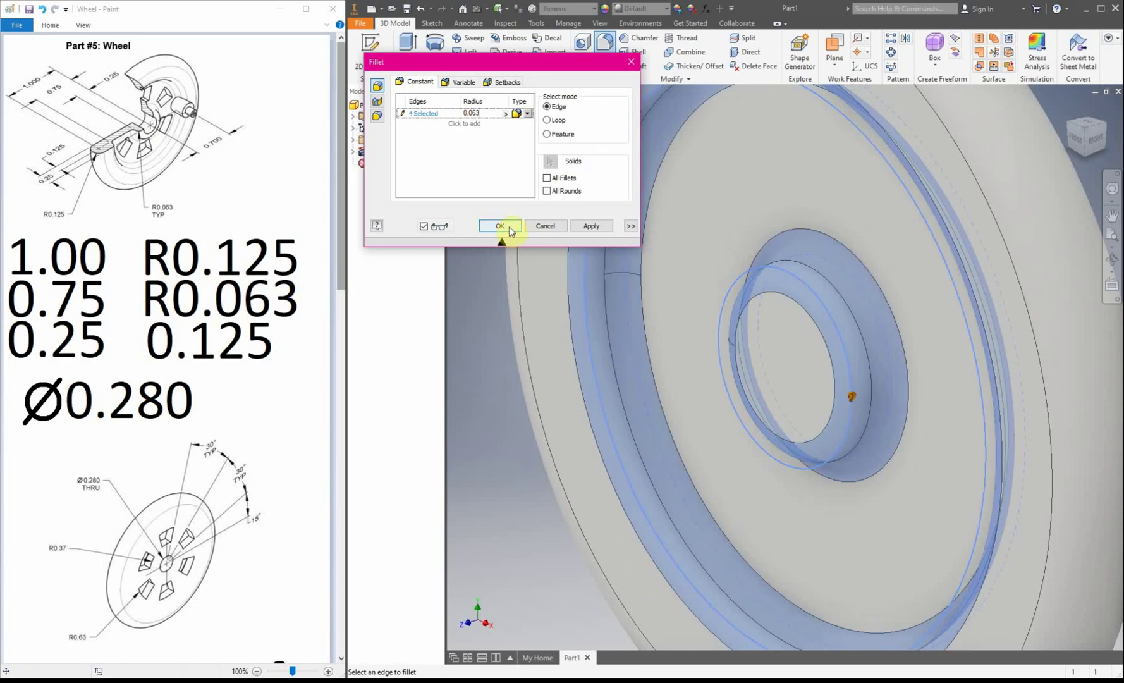
{"action": "left_click", "coordinate": [510, 229]}
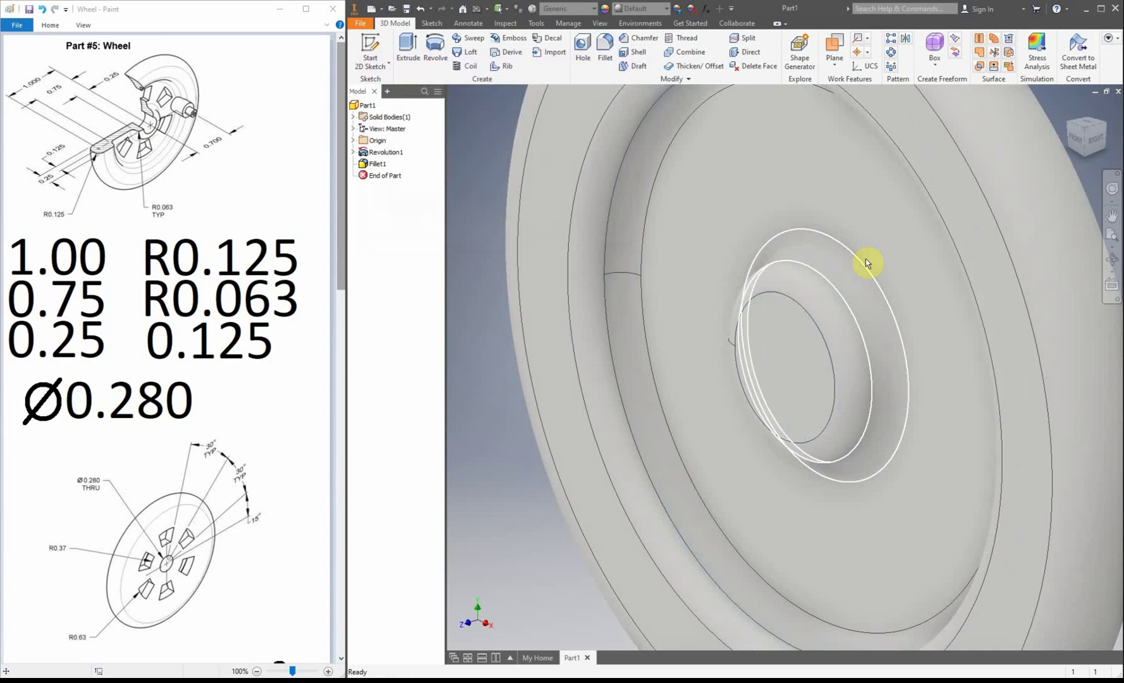
Step: Sketch a center point at the middle of the hub's front face and finish the sketch
{"action": "left_click", "coordinate": [1077, 140]}
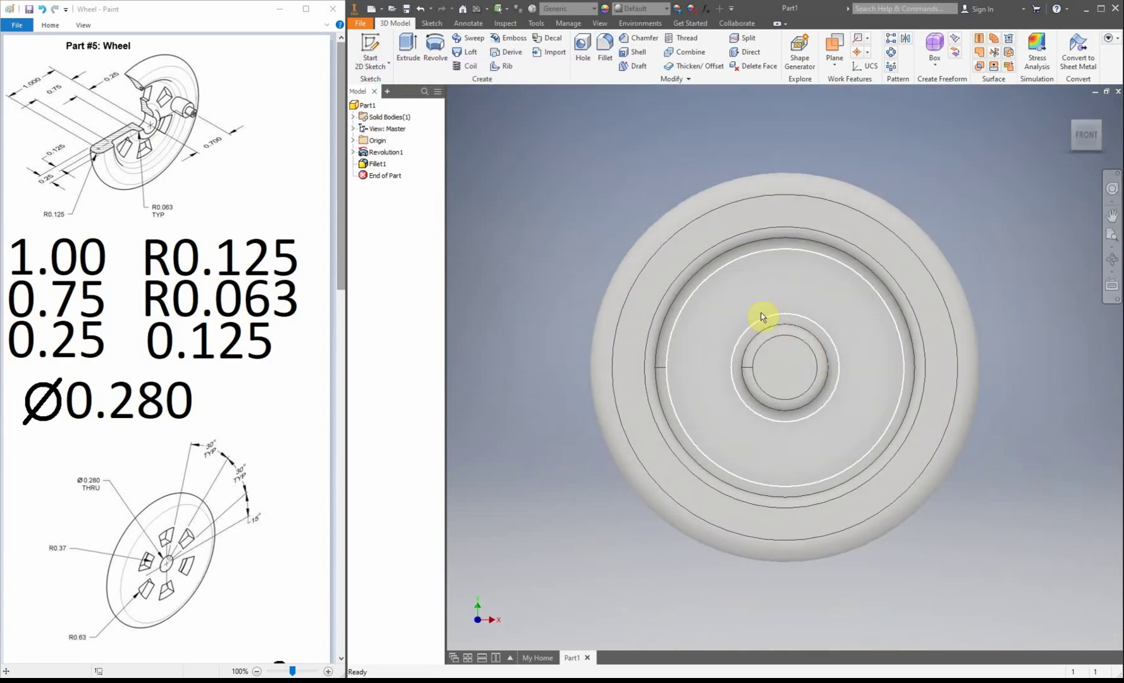
{"action": "left_click", "coordinate": [378, 49]}
{"action": "left_click", "coordinate": [779, 377]}
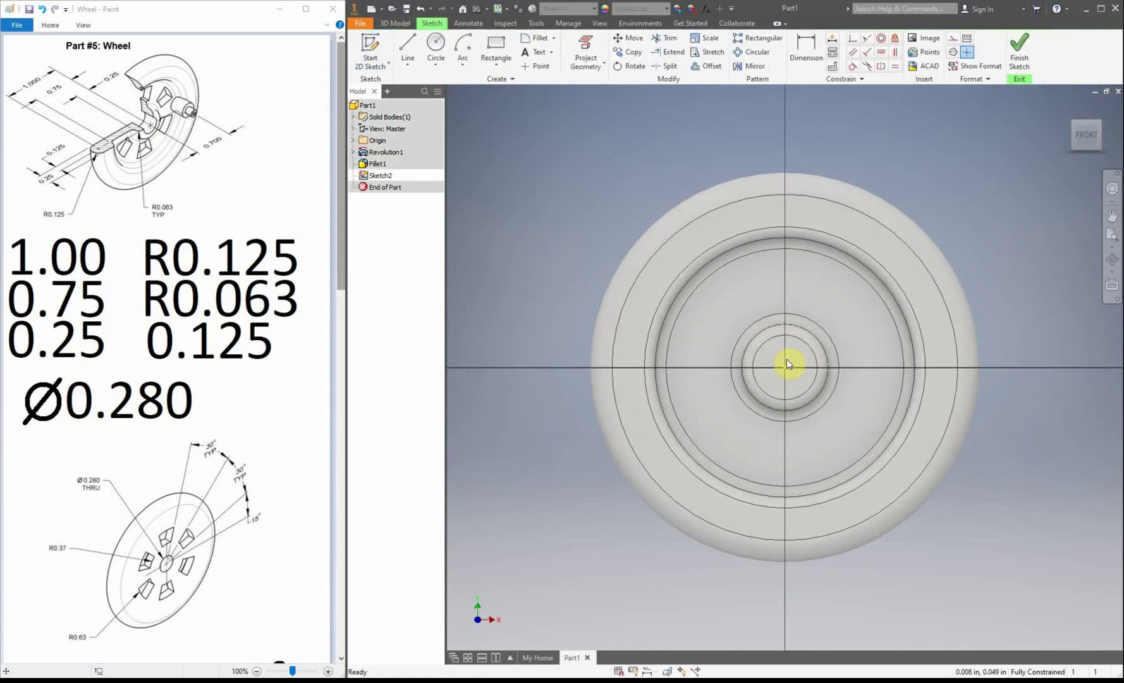
{"action": "left_click", "coordinate": [537, 66]}
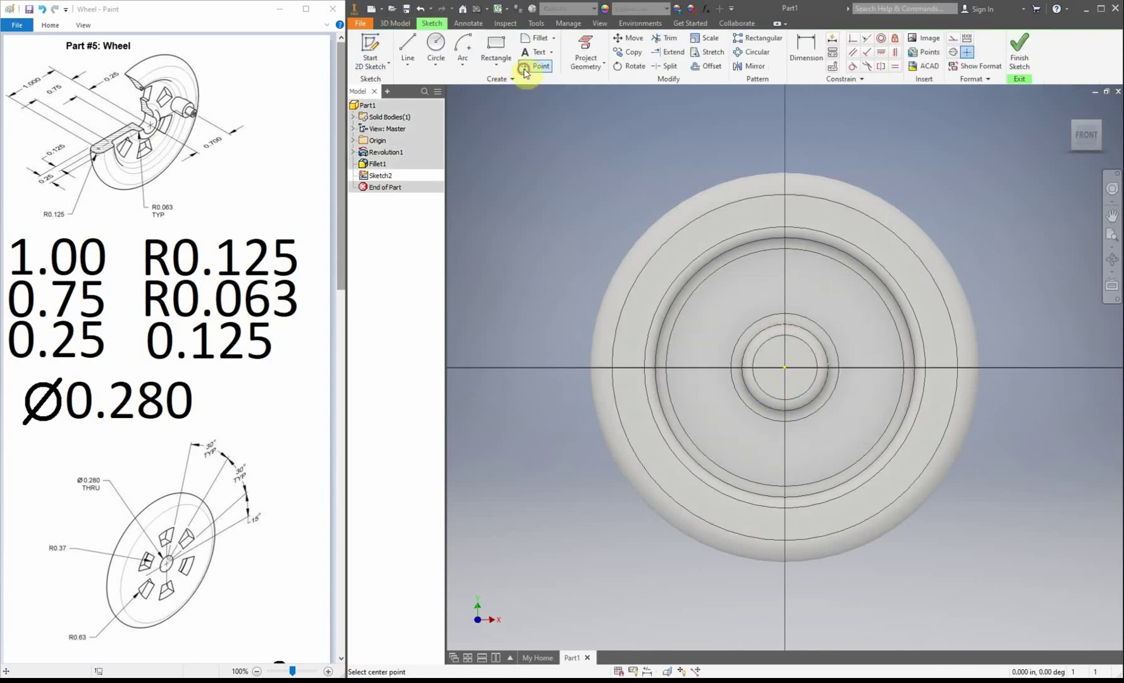
{"action": "left_click", "coordinate": [785, 367]}
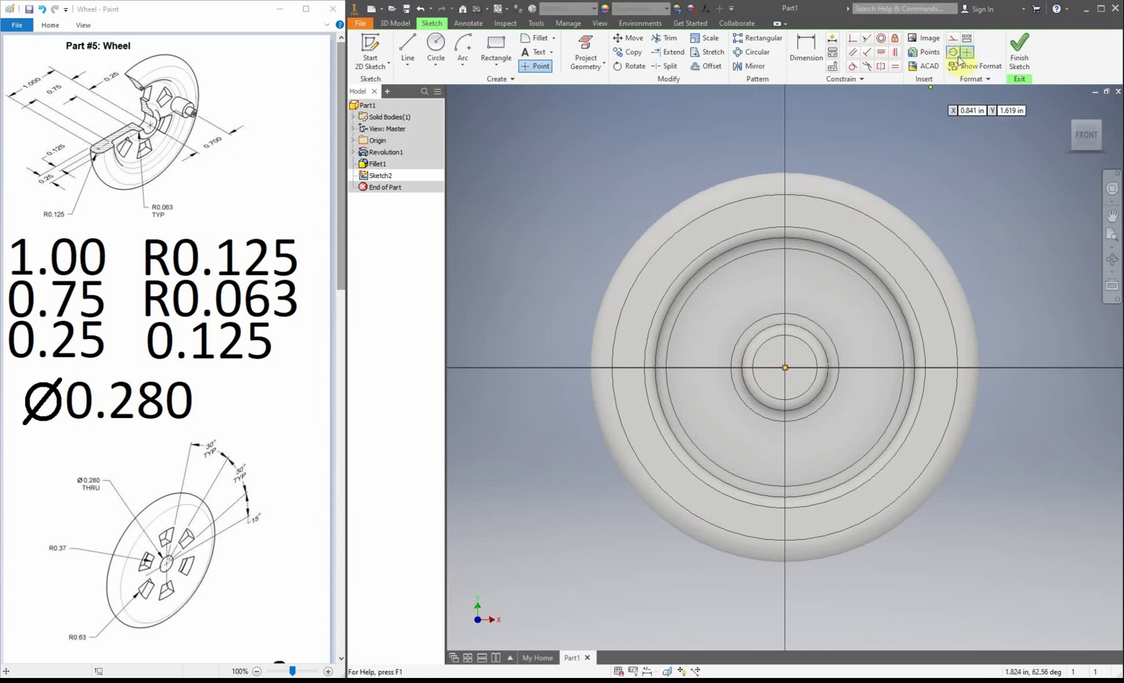
{"action": "left_click", "coordinate": [1020, 51]}
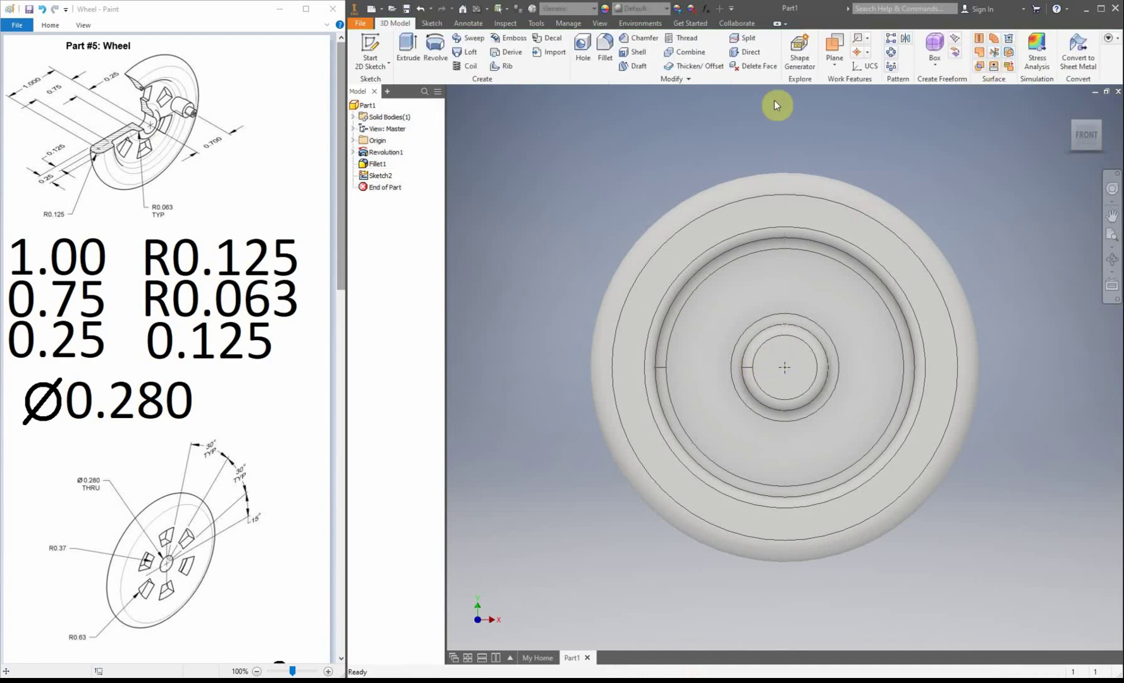
Step: Create a simple hole 0.28 in in diameter, through all, at the hub's center point
{"action": "left_click", "coordinate": [583, 45]}
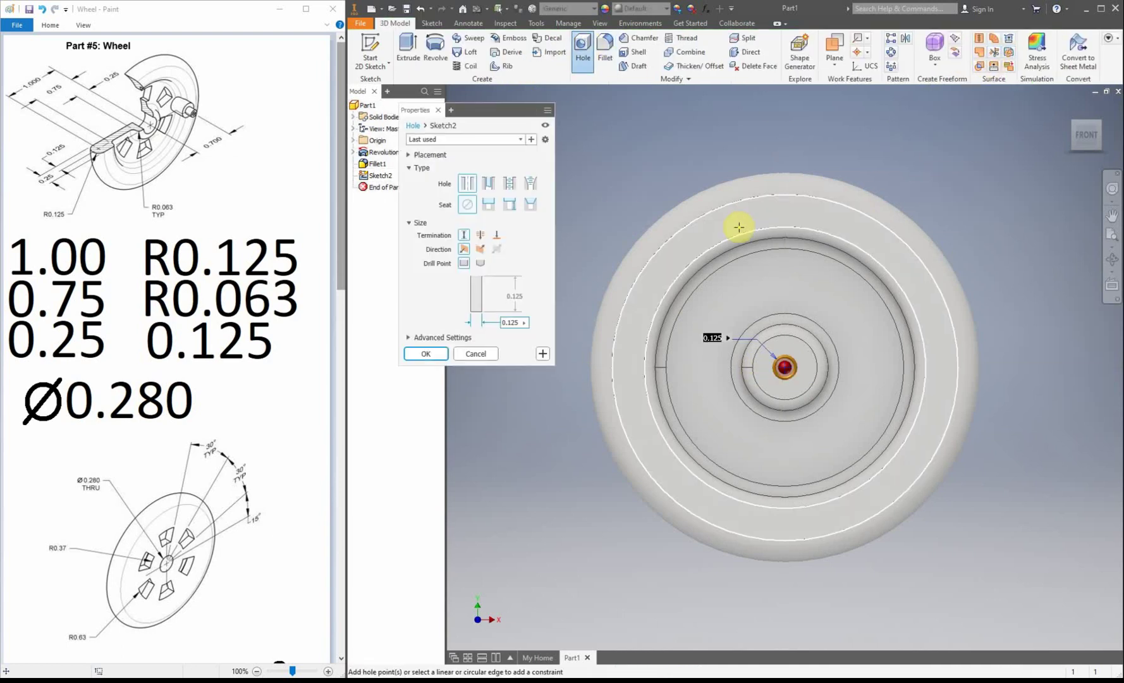
{"action": "left_click", "coordinate": [1100, 122]}
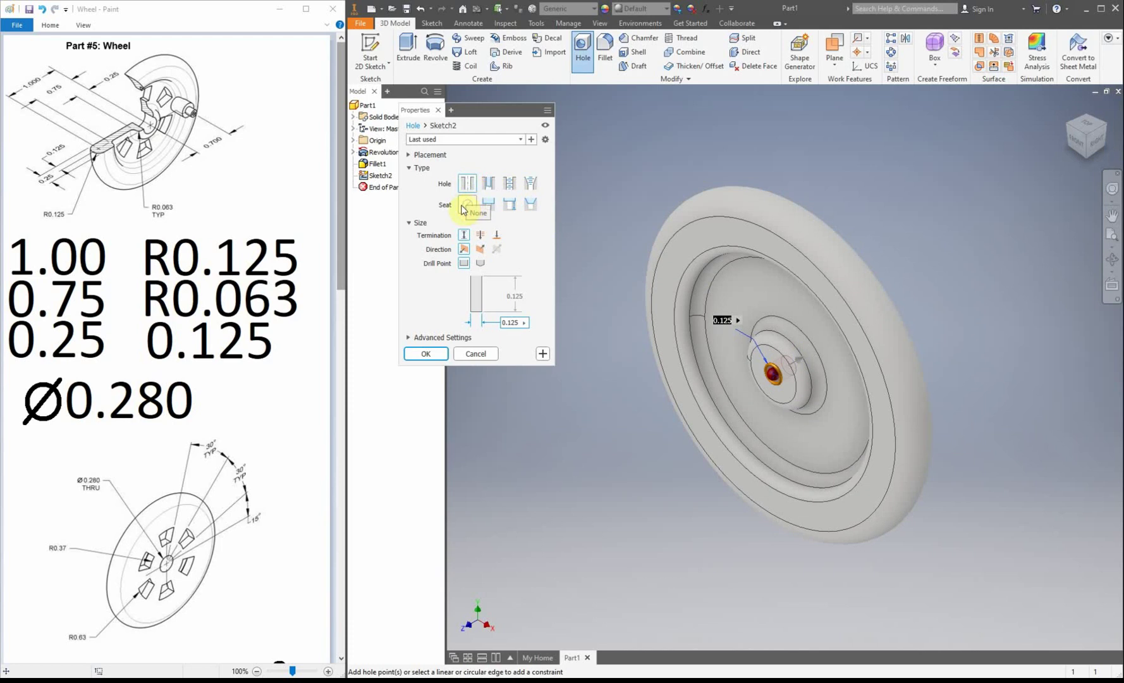
{"action": "left_click", "coordinate": [478, 236]}
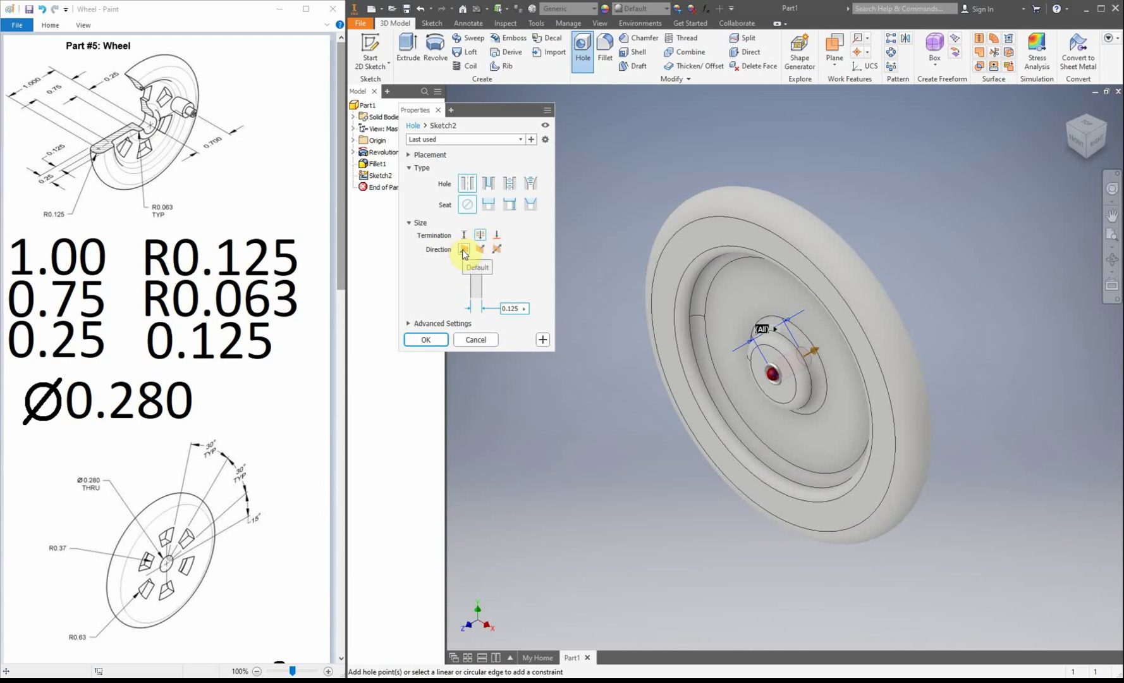
{"action": "left_click", "coordinate": [517, 309]}
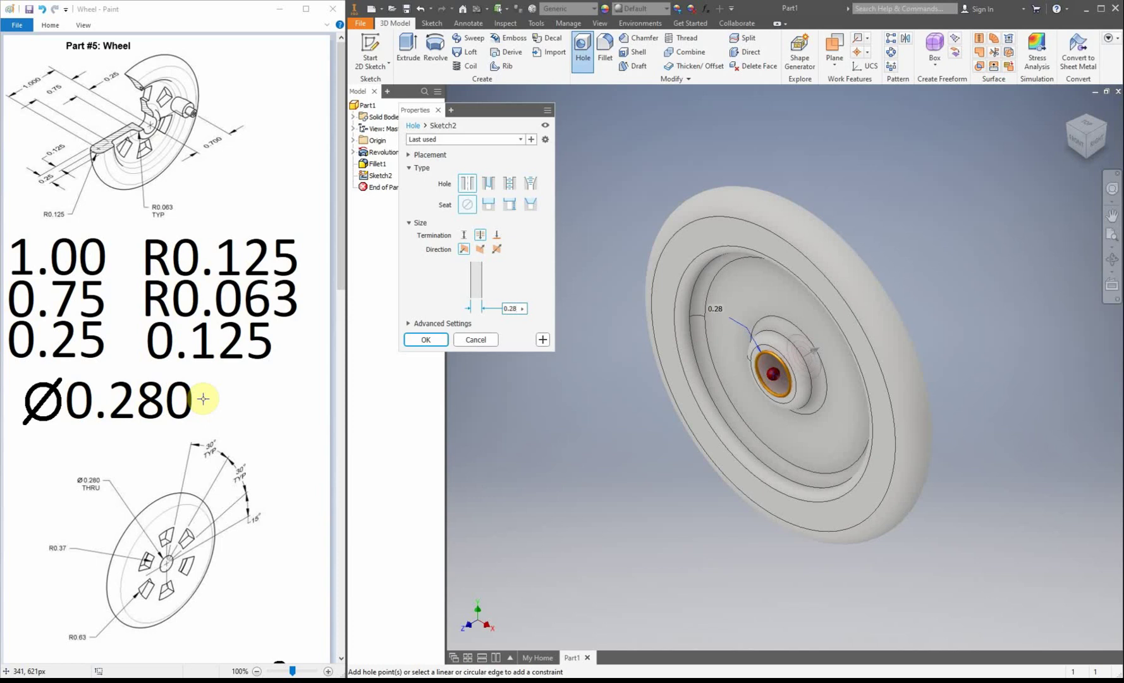
{"action": "left_click", "coordinate": [419, 340]}
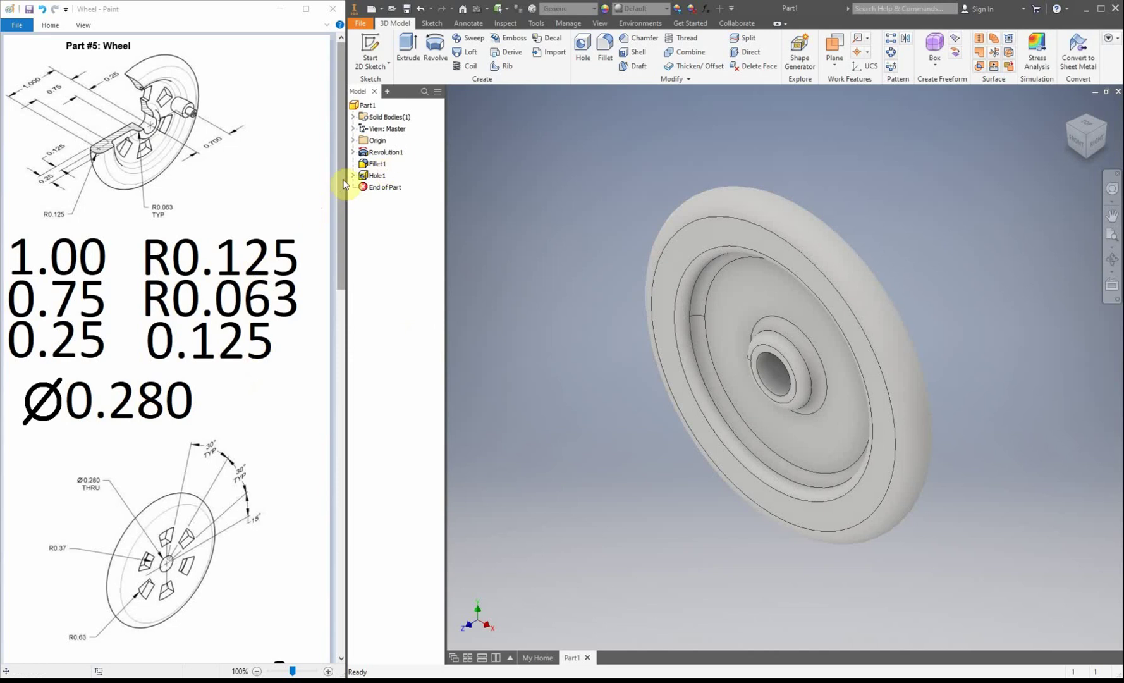
Step: Bring the drawing's slot dimensions into view and start a new sketch on the wheel's flat back face
{"action": "mouse_move", "coordinate": [344, 184]}
{"action": "left_mouse_down"}
{"action": "mouse_move", "coordinate": [354, 298]}
{"action": "mouse_move", "coordinate": [373, 336]}
{"action": "left_mouse_up"}
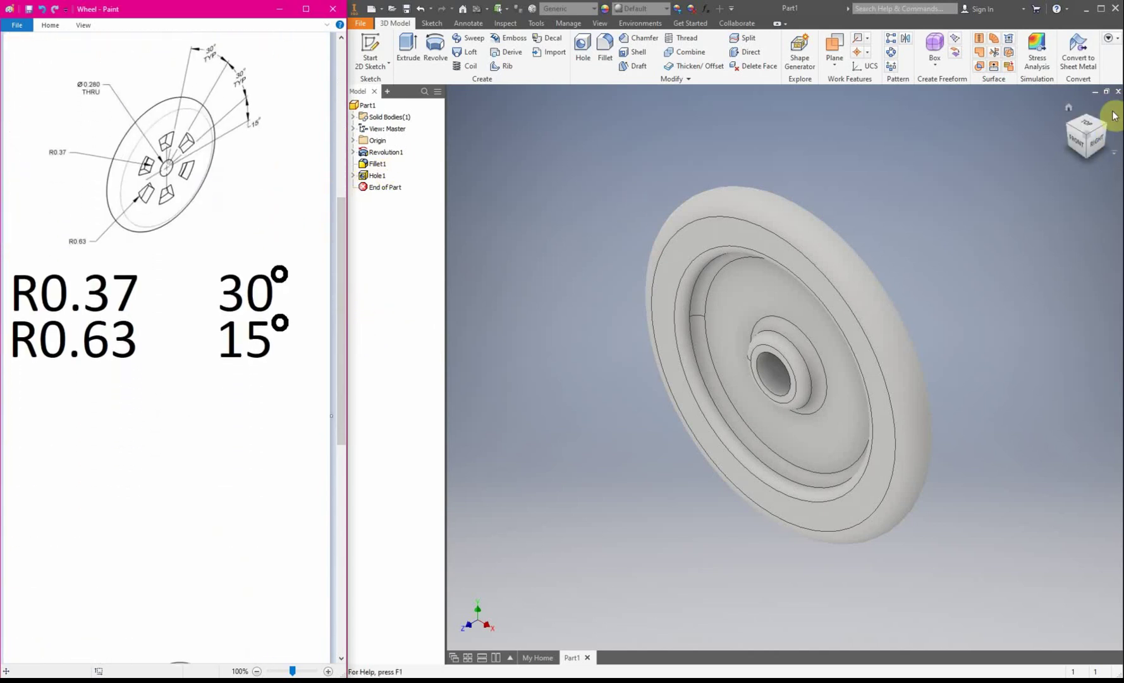
{"action": "left_click", "coordinate": [1106, 131]}
{"action": "left_click", "coordinate": [1108, 130]}
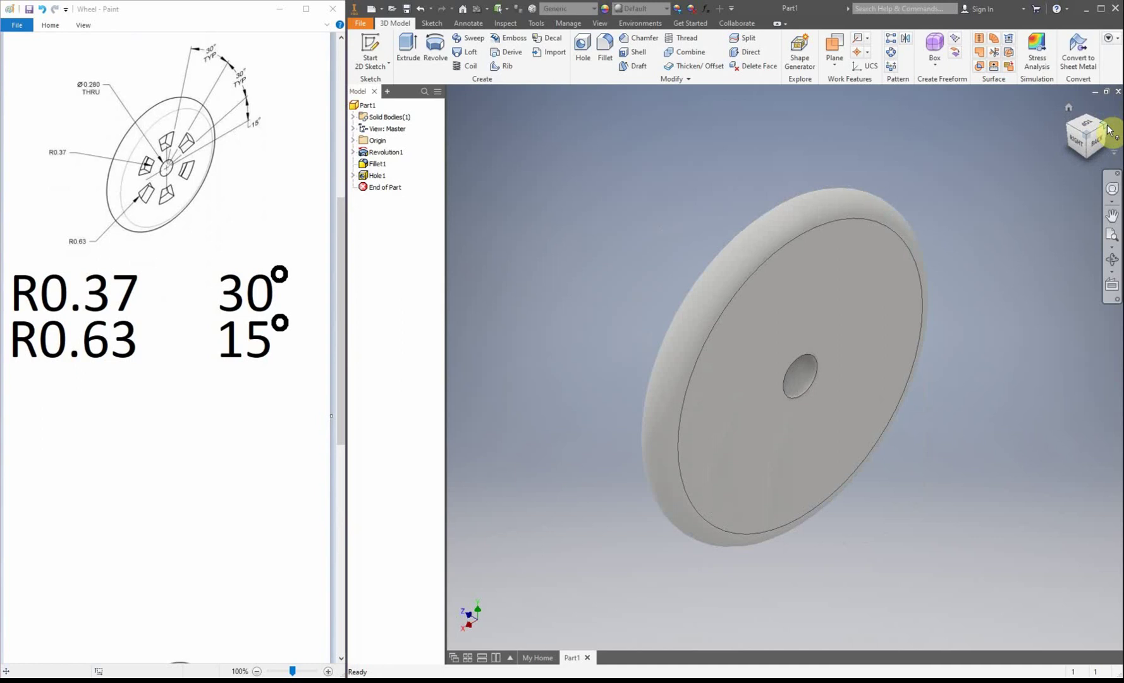
{"action": "left_click", "coordinate": [370, 50]}
{"action": "left_click", "coordinate": [800, 270]}
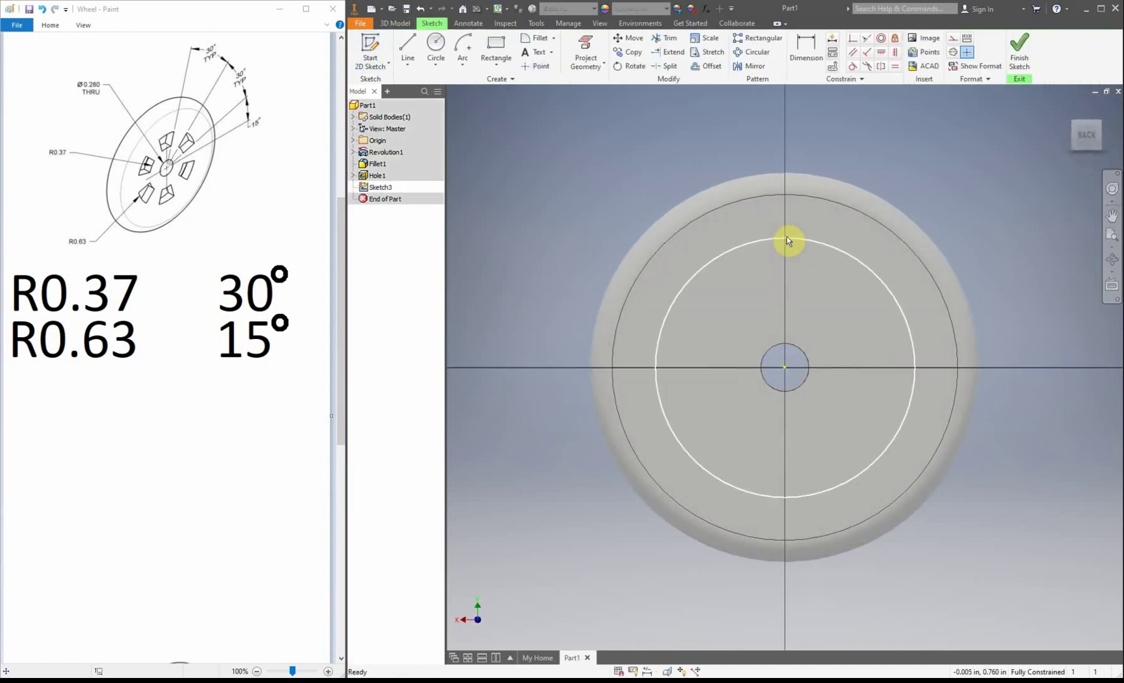
Step: Draw circles of 0.74 in and 1.26 in diameter around the wheel's center, and move their dimension labels outside the wheel
{"action": "left_click", "coordinate": [436, 42]}
{"action": "left_click", "coordinate": [436, 42]}
{"action": "left_click", "coordinate": [785, 367]}
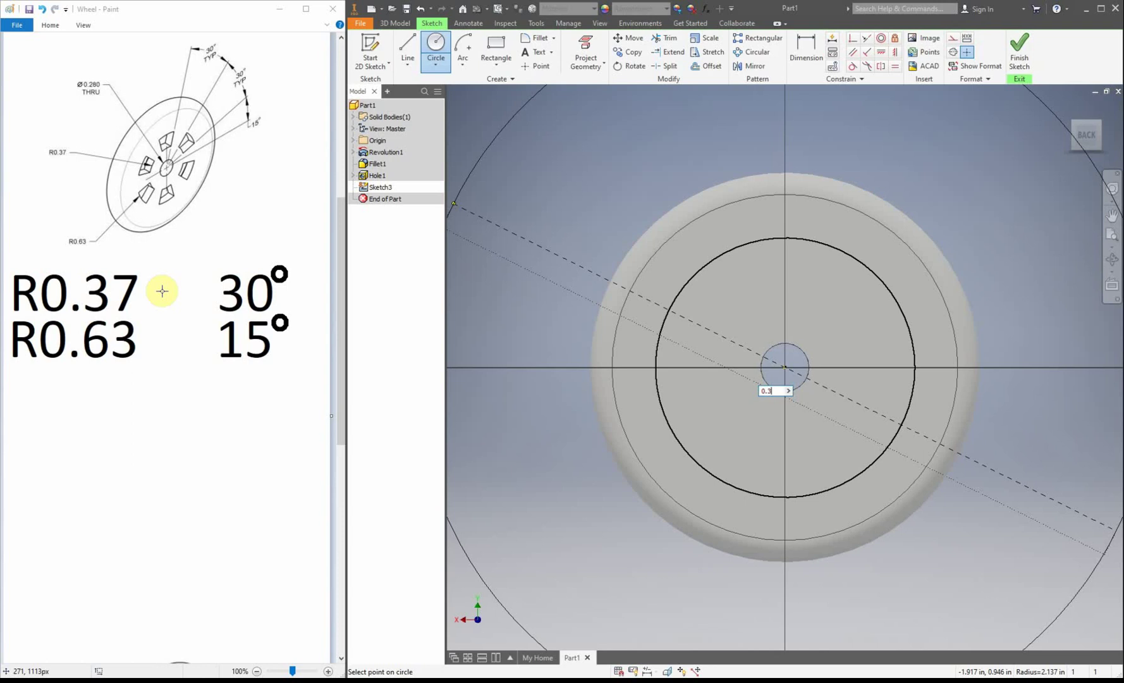
{"action": "key", "text": "Return"}
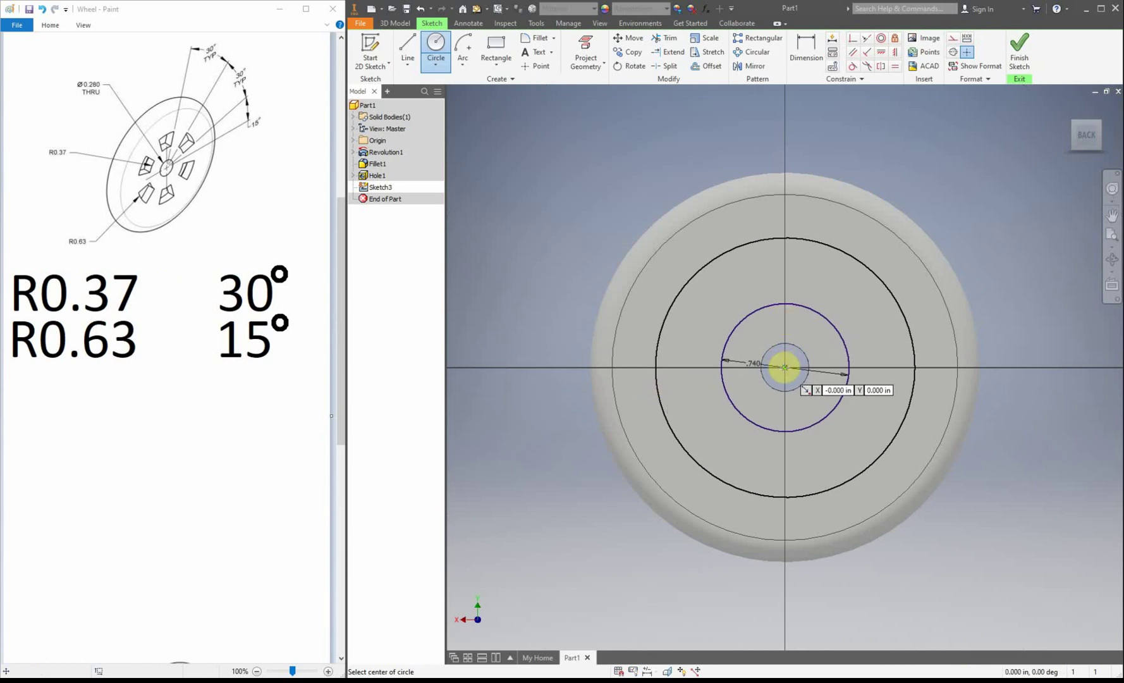
{"action": "left_click", "coordinate": [785, 368]}
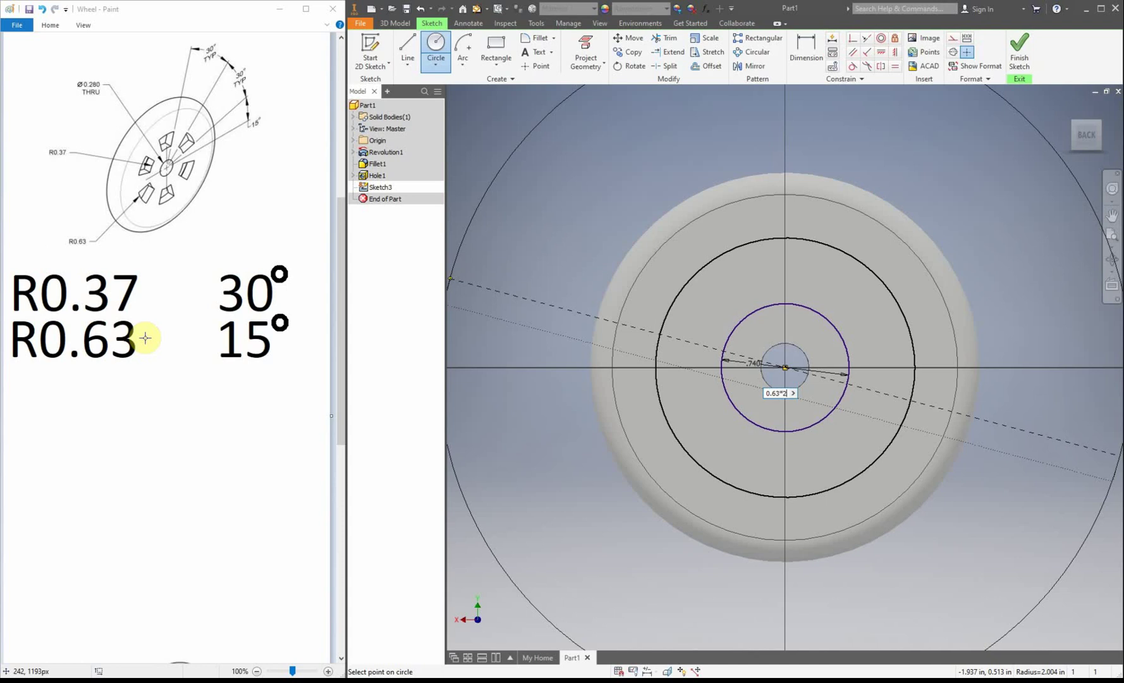
{"action": "key", "text": "Return"}
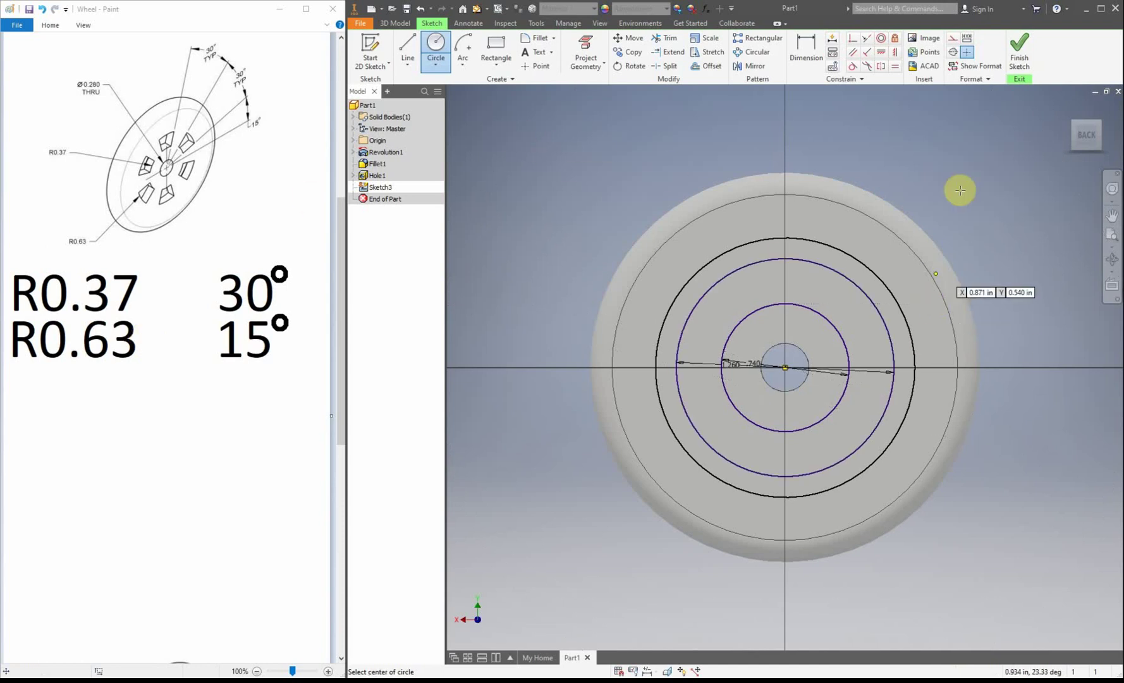
{"action": "right_click", "coordinate": [962, 158]}
{"action": "left_click", "coordinate": [991, 163]}
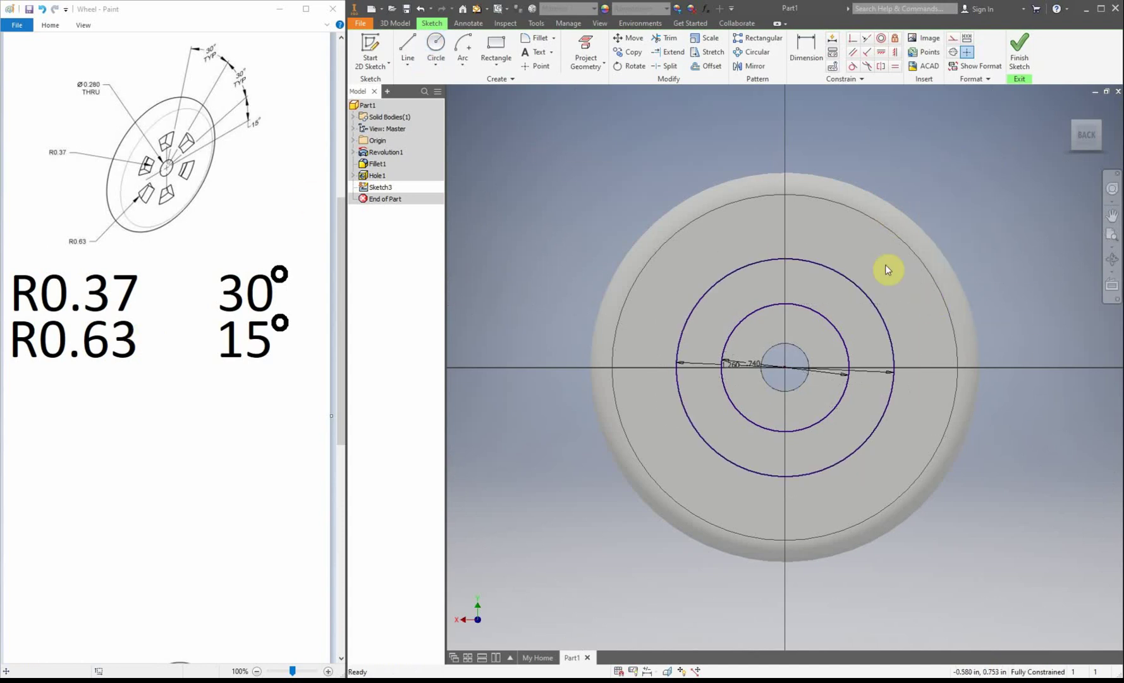
{"action": "left_click_drag", "start_coordinate": [729, 371], "coordinate": [572, 327]}
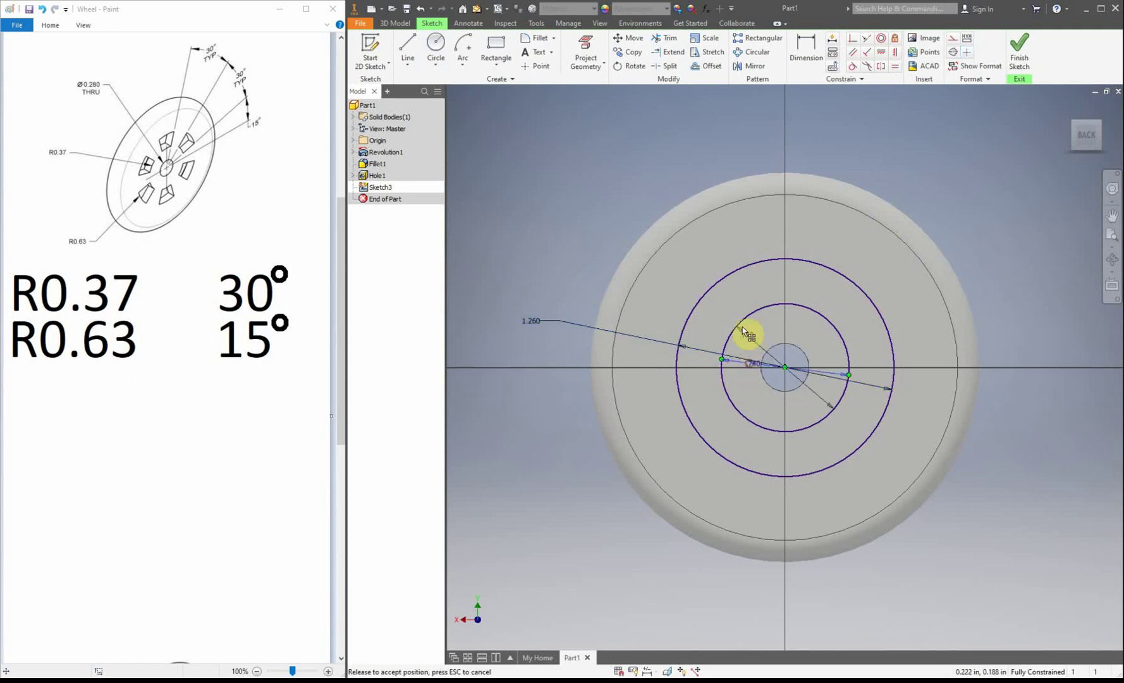
{"action": "left_click", "coordinate": [562, 268]}
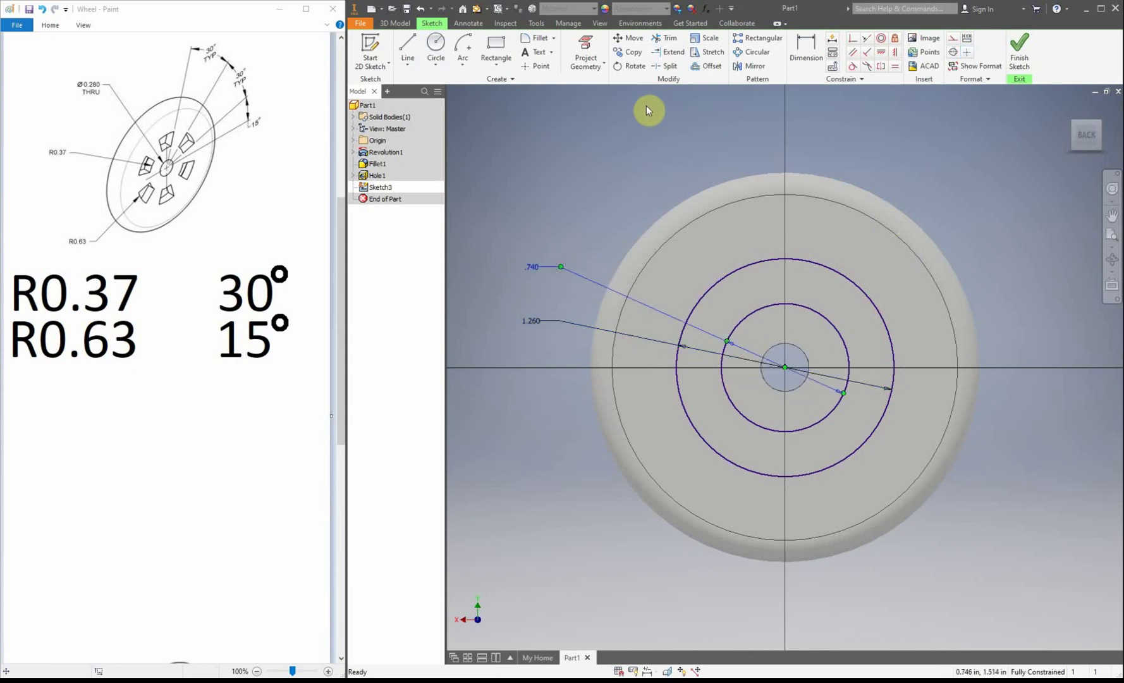
Step: Sketch a horizontal line about 1.37 in long from the wheel's center out past its rim
{"action": "left_click", "coordinate": [408, 48]}
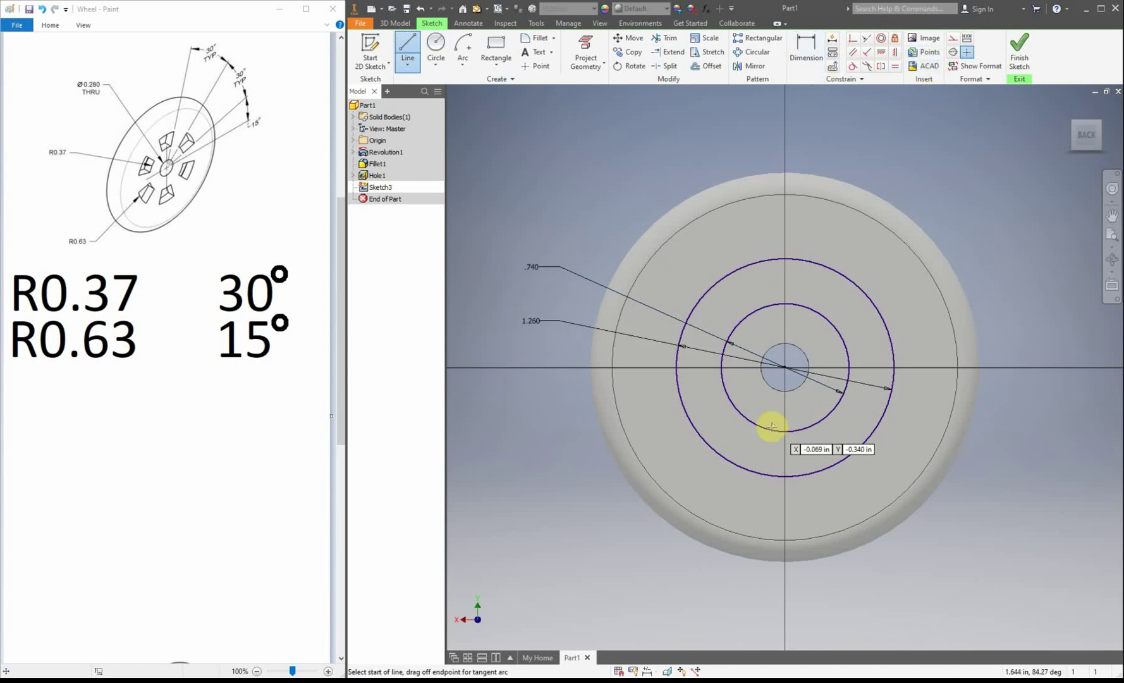
{"action": "left_click", "coordinate": [785, 367]}
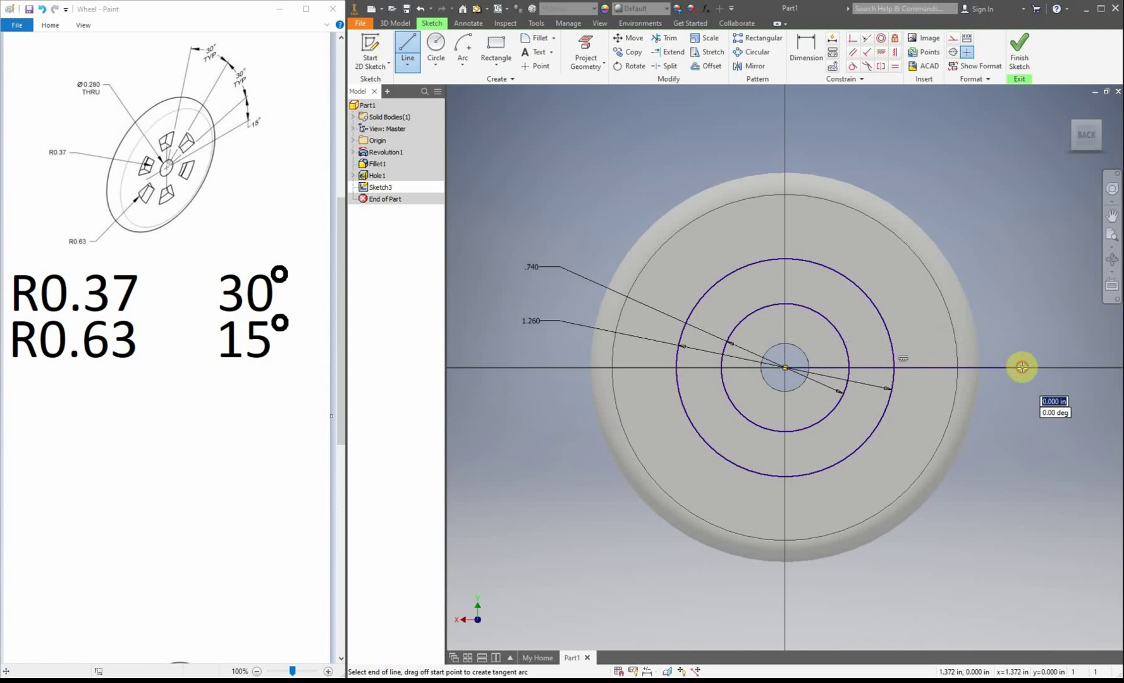
{"action": "right_click", "coordinate": [1009, 277]}
{"action": "left_click", "coordinate": [1050, 278]}
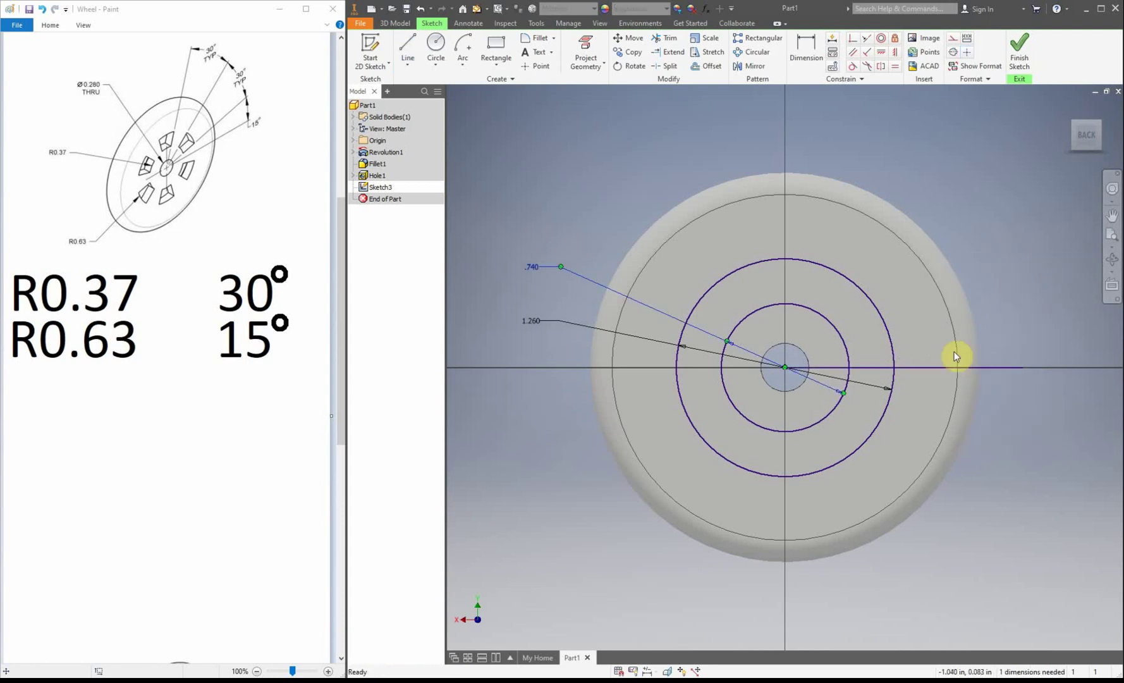
Step: Sketch two angled lines about 28° apart above the horizontal line, each running from the wheel's center past the rim
{"action": "left_click", "coordinate": [408, 47]}
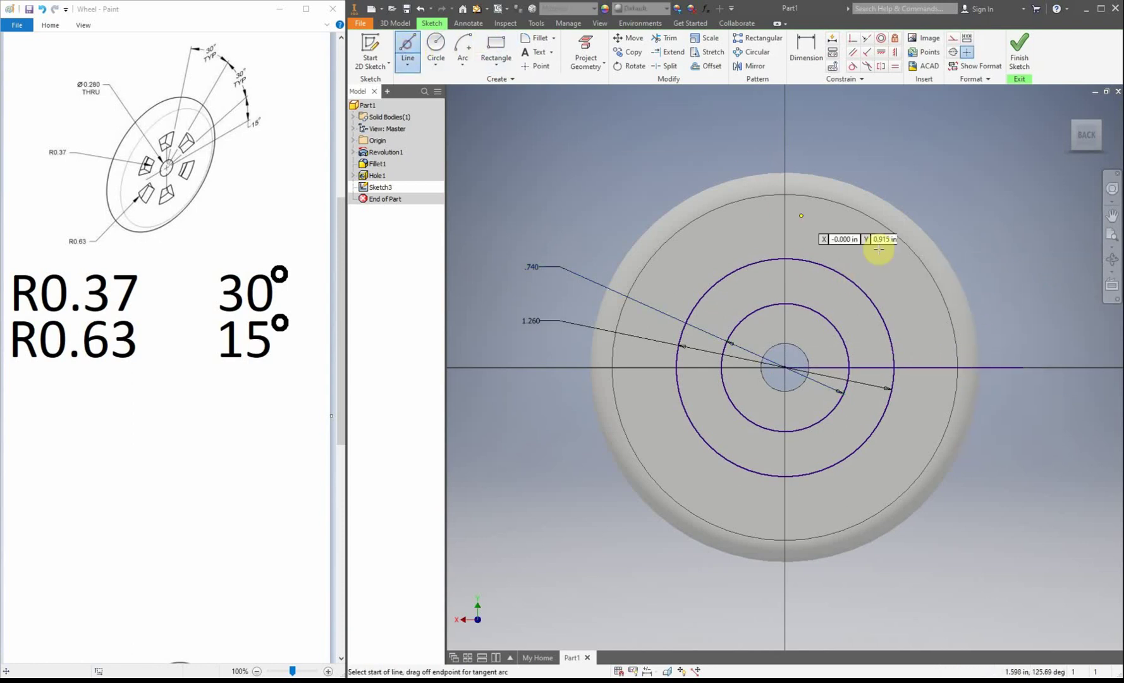
{"action": "left_click", "coordinate": [783, 366]}
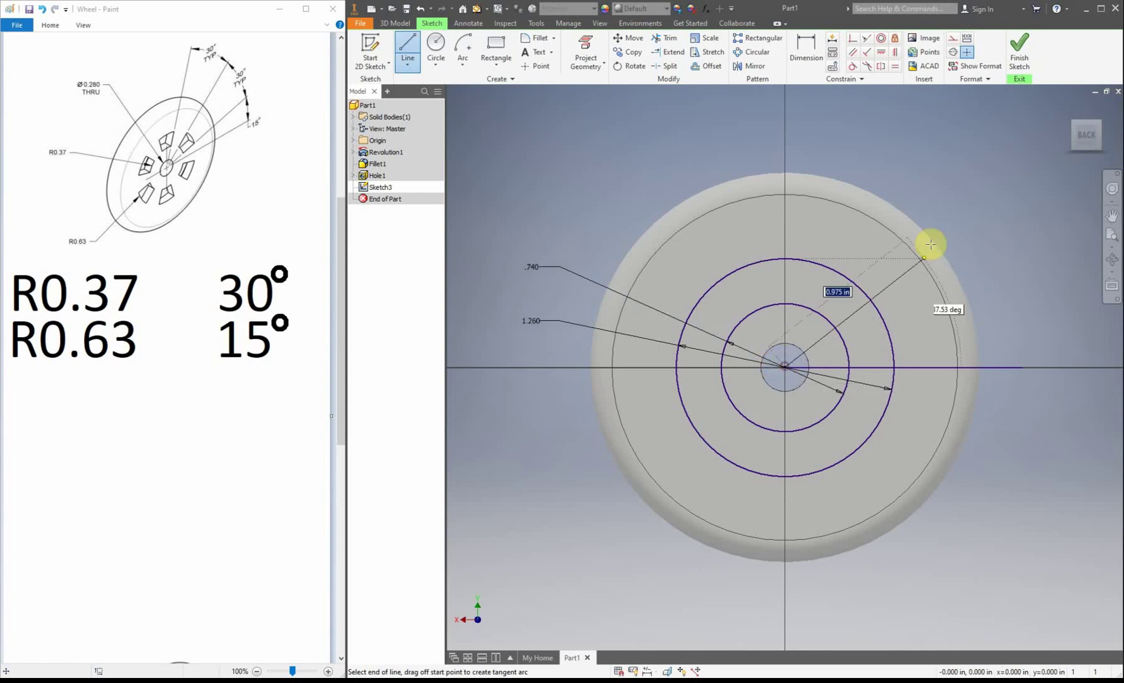
{"action": "left_click", "coordinate": [998, 225]}
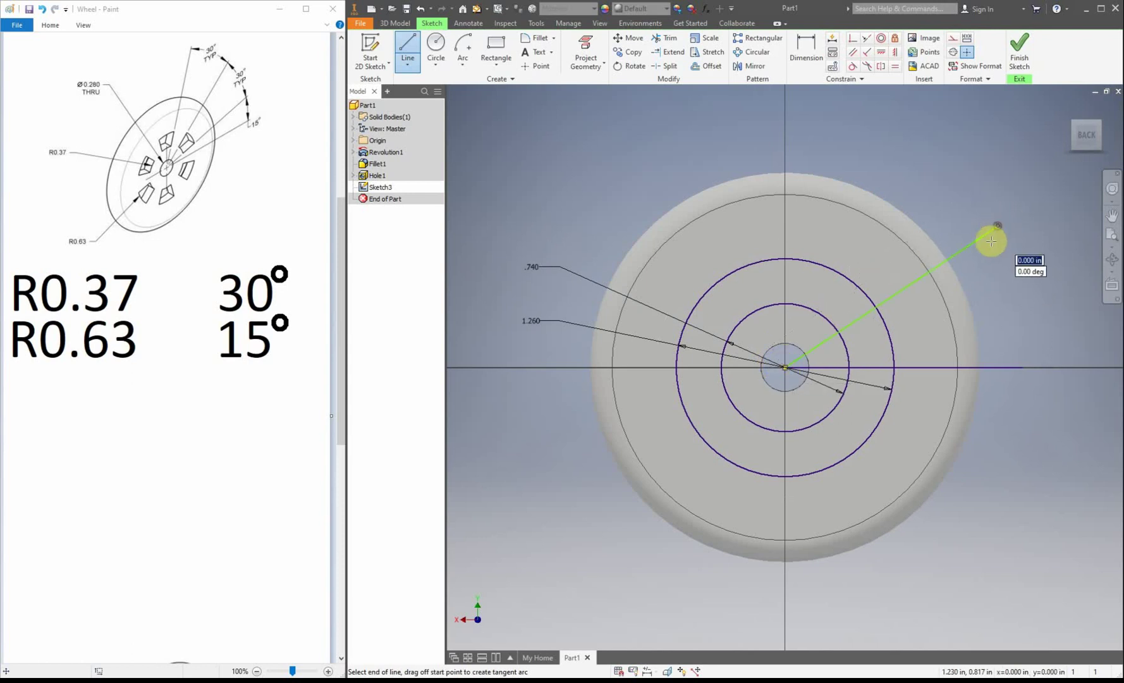
{"action": "right_click", "coordinate": [933, 158]}
{"action": "left_click", "coordinate": [914, 190]}
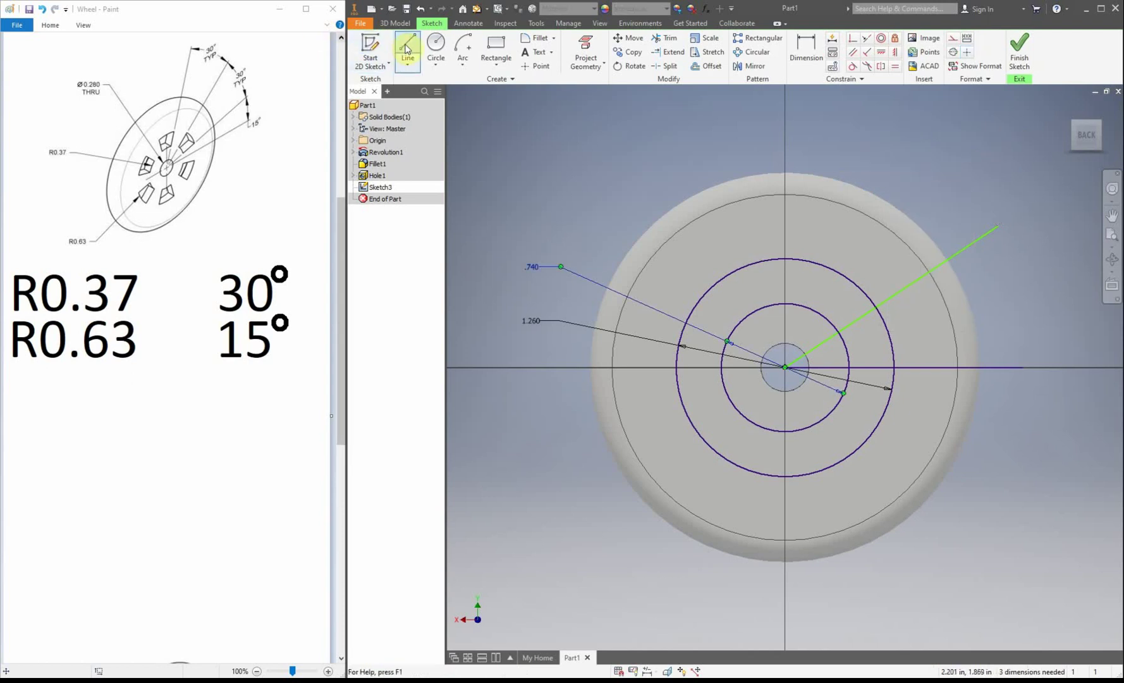
{"action": "left_click", "coordinate": [785, 366]}
{"action": "left_click", "coordinate": [906, 144]}
{"action": "right_click", "coordinate": [942, 147]}
{"action": "left_click", "coordinate": [911, 133]}
Step: Dimension the angle between the two angled lines and set it to 30°
{"action": "left_click", "coordinate": [807, 51]}
{"action": "left_click", "coordinate": [894, 161]}
{"action": "left_click", "coordinate": [960, 246]}
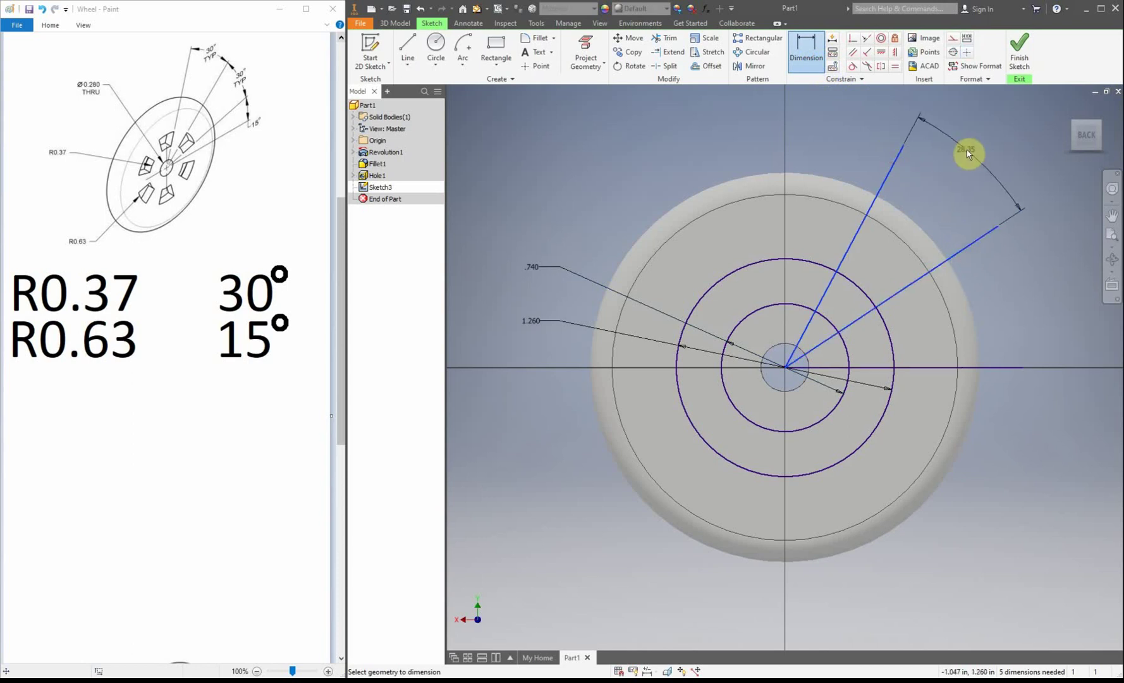
{"action": "left_click", "coordinate": [966, 150]}
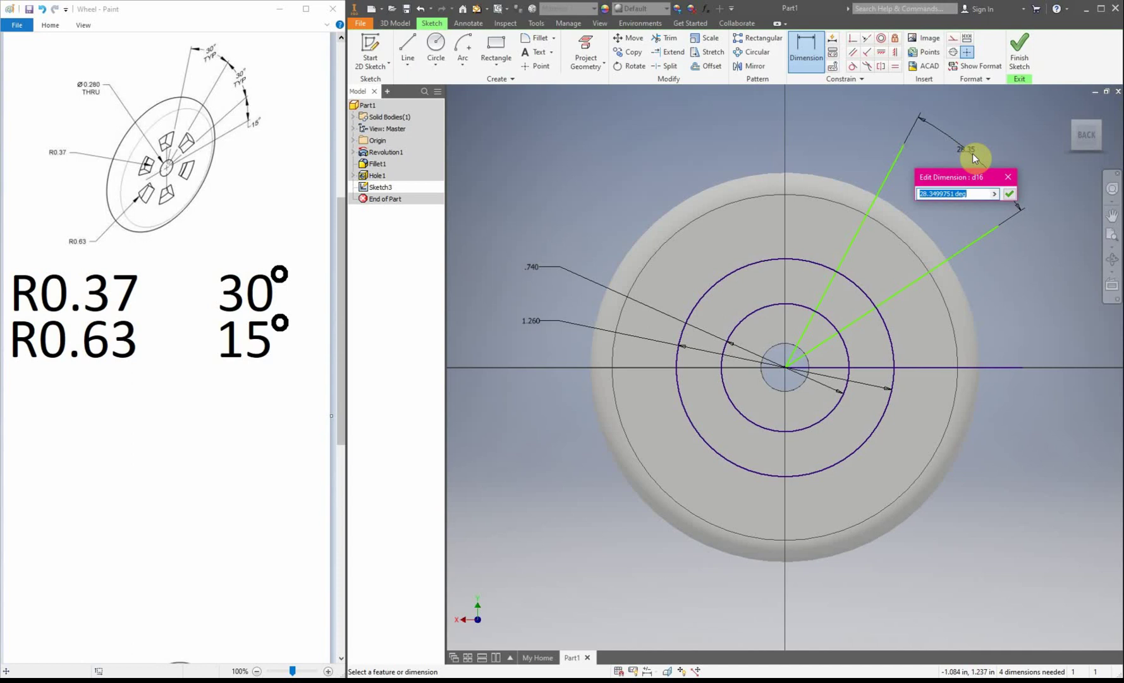
{"action": "type", "text": "30"}
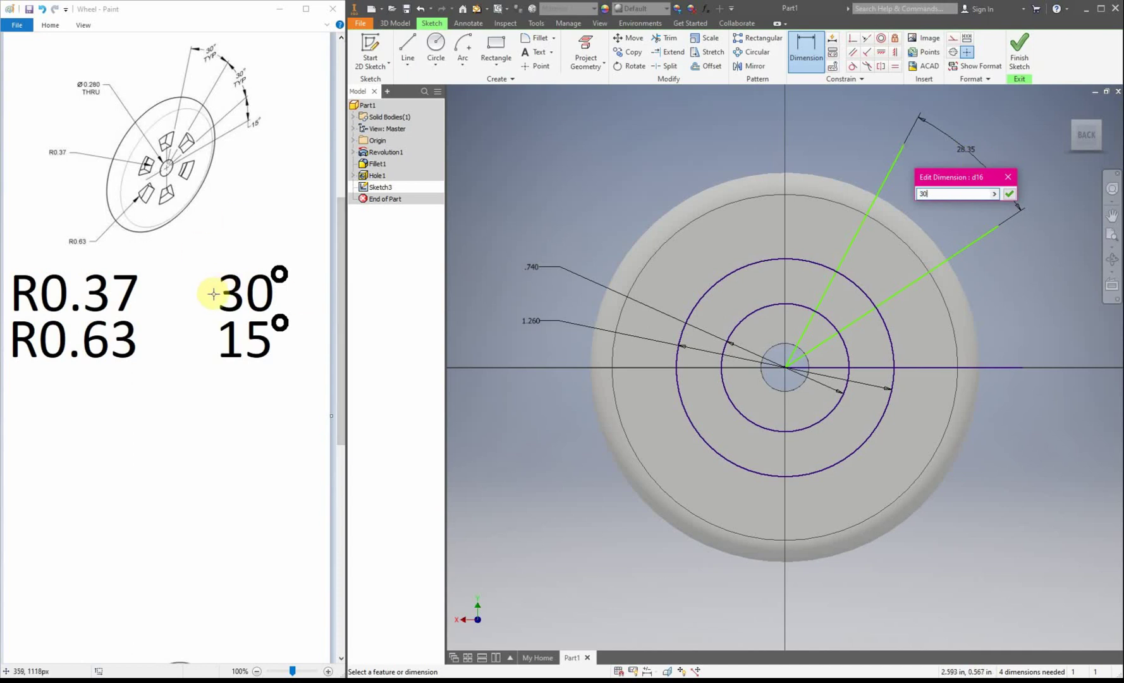
{"action": "key", "text": "Return"}
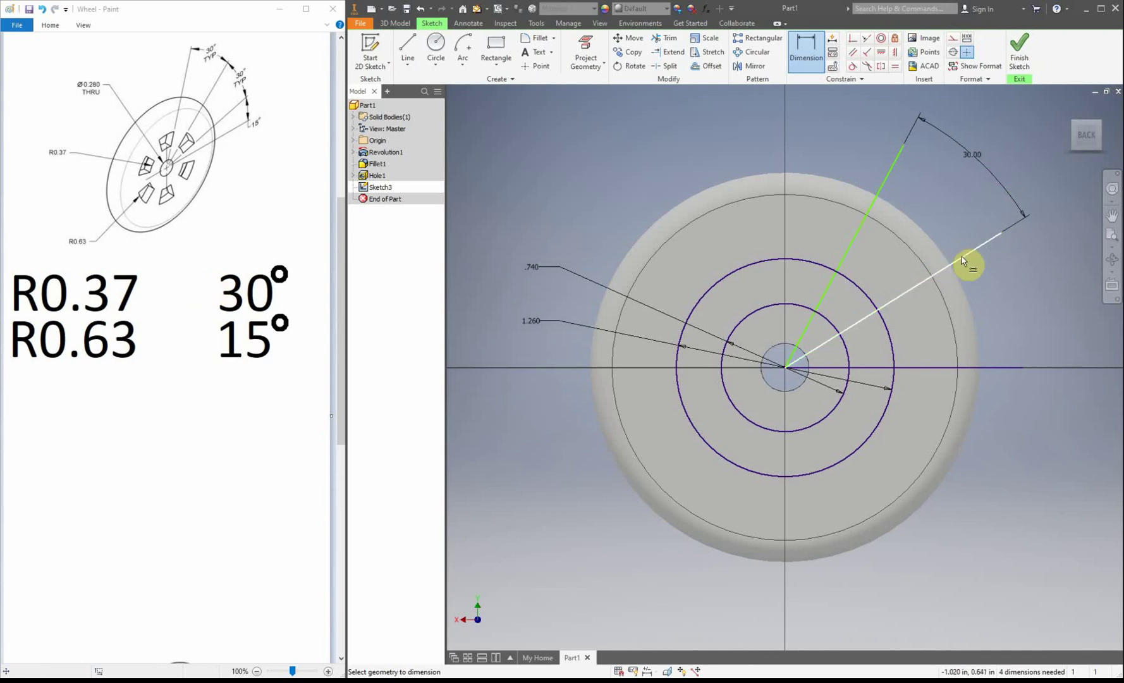
Step: Dimension the angle between the horizontal line and the lower angled line and set it to 15°
{"action": "left_click", "coordinate": [962, 257]}
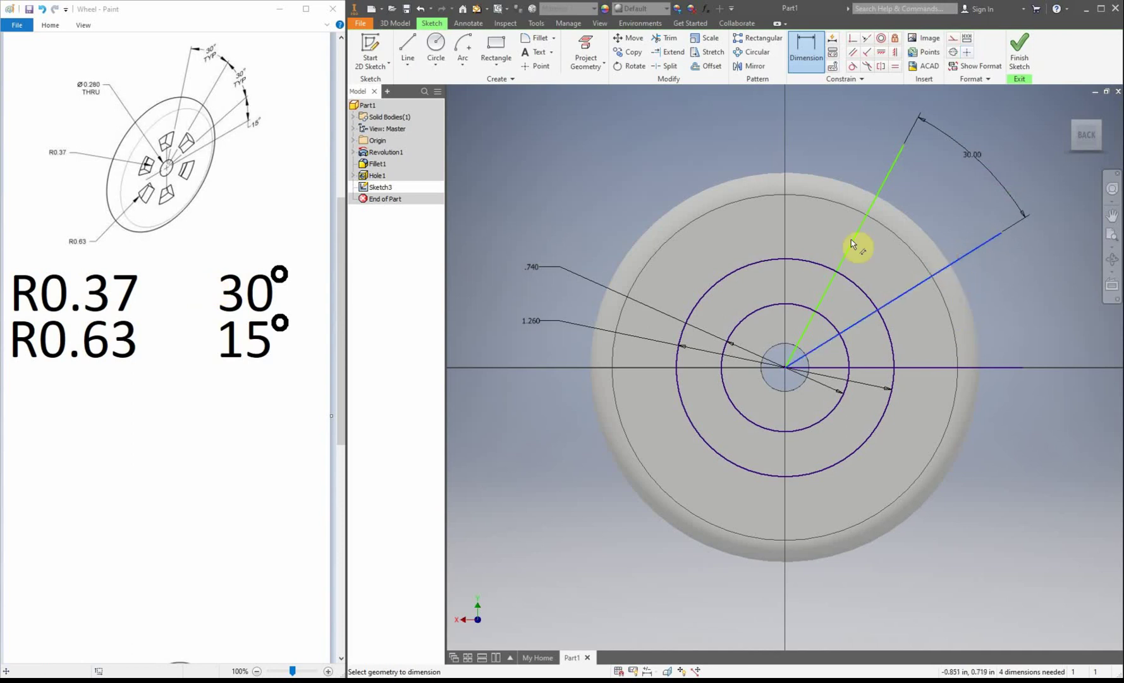
{"action": "left_click", "coordinate": [930, 368]}
{"action": "left_click", "coordinate": [1008, 309]}
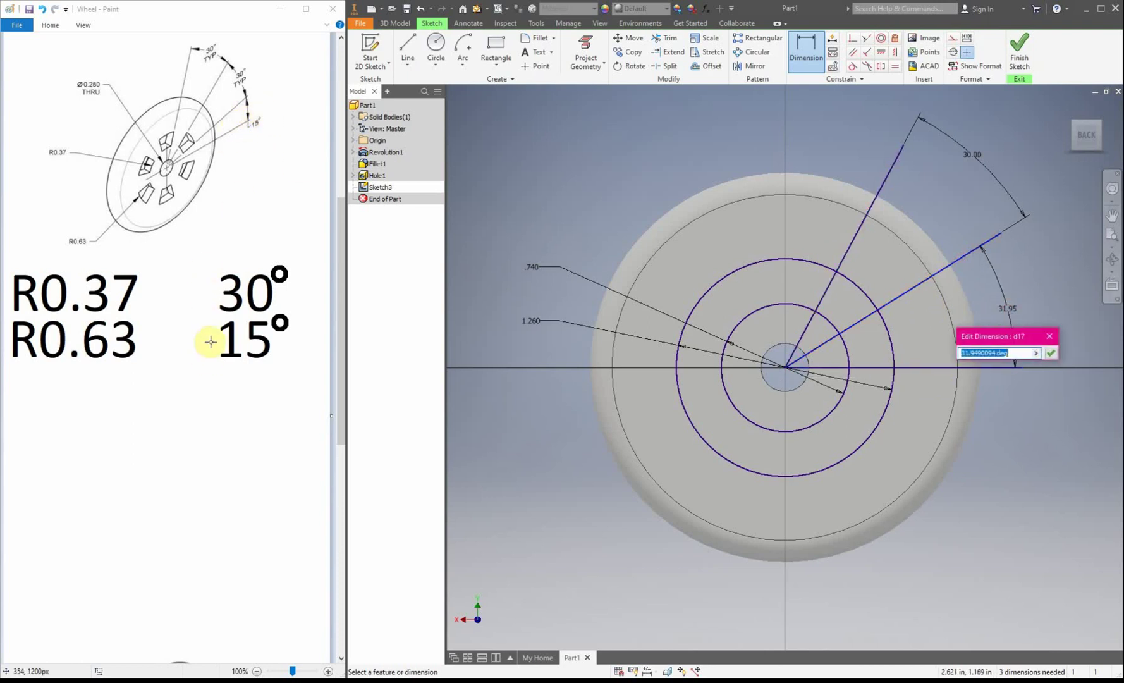
{"action": "type", "text": "15"}
{"action": "key", "text": "Return"}
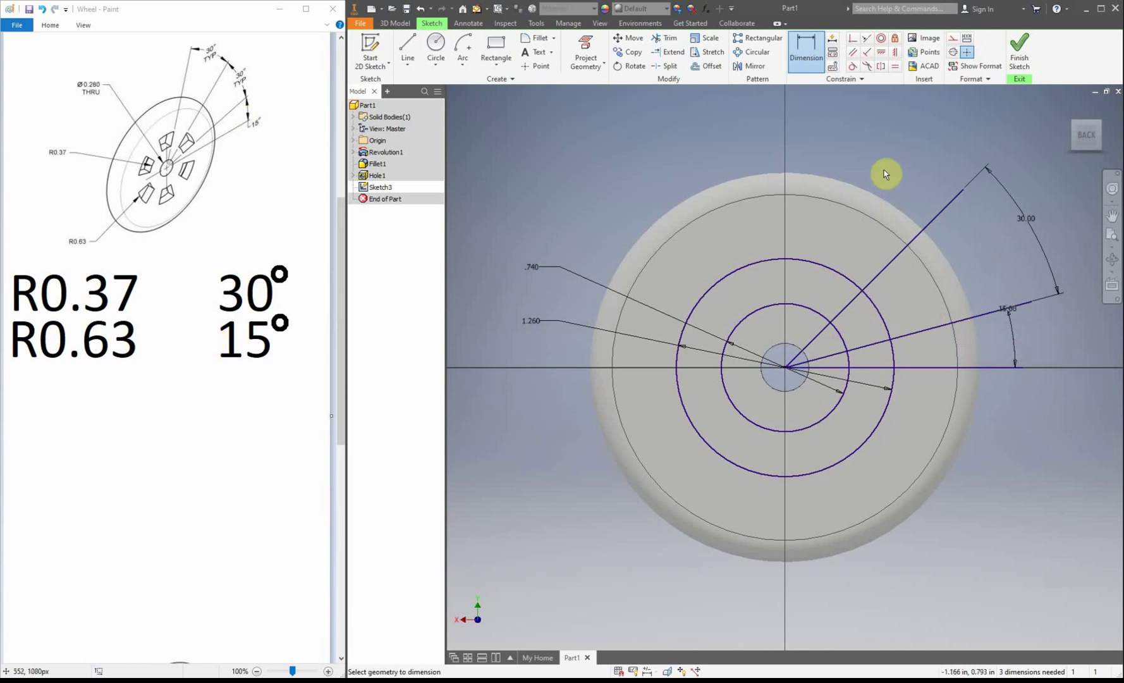
Step: Trim both circles outside the sector and all three lines beyond the larger circle, and finish the sketch
{"action": "left_click", "coordinate": [665, 38]}
{"action": "left_click", "coordinate": [719, 273]}
{"action": "left_click", "coordinate": [751, 318]}
{"action": "left_click", "coordinate": [912, 246]}
{"action": "left_click", "coordinate": [977, 318]}
{"action": "left_click", "coordinate": [986, 369]}
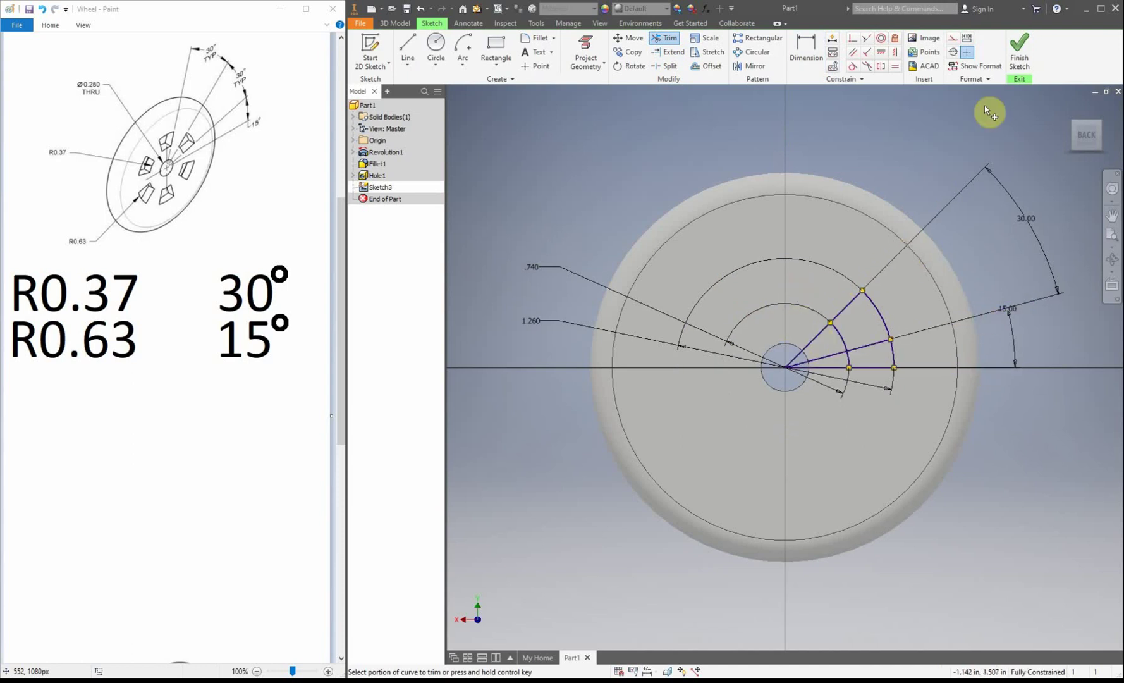
{"action": "left_click", "coordinate": [1019, 51]}
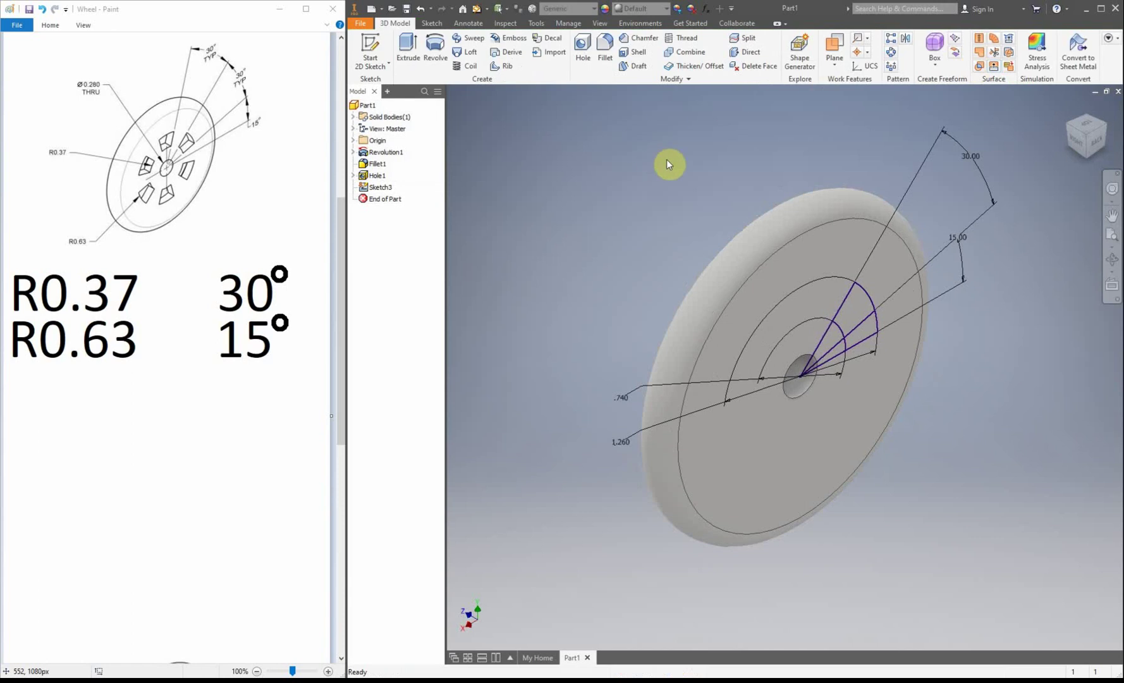
{"action": "left_click", "coordinate": [414, 54]}
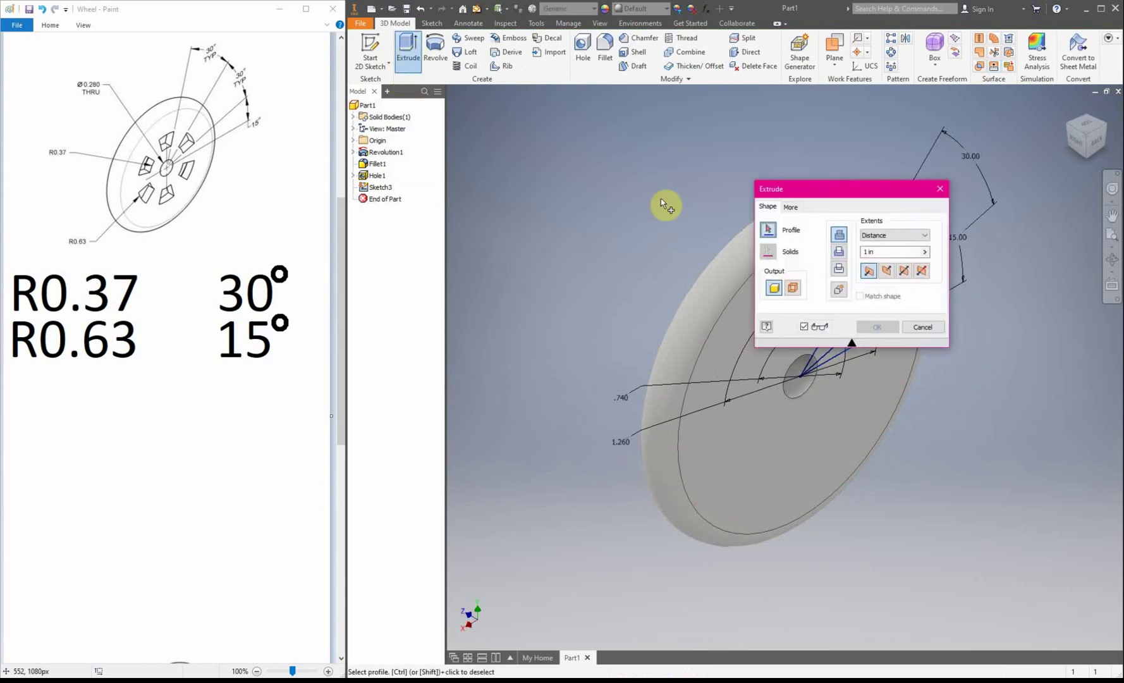
{"action": "left_click_drag", "start_coordinate": [834, 188], "coordinate": [530, 93]}
{"action": "left_click", "coordinate": [857, 316]}
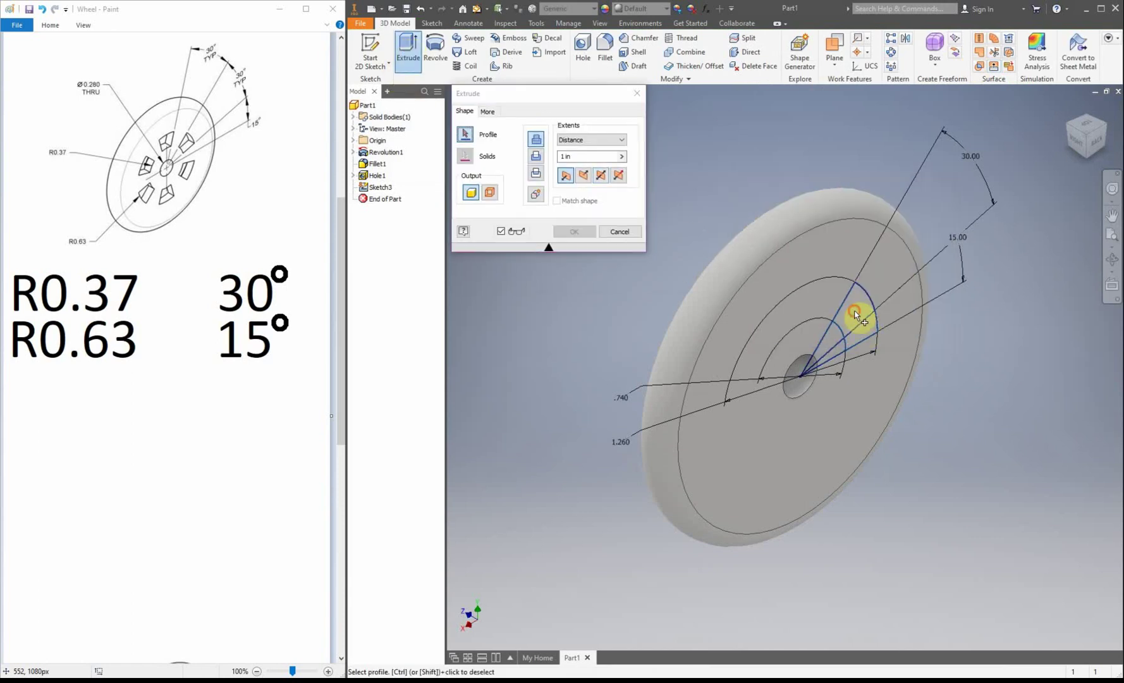
{"action": "left_click", "coordinate": [620, 231]}
Step: Reopen the slot sketch, convert the horizontal line to construction geometry, and finish the sketch
{"action": "double_click", "coordinate": [380, 187]}
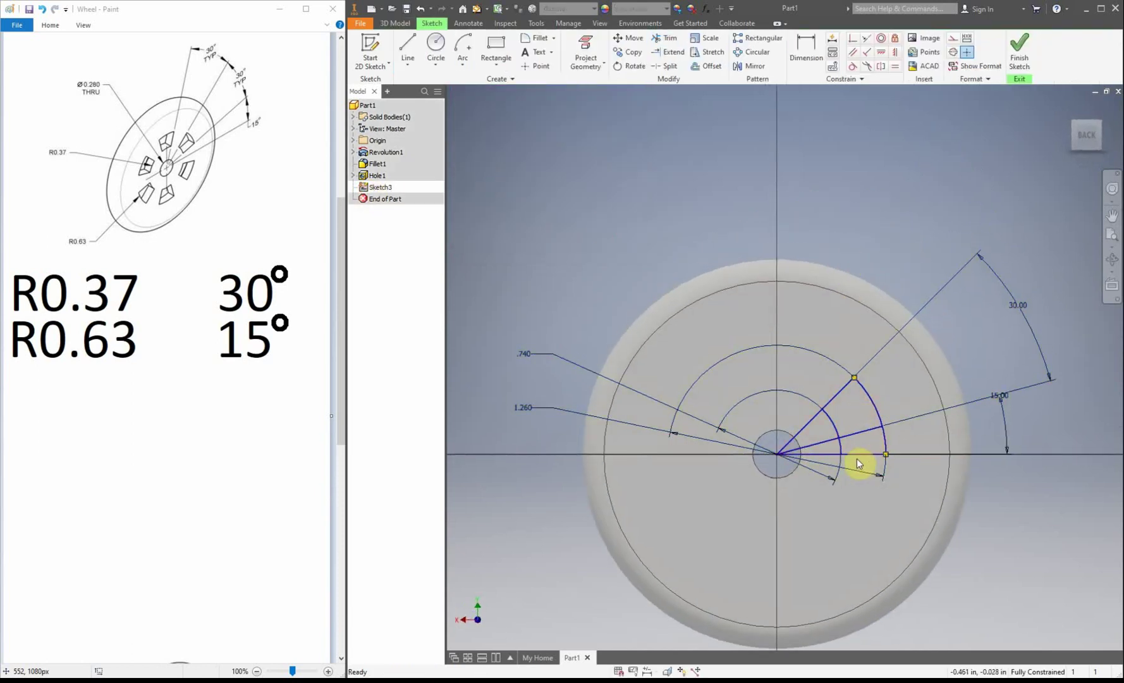
{"action": "left_click", "coordinate": [858, 455]}
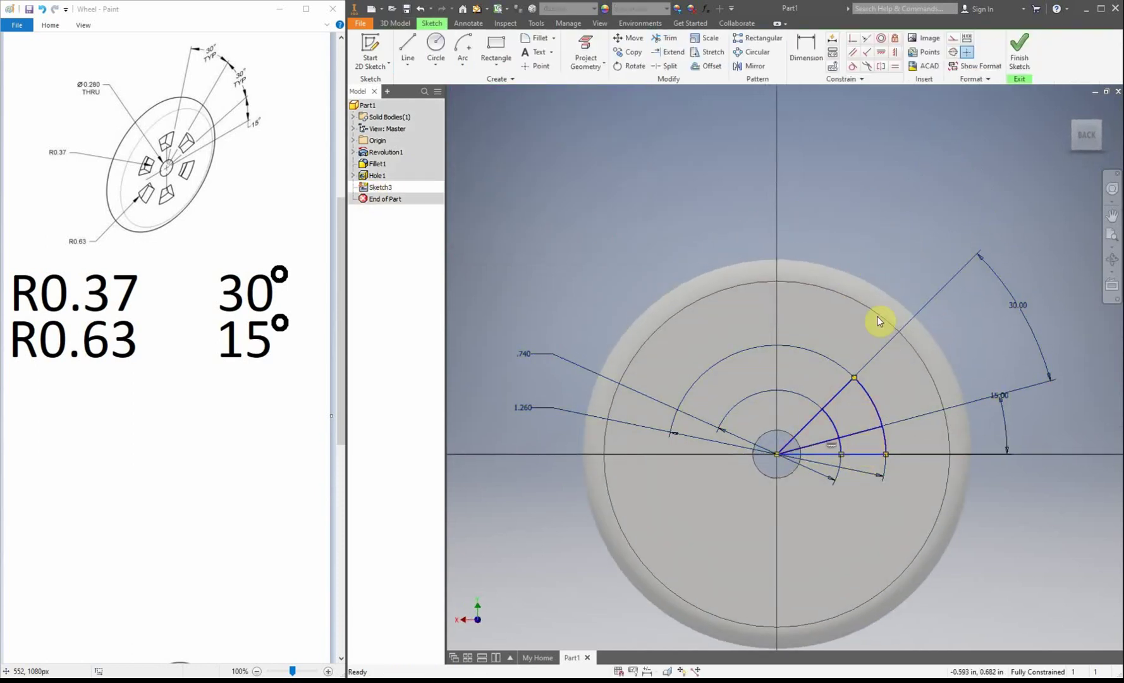
{"action": "left_click", "coordinate": [953, 40]}
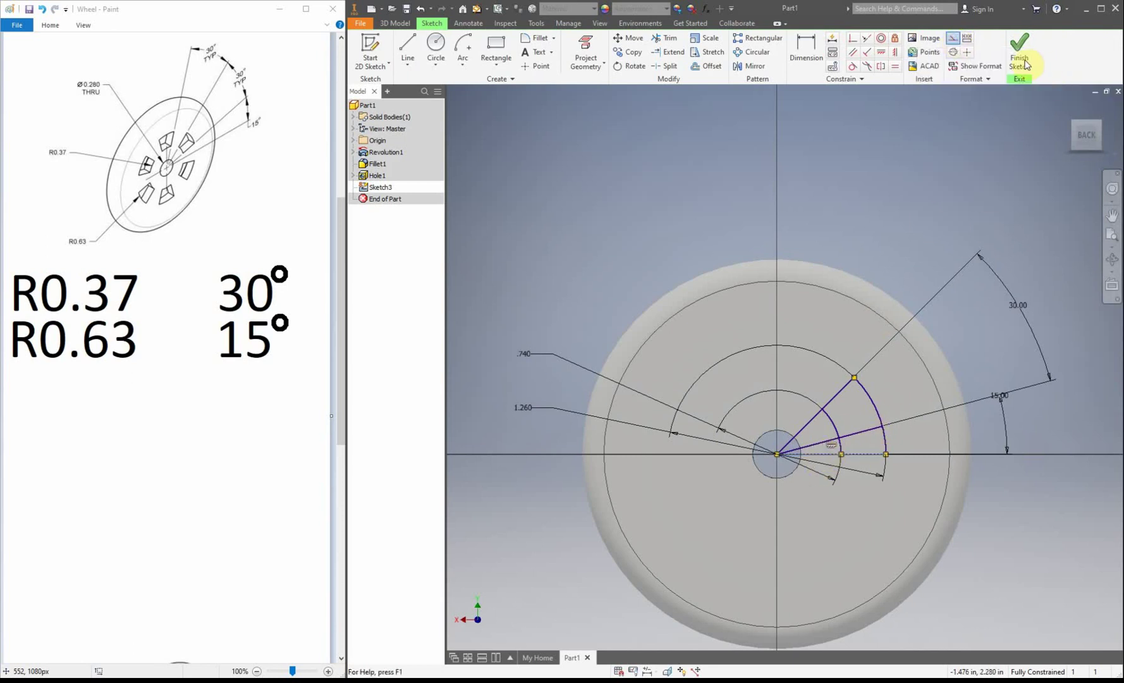
{"action": "left_click", "coordinate": [1022, 57]}
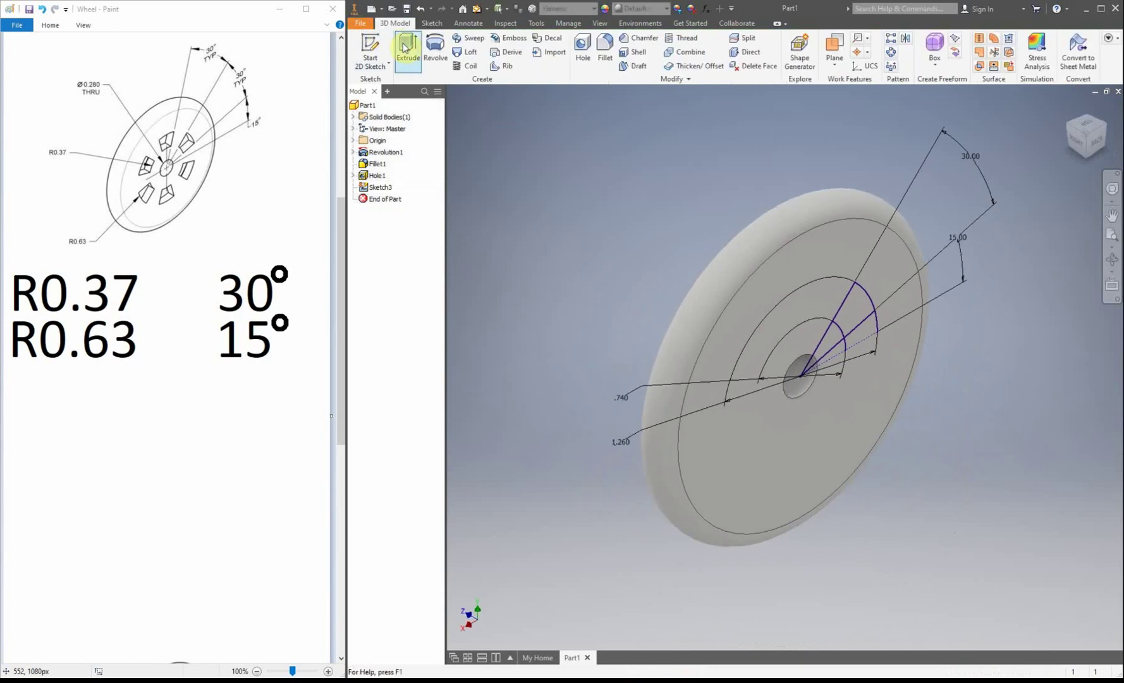
{"action": "left_click", "coordinate": [404, 47]}
{"action": "left_click", "coordinate": [855, 309]}
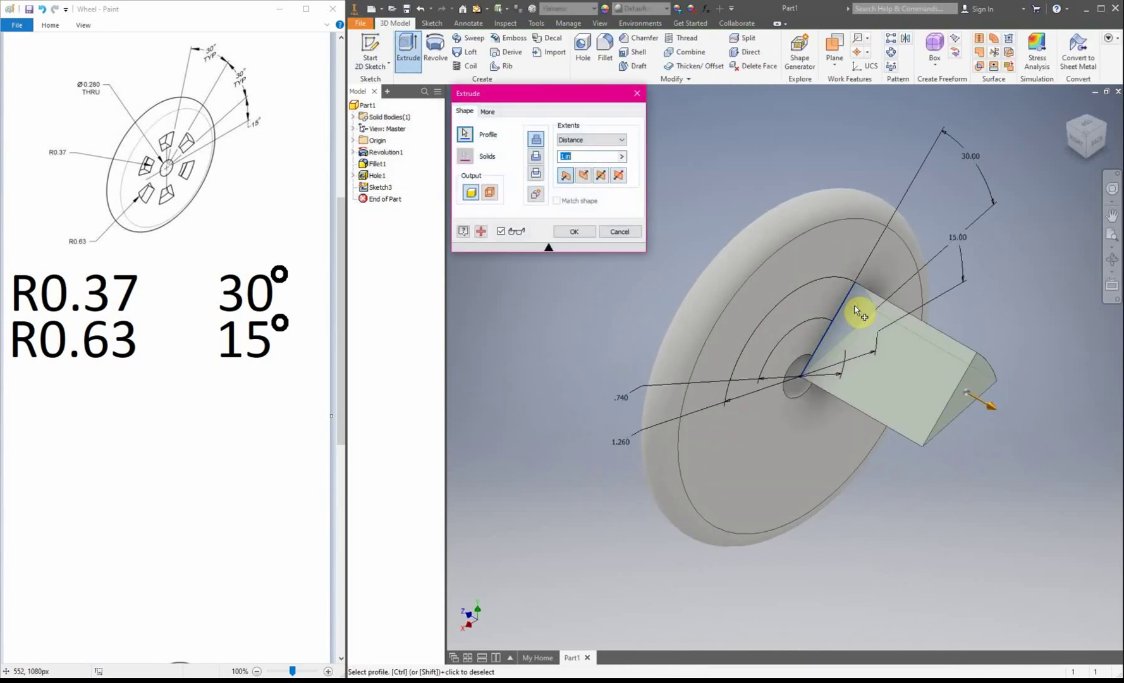
{"action": "left_click", "coordinate": [619, 231]}
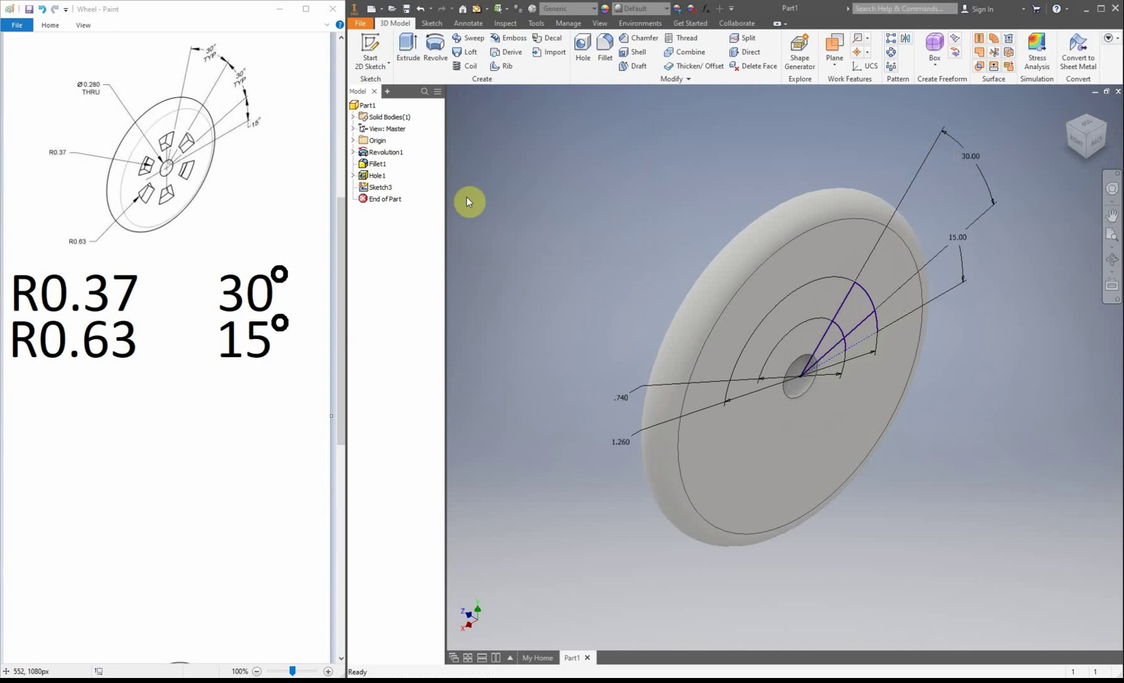
Step: Reopen the slot sketch and trim the upper angled line between the wheel's center and the inner arc
{"action": "double_click", "coordinate": [374, 187]}
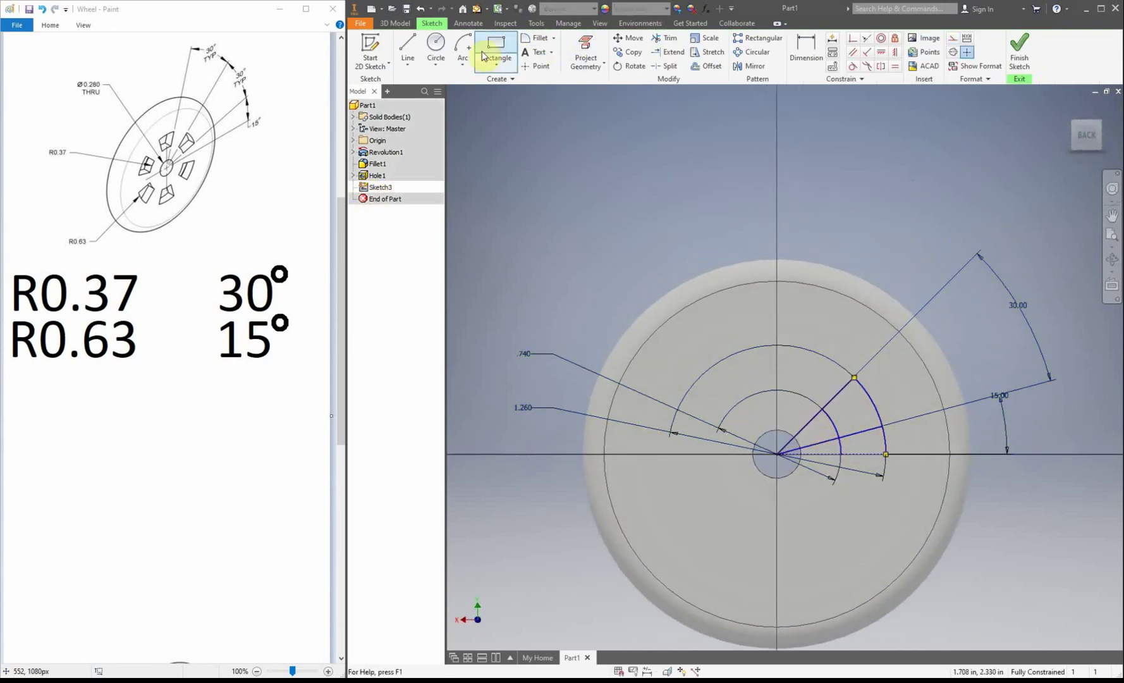
{"action": "left_click", "coordinate": [665, 37]}
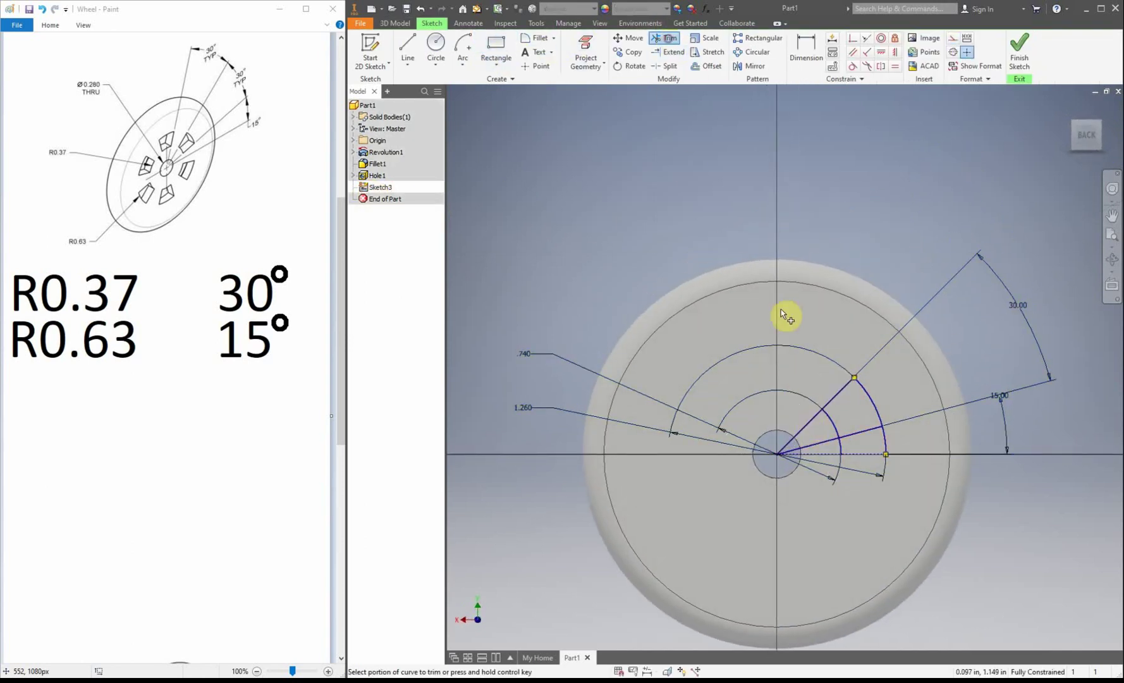
{"action": "left_click", "coordinate": [804, 429]}
{"action": "key", "text": "Escape"}
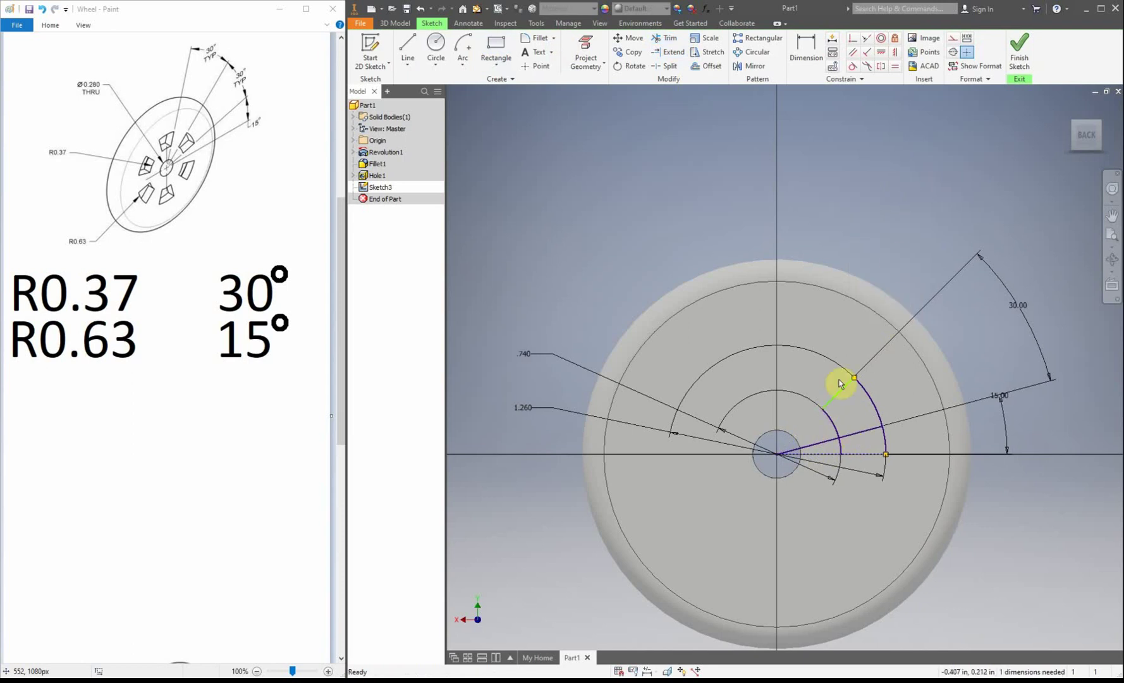
Step: Dimension the vertical distance from the wheel's center to the upper slot line's inner end, and finish the sketch
{"action": "left_click", "coordinate": [807, 48]}
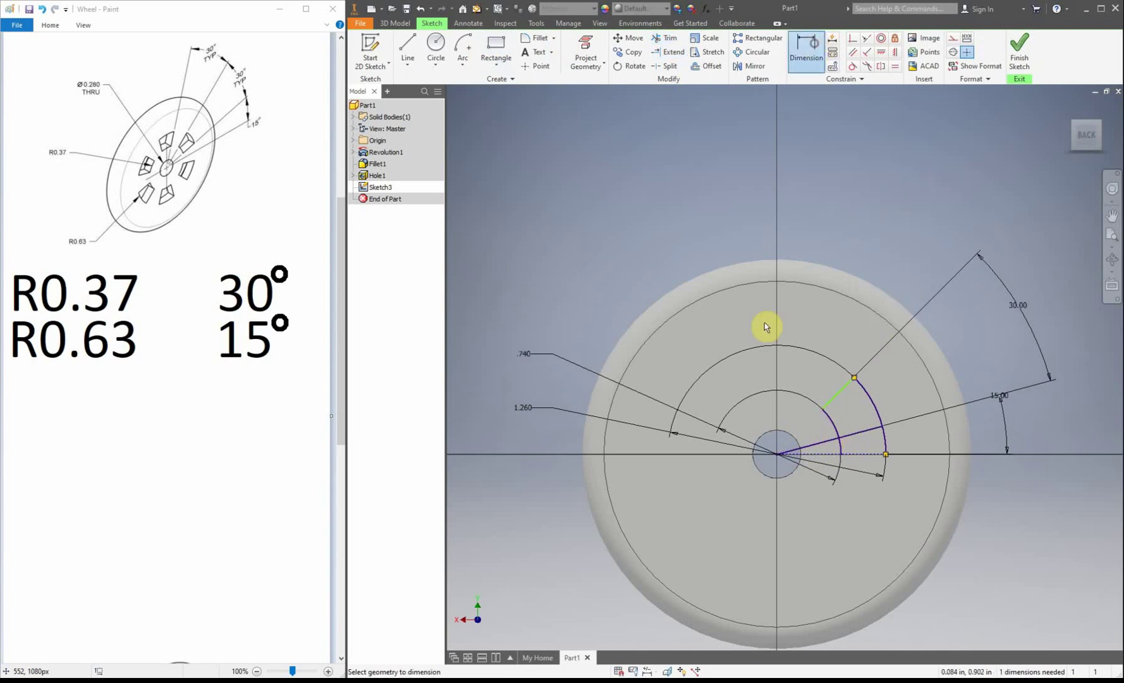
{"action": "left_click", "coordinate": [778, 454]}
{"action": "left_click", "coordinate": [822, 408]}
{"action": "left_click", "coordinate": [536, 423]}
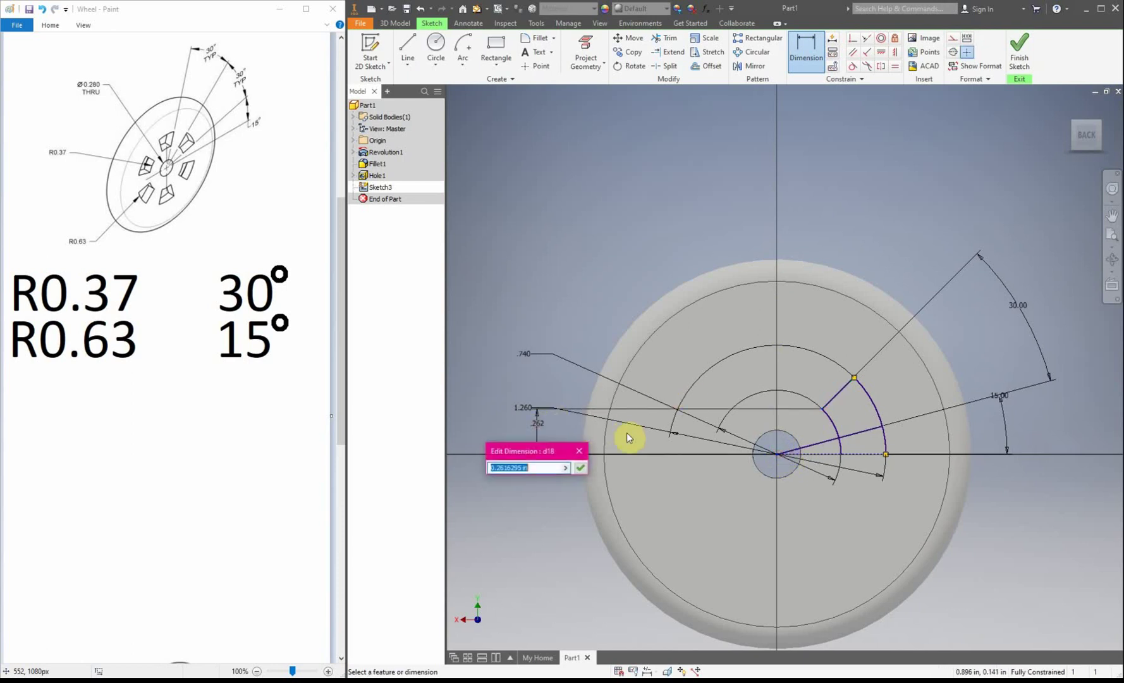
{"action": "left_click", "coordinate": [581, 468]}
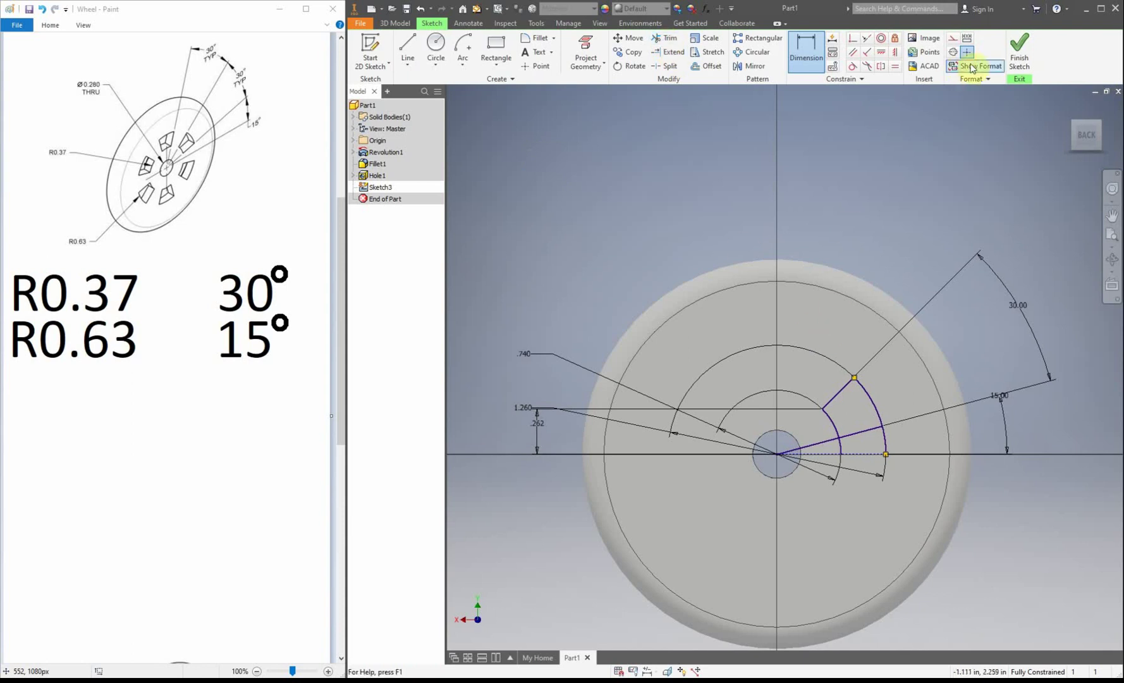
{"action": "left_click", "coordinate": [1018, 48]}
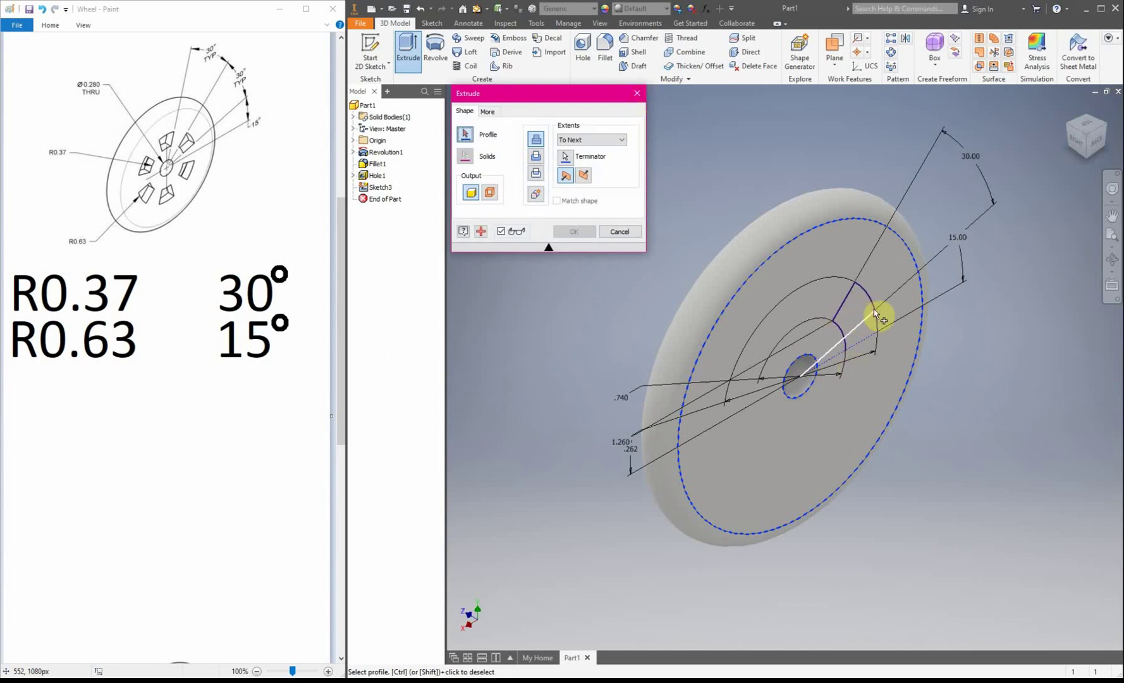
{"action": "left_click", "coordinate": [637, 93]}
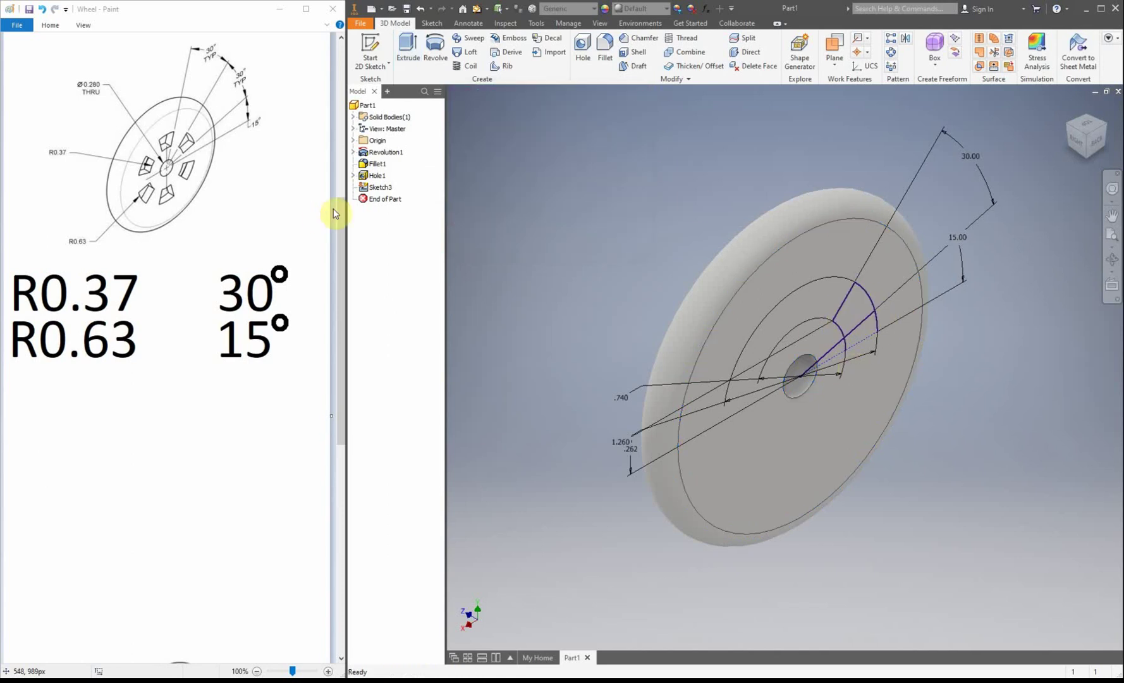
Step: Reopen the slot sketch and trim both arcs below the lower angled line and that line's portion inside the inner arc
{"action": "double_click", "coordinate": [380, 188]}
{"action": "left_click", "coordinate": [664, 38]}
{"action": "left_click", "coordinate": [839, 443]}
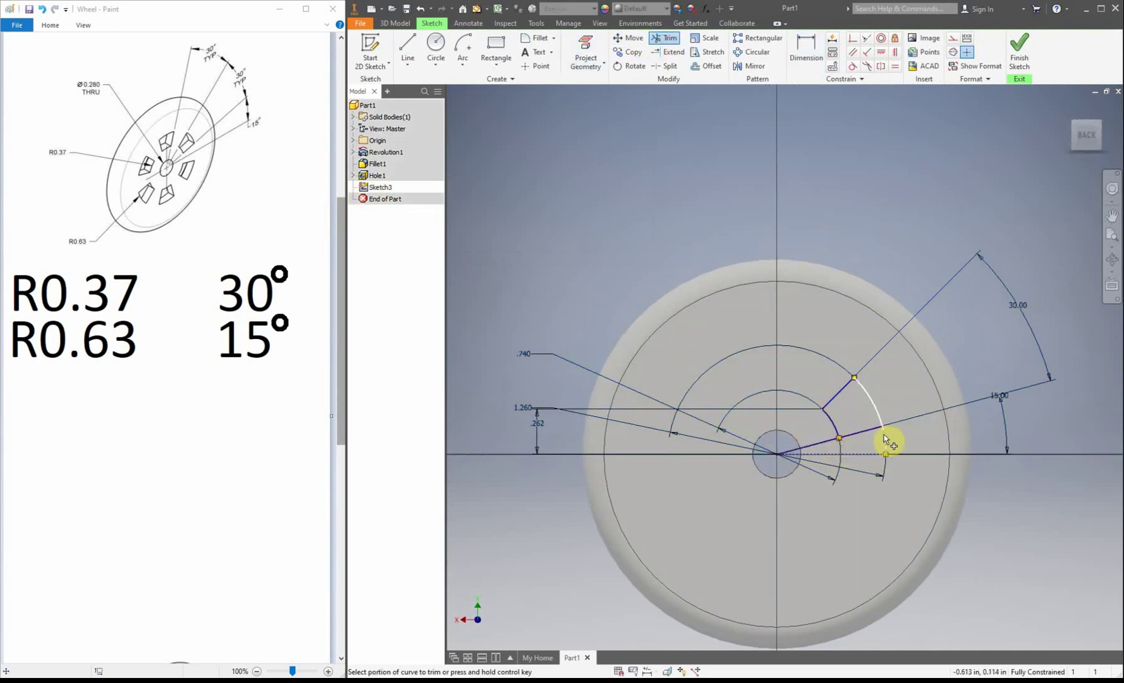
{"action": "left_click", "coordinate": [886, 440]}
{"action": "left_click", "coordinate": [817, 450]}
Step: Dimension the vertical distance from the wheel's center to the lower slot line's inner end, and finish the sketch
{"action": "left_click", "coordinate": [806, 49]}
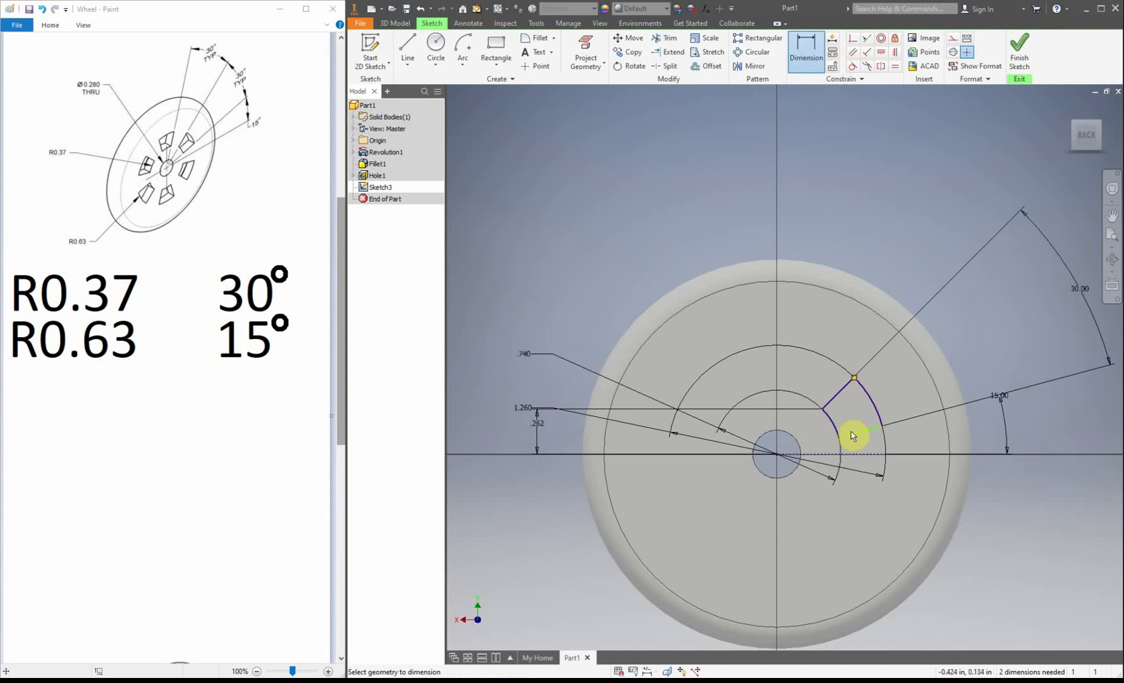
{"action": "left_click", "coordinate": [798, 460]}
{"action": "left_click", "coordinate": [556, 441]}
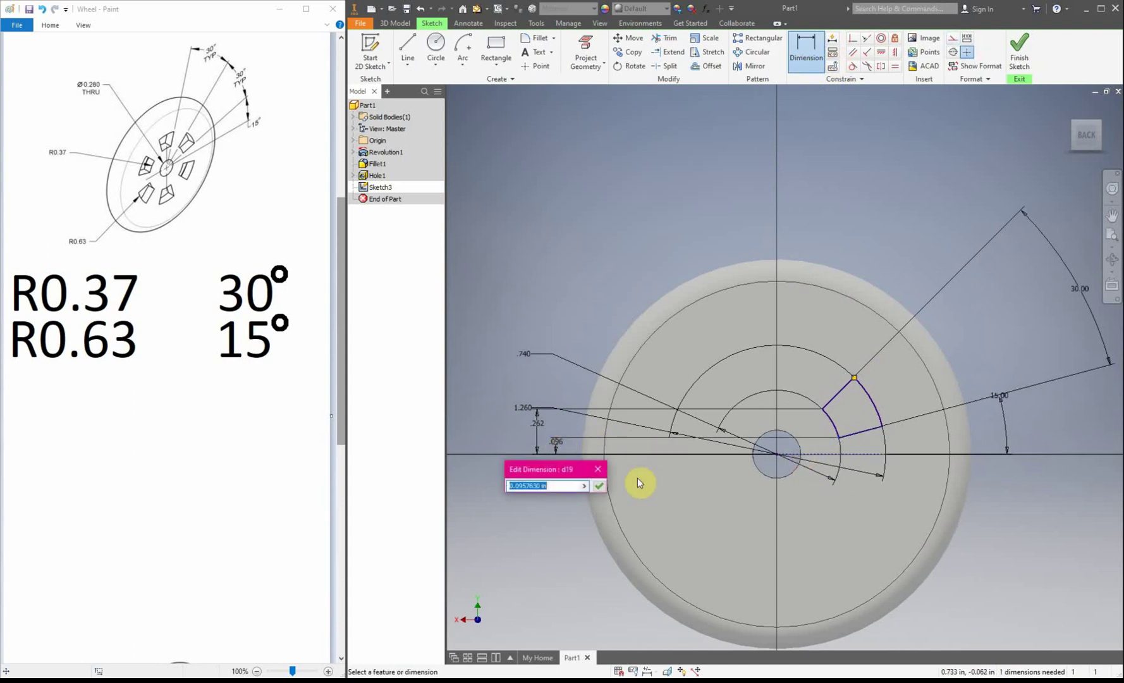
{"action": "left_click", "coordinate": [599, 486]}
{"action": "left_click", "coordinate": [815, 452]}
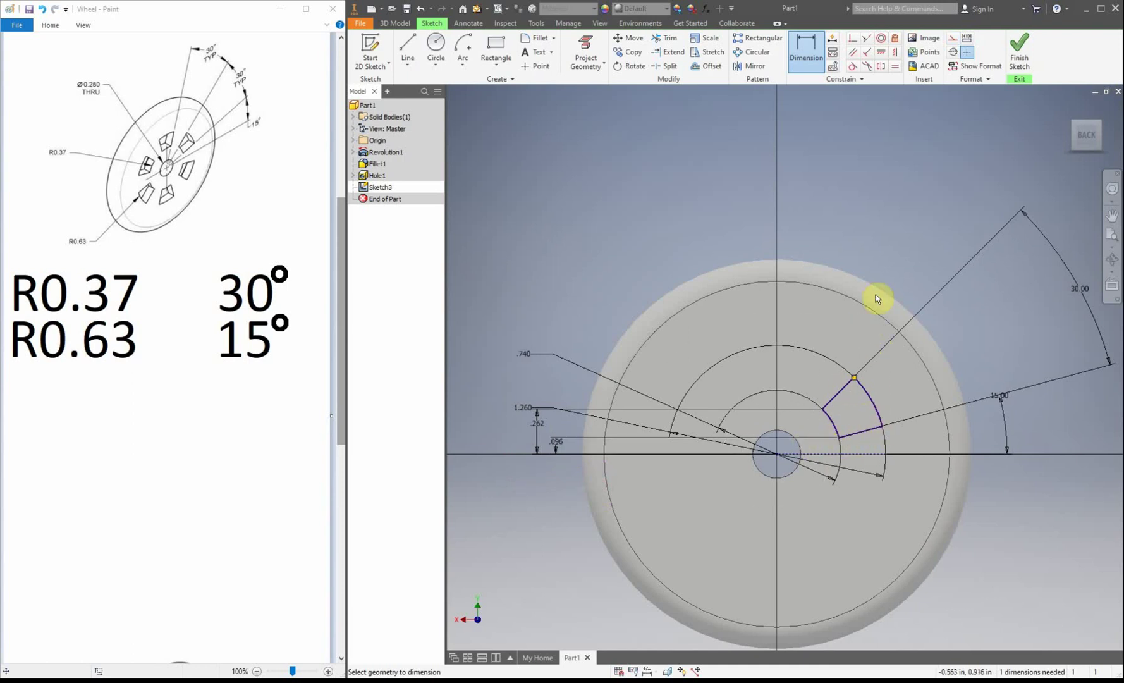
{"action": "left_click", "coordinate": [1019, 52]}
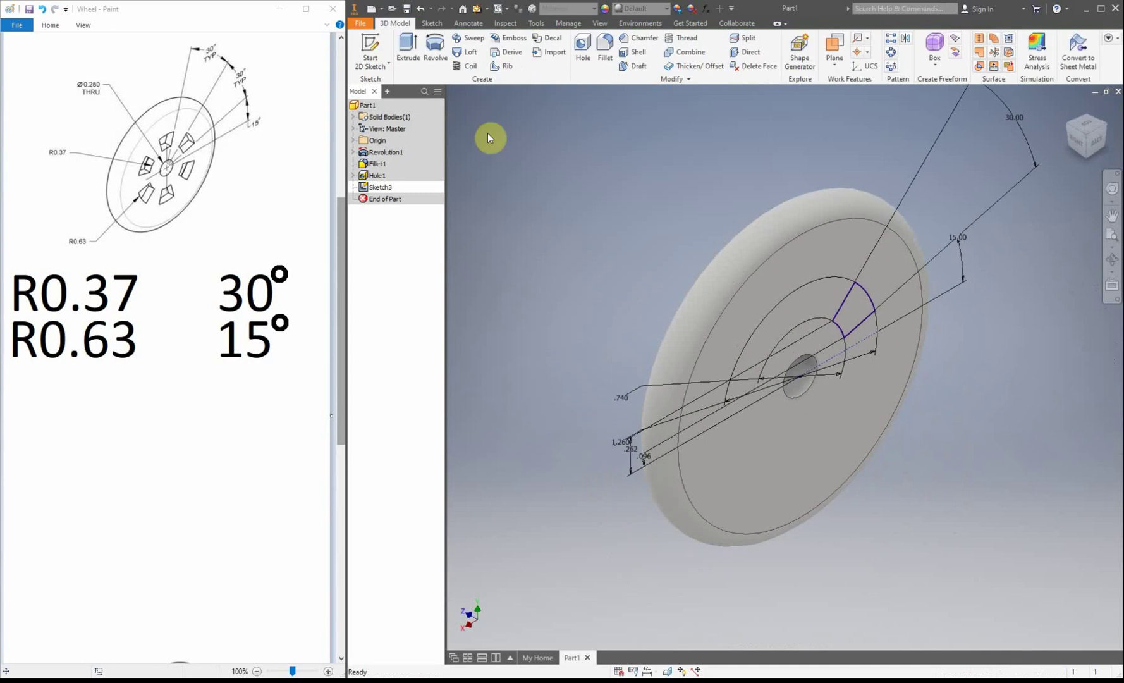
Step: Extrude the closed slot profile as a cut with extents All, directed into the wheel
{"action": "left_click", "coordinate": [405, 48]}
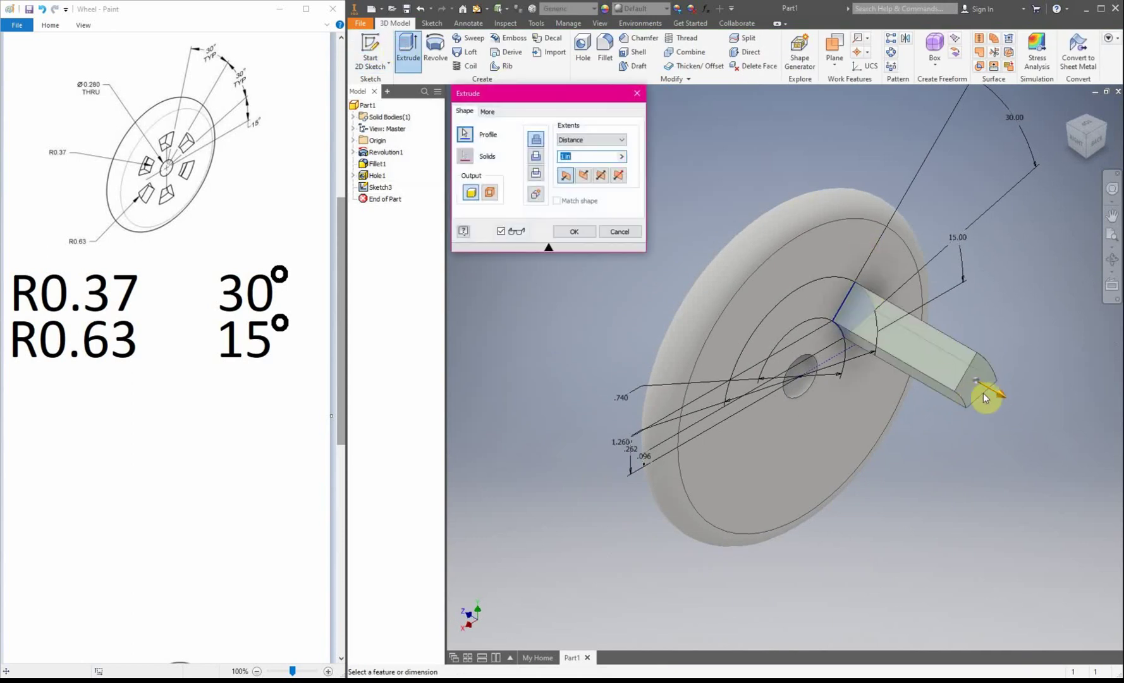
{"action": "left_click", "coordinate": [581, 139]}
{"action": "left_click", "coordinate": [591, 182]}
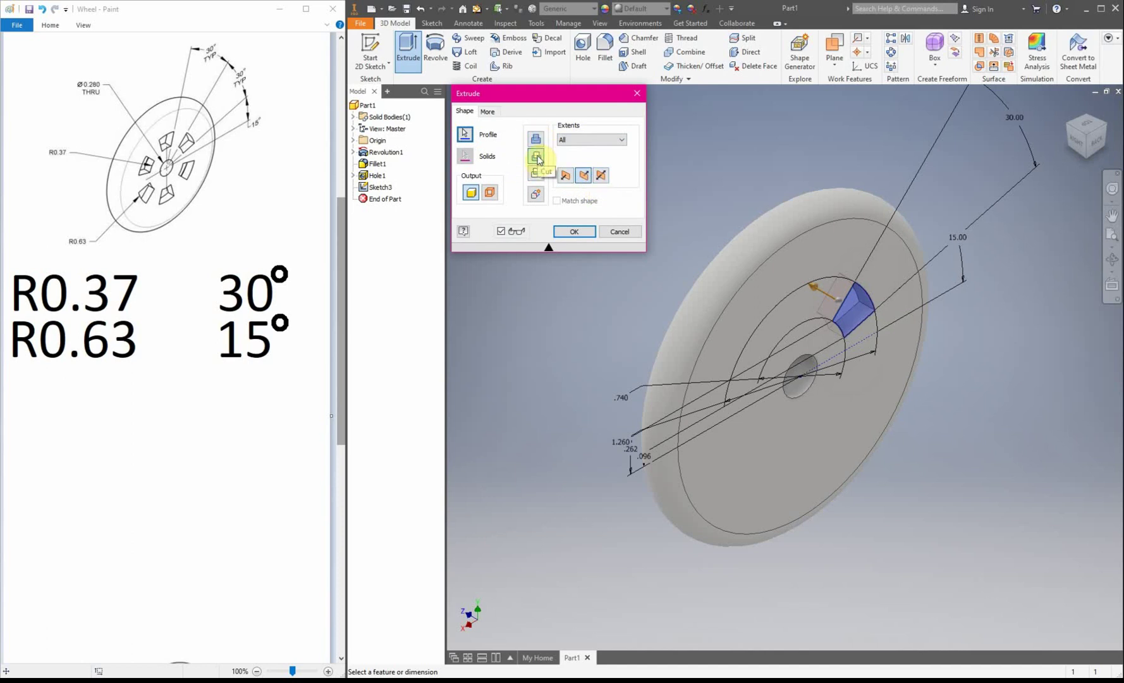
{"action": "left_click", "coordinate": [567, 232]}
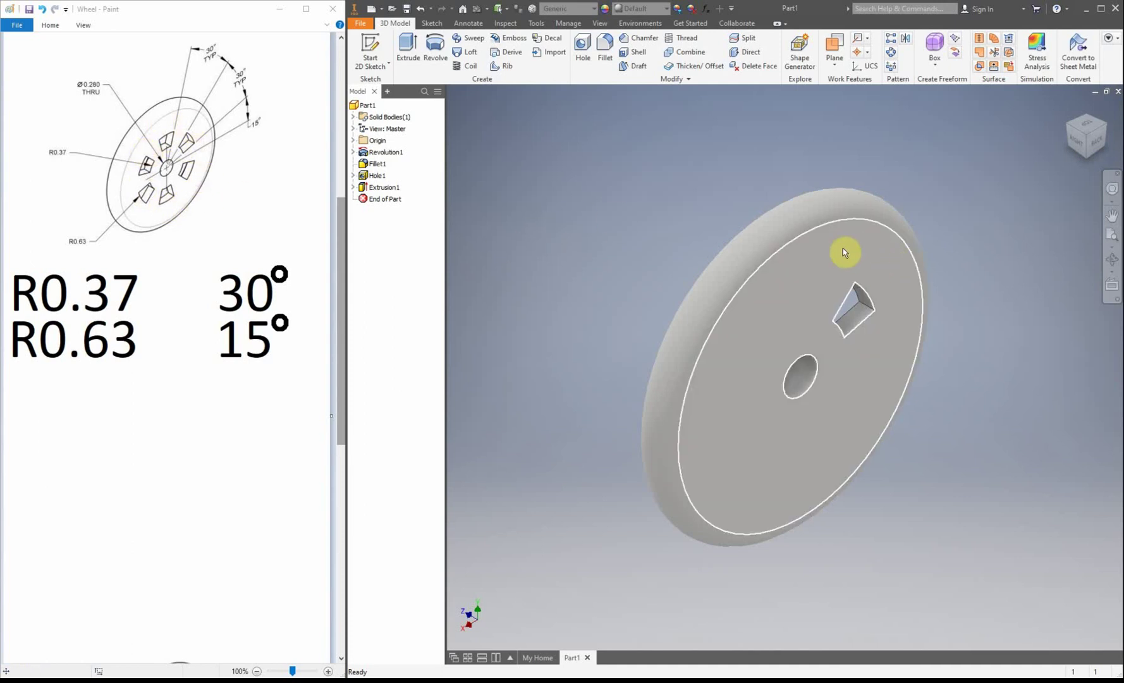
Step: Circular-pattern the slot cut about the center hole's axis with 6 occurrences over 360 degrees
{"action": "left_click", "coordinate": [1097, 139]}
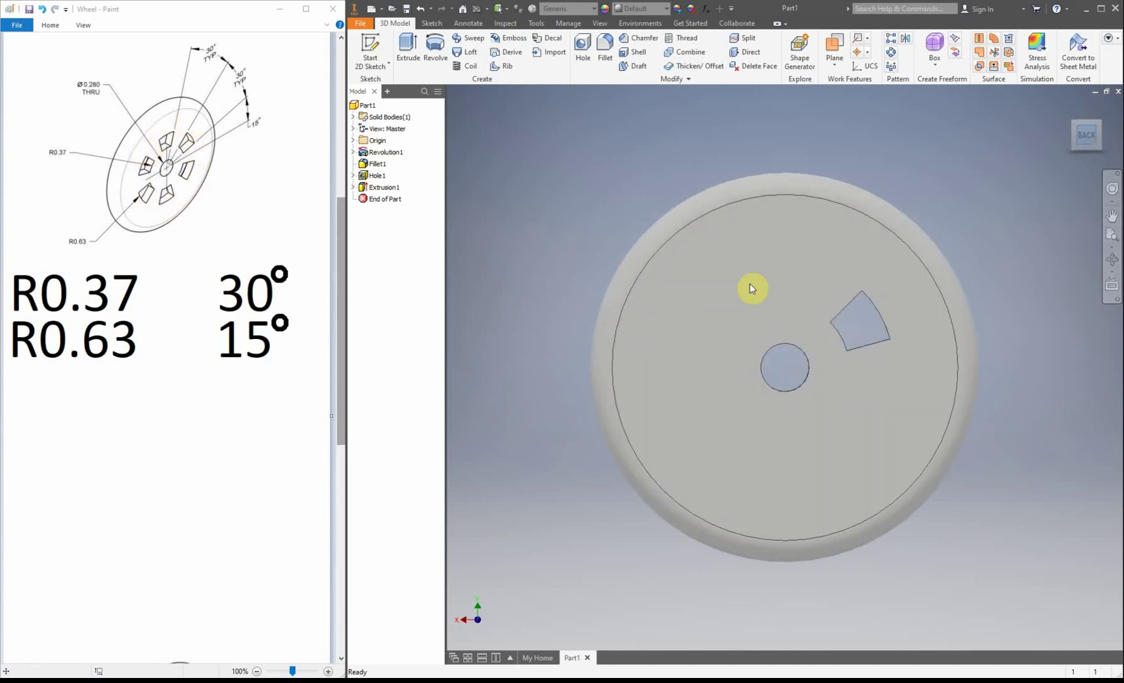
{"action": "left_click", "coordinate": [1076, 124]}
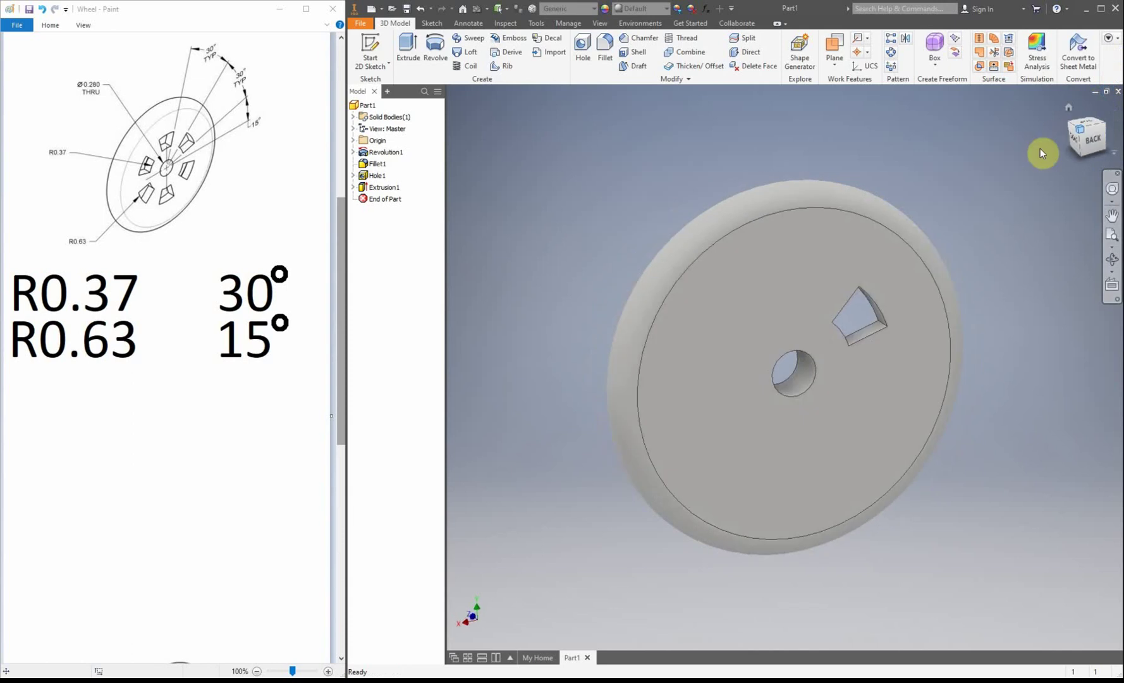
{"action": "left_click", "coordinate": [892, 54]}
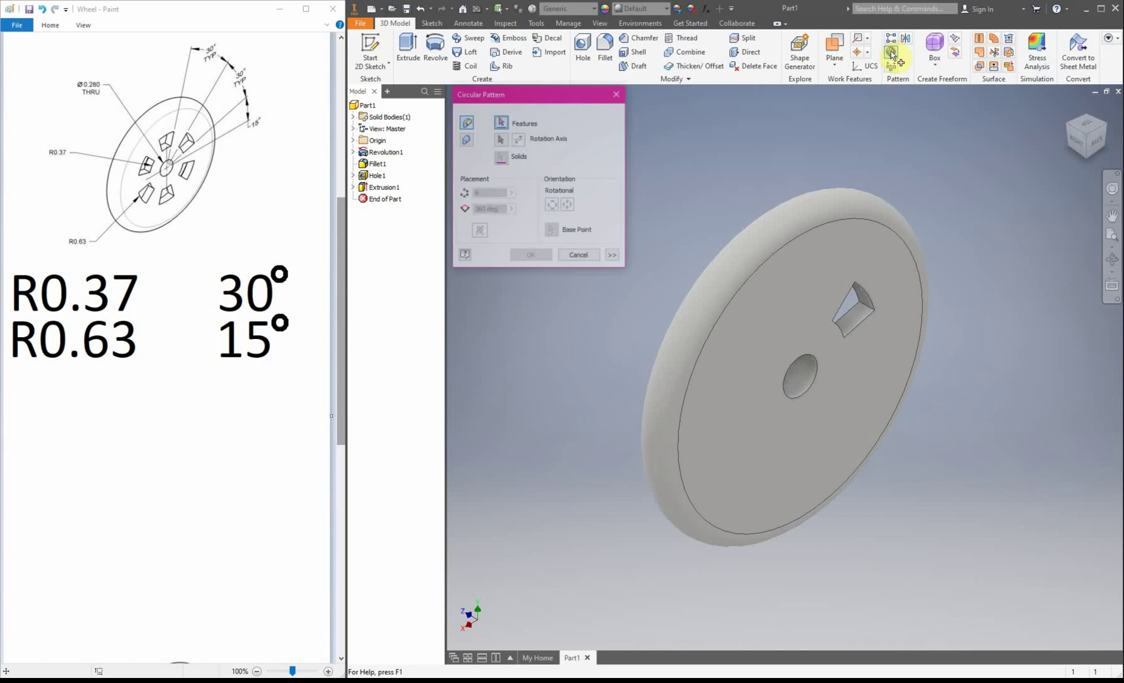
{"action": "left_click", "coordinate": [859, 313]}
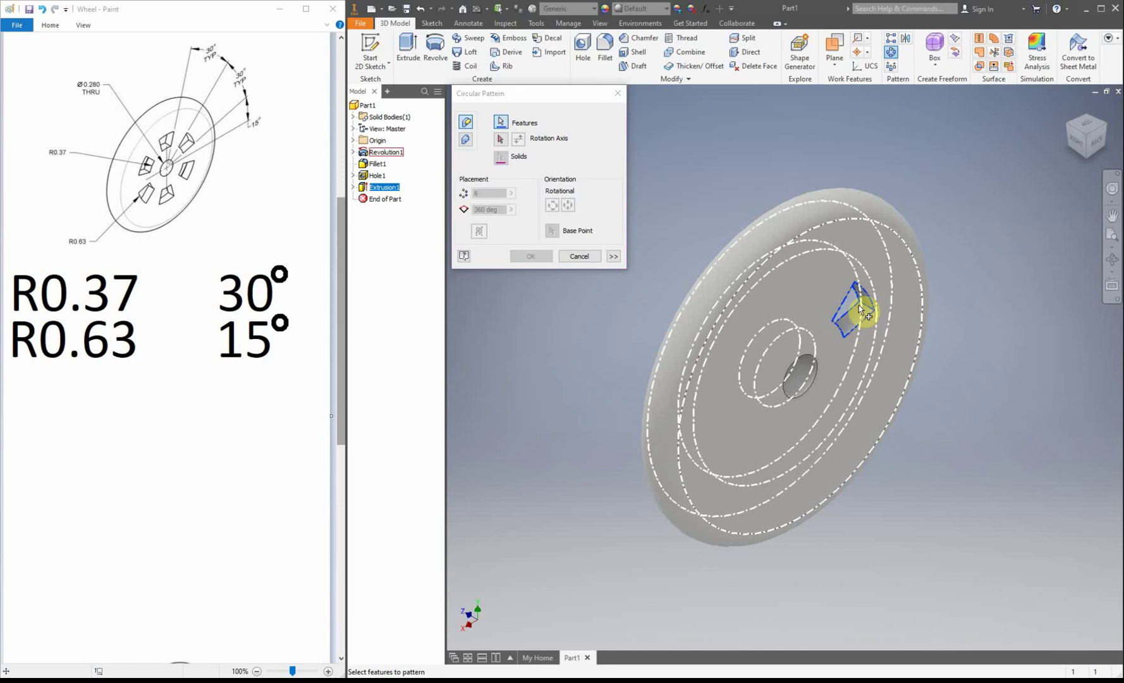
{"action": "left_click", "coordinate": [500, 142]}
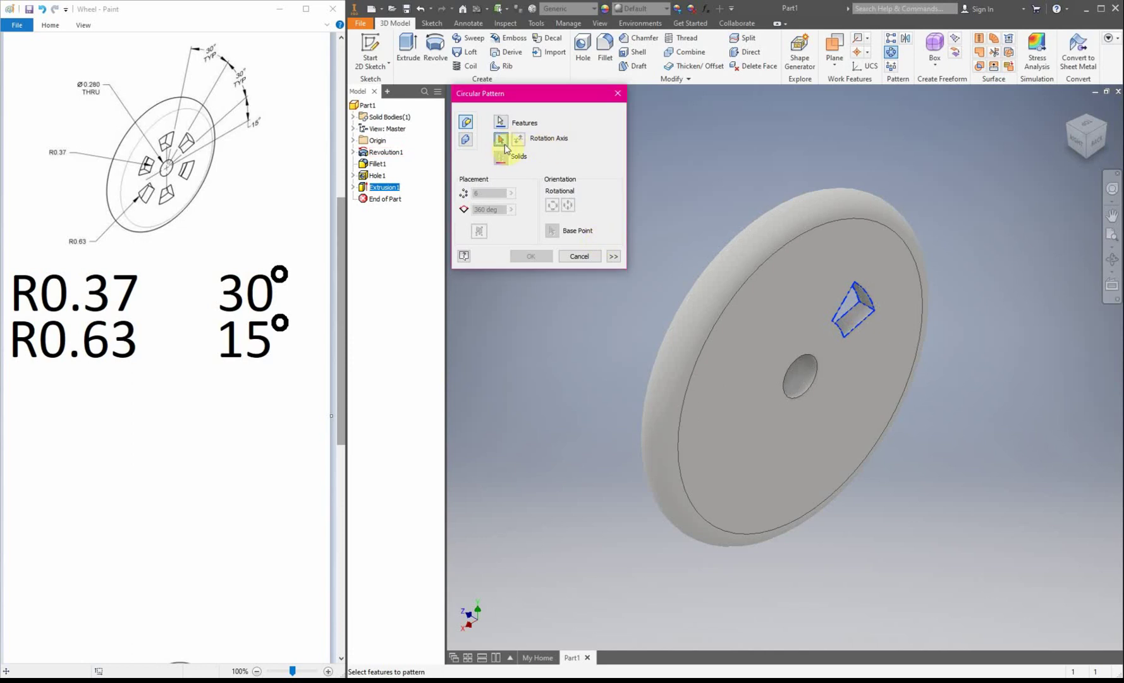
{"action": "left_click", "coordinate": [795, 383]}
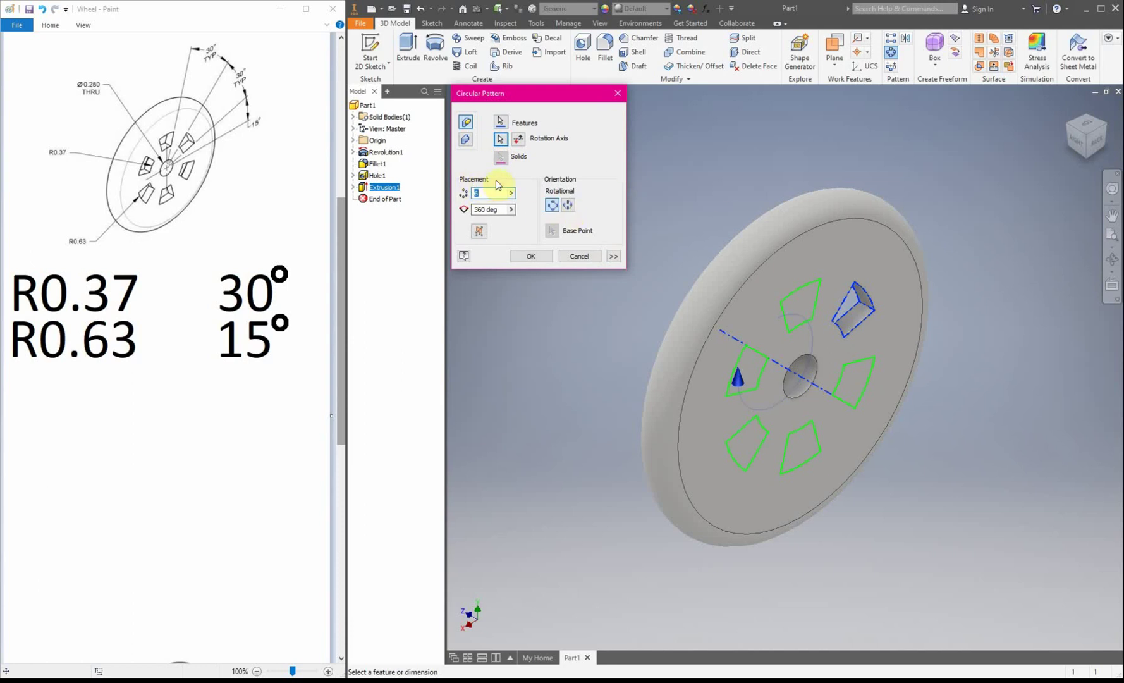
{"action": "left_click", "coordinate": [533, 256]}
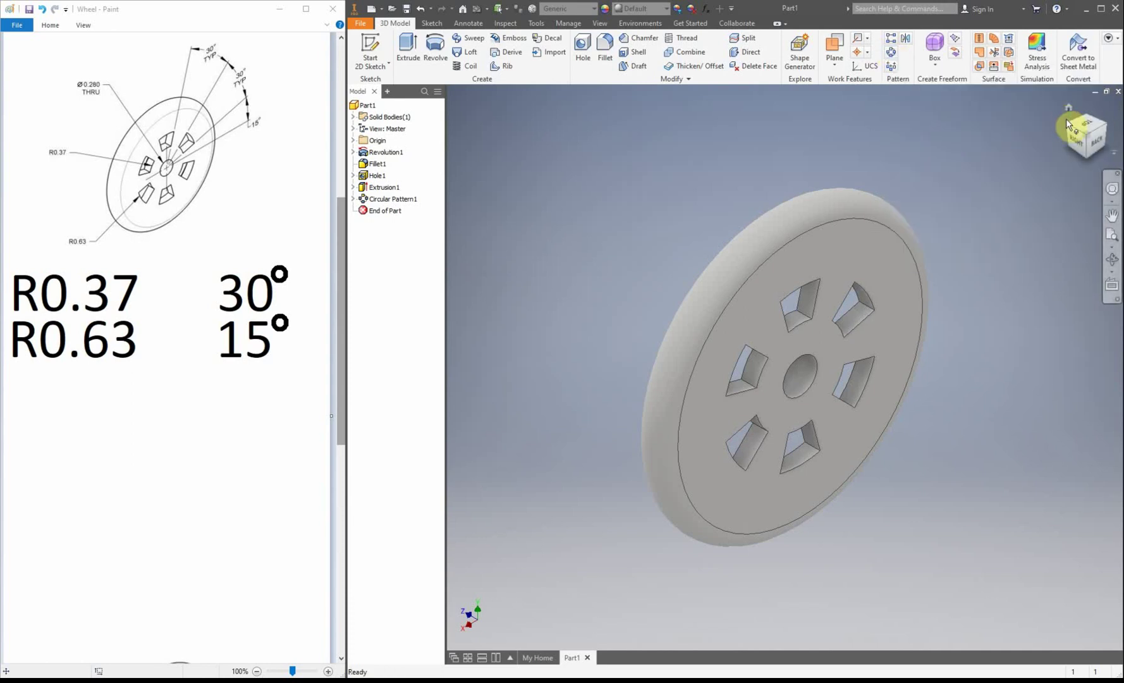
Step: Start a sketch on the recessed web face between the spoke openings on the wheel's front, and slice the graphics
{"action": "left_click", "coordinate": [1066, 106]}
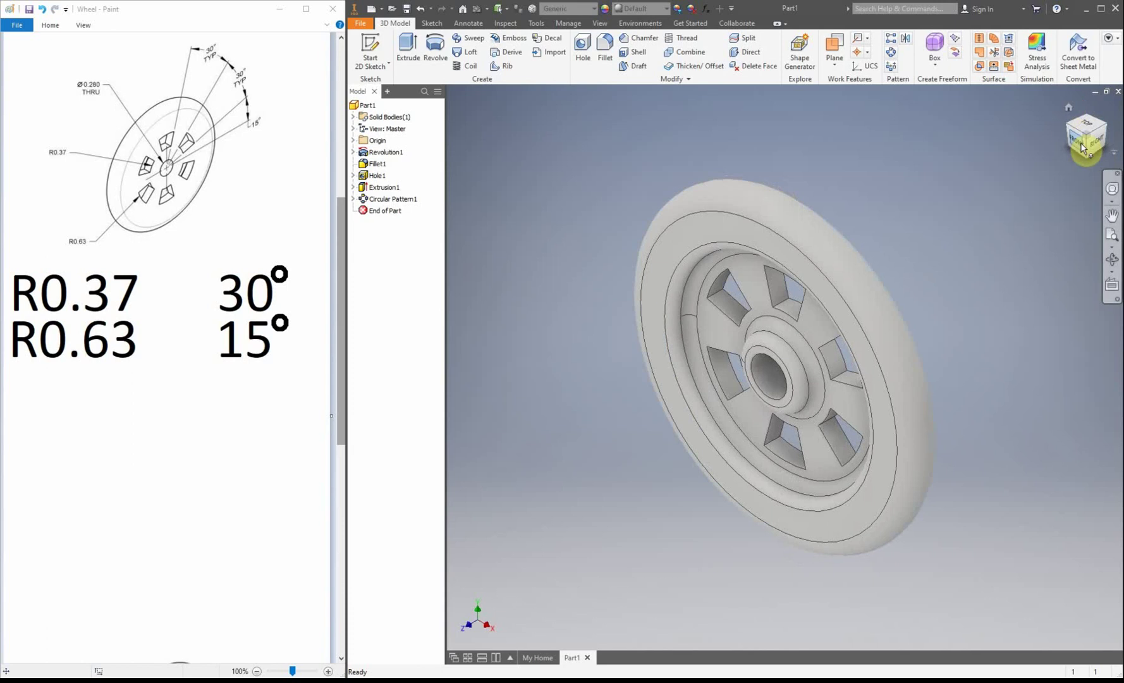
{"action": "left_click", "coordinate": [1081, 142]}
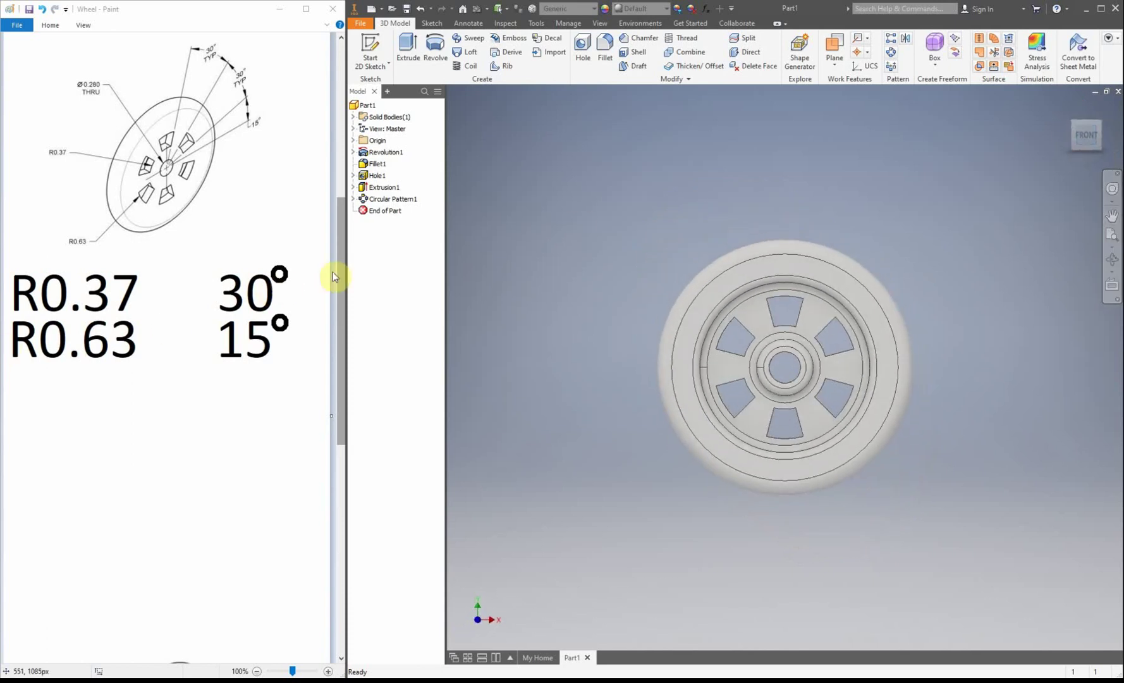
{"action": "left_click_drag", "start_coordinate": [337, 268], "coordinate": [342, 507]}
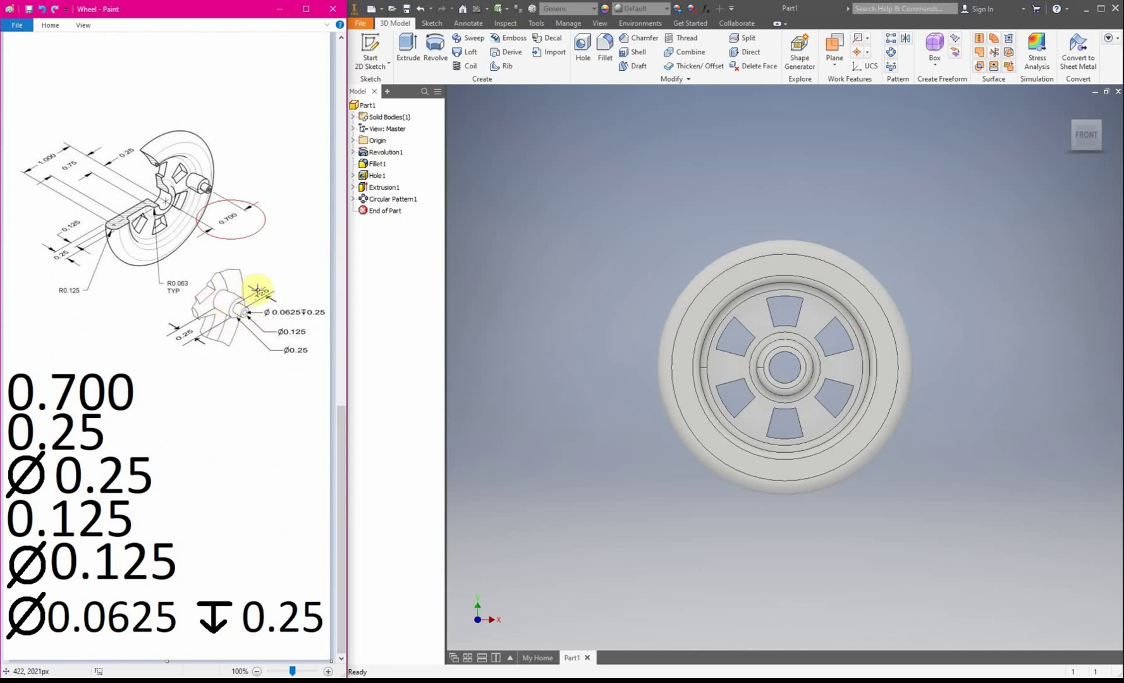
{"action": "left_click", "coordinate": [372, 46]}
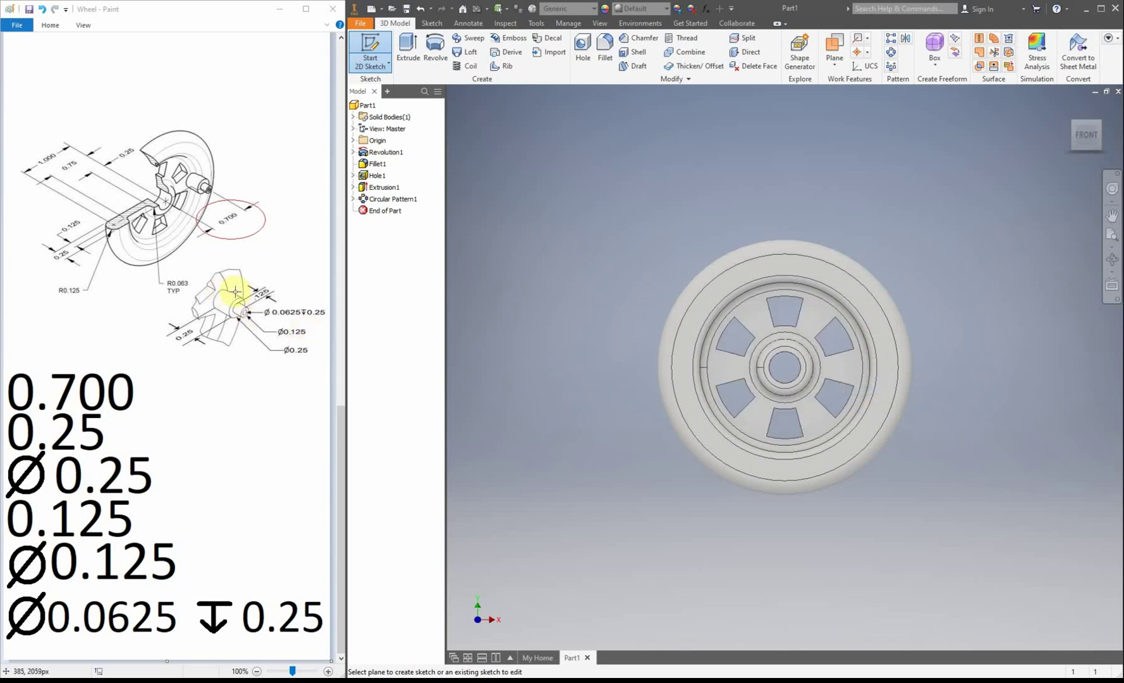
{"action": "left_click", "coordinate": [847, 361]}
{"action": "left_click", "coordinate": [794, 360]}
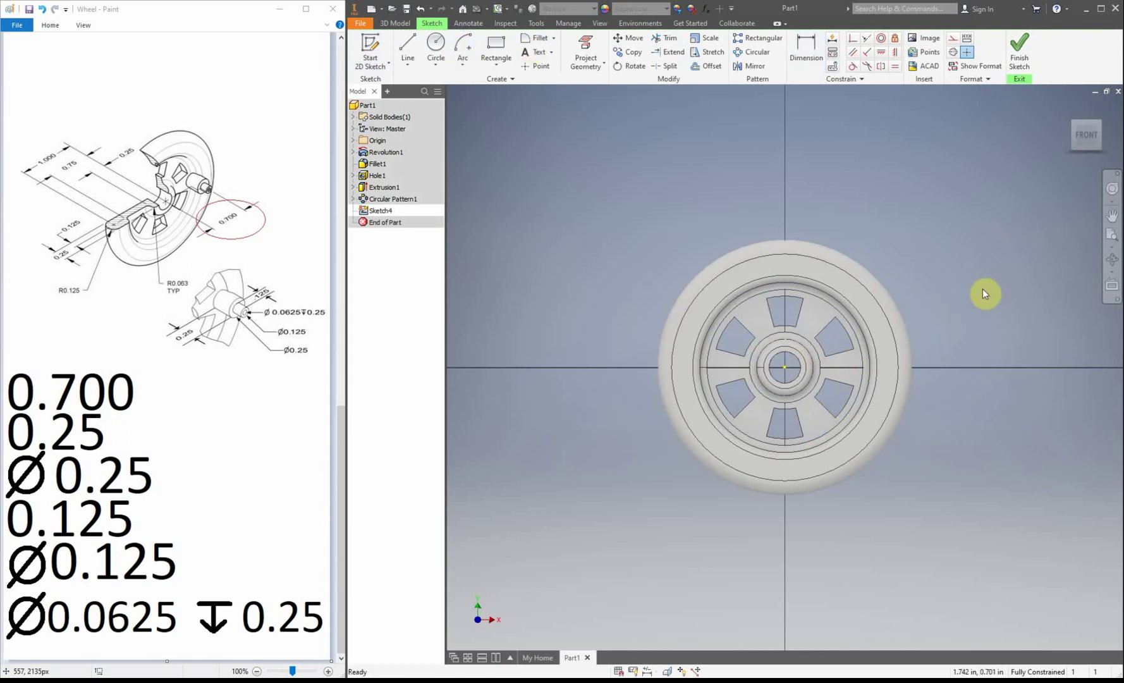
{"action": "right_click", "coordinate": [595, 261]}
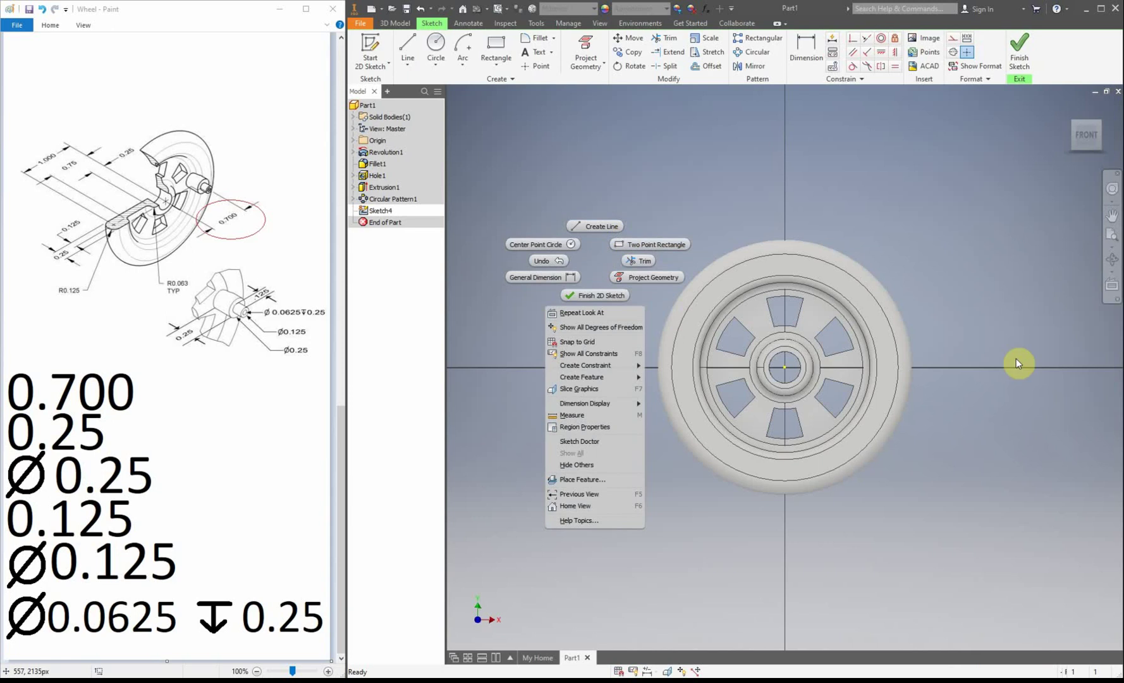
{"action": "left_click", "coordinate": [577, 390]}
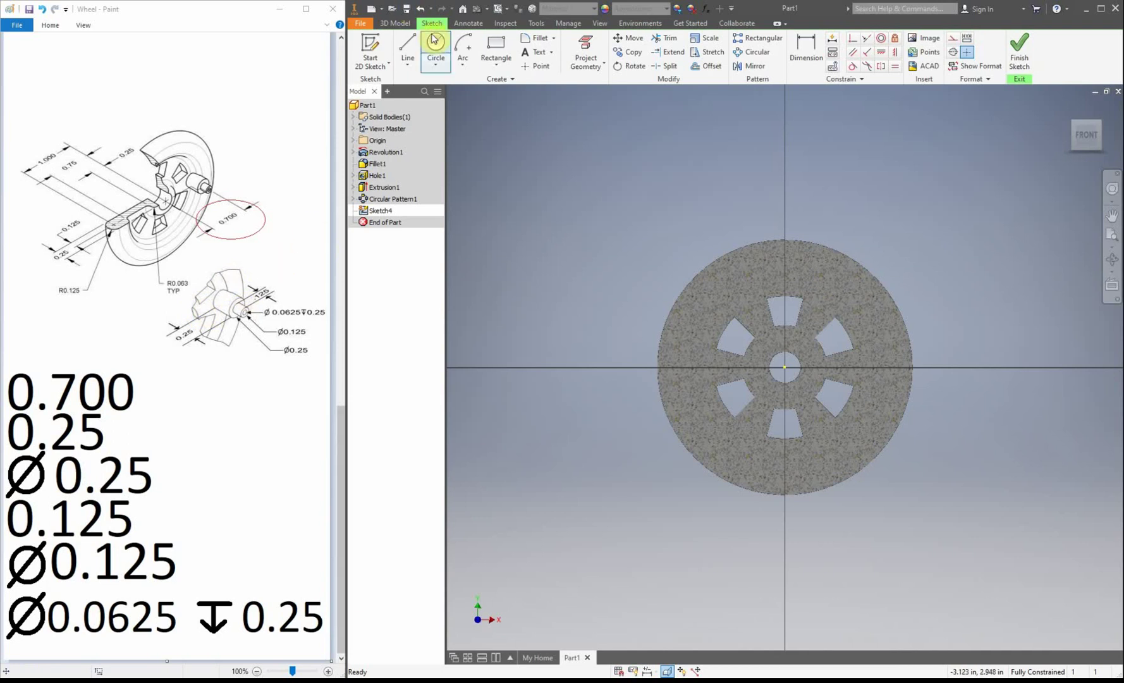
Step: Sketch a circle about 0.52 in in diameter and set its center's horizontal distance from the wheel's center to 0.700 in
{"action": "left_click", "coordinate": [436, 46]}
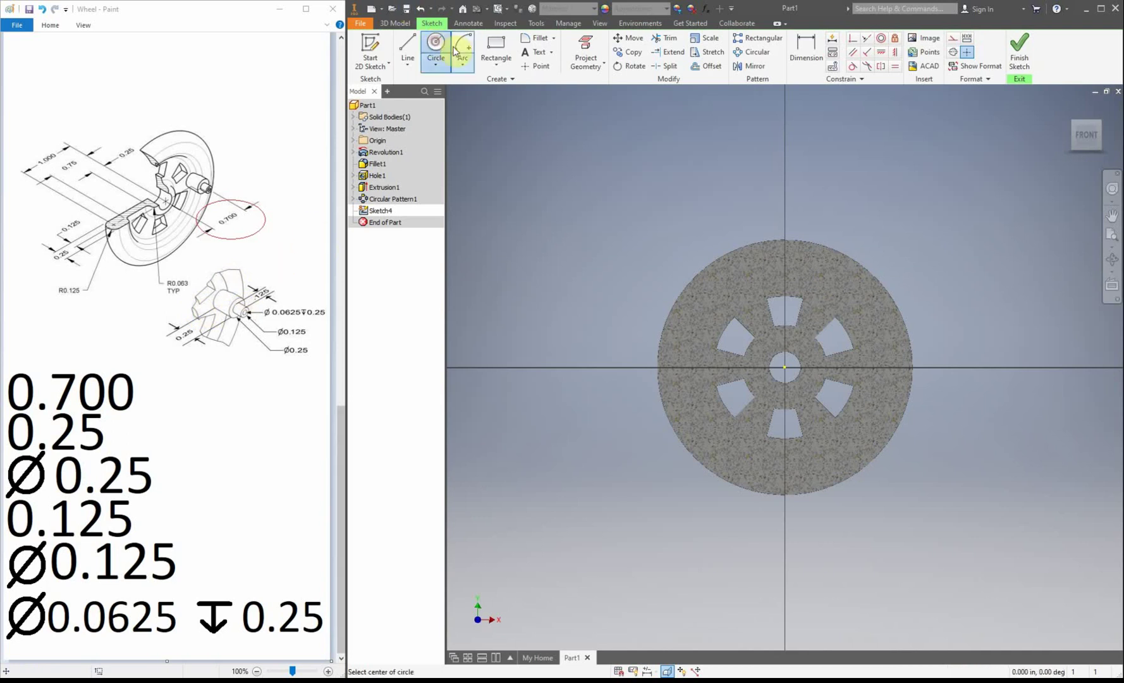
{"action": "left_click", "coordinate": [947, 304]}
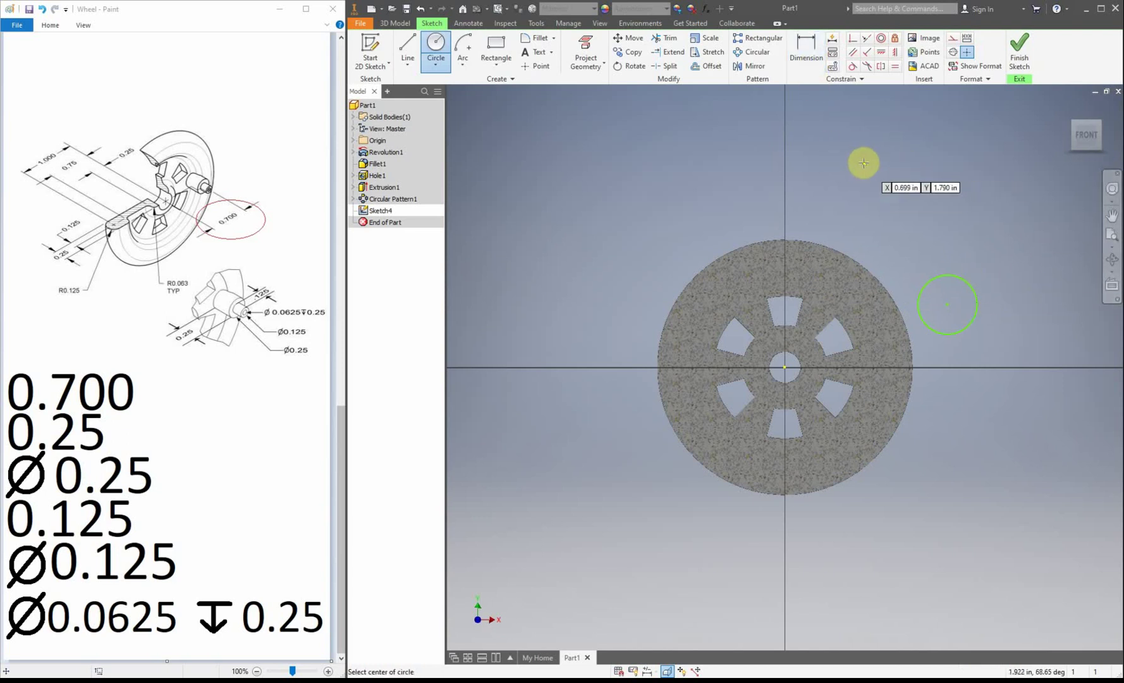
{"action": "left_click", "coordinate": [809, 59]}
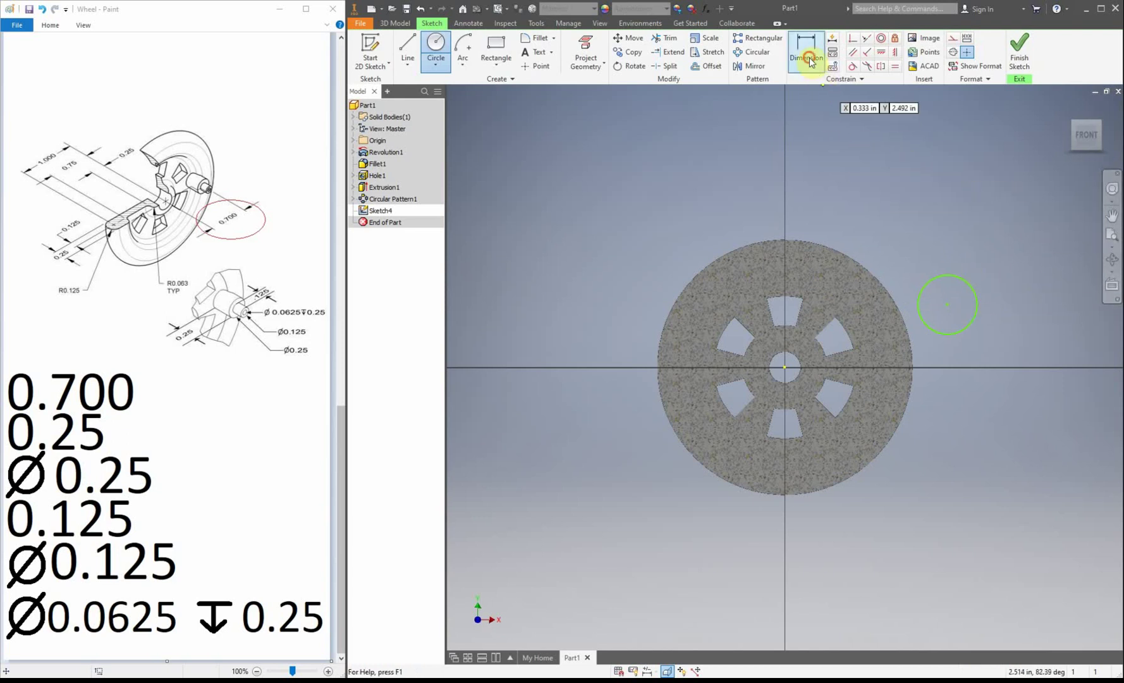
{"action": "left_click", "coordinate": [785, 371]}
{"action": "left_click", "coordinate": [947, 304]}
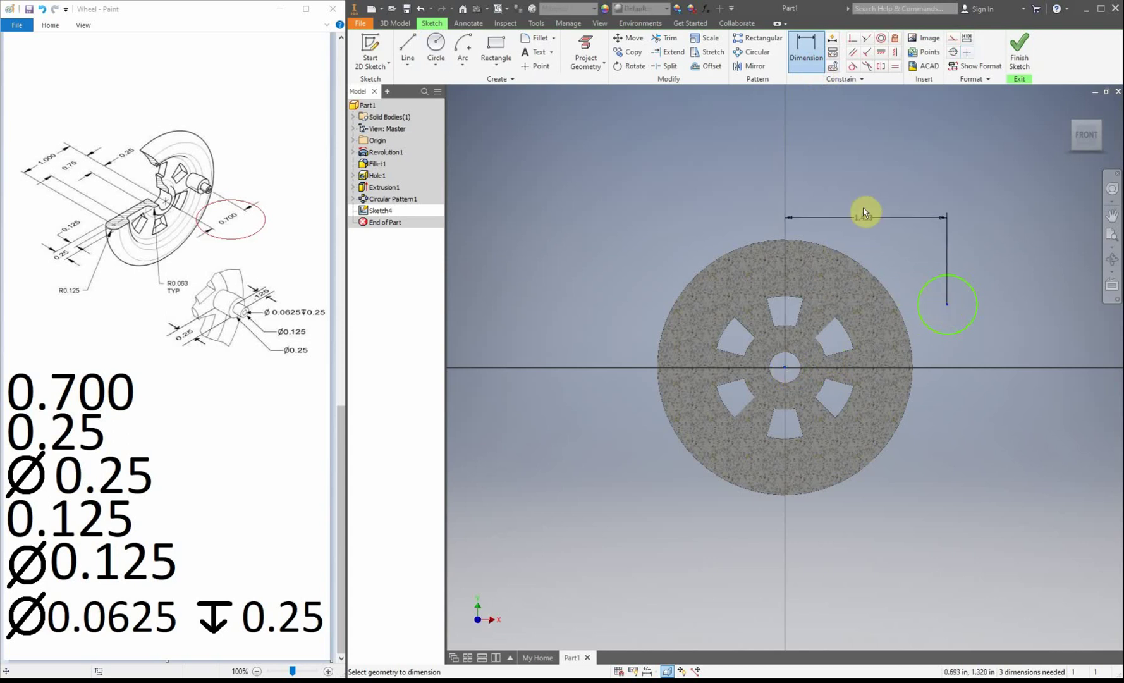
{"action": "left_click", "coordinate": [868, 190]}
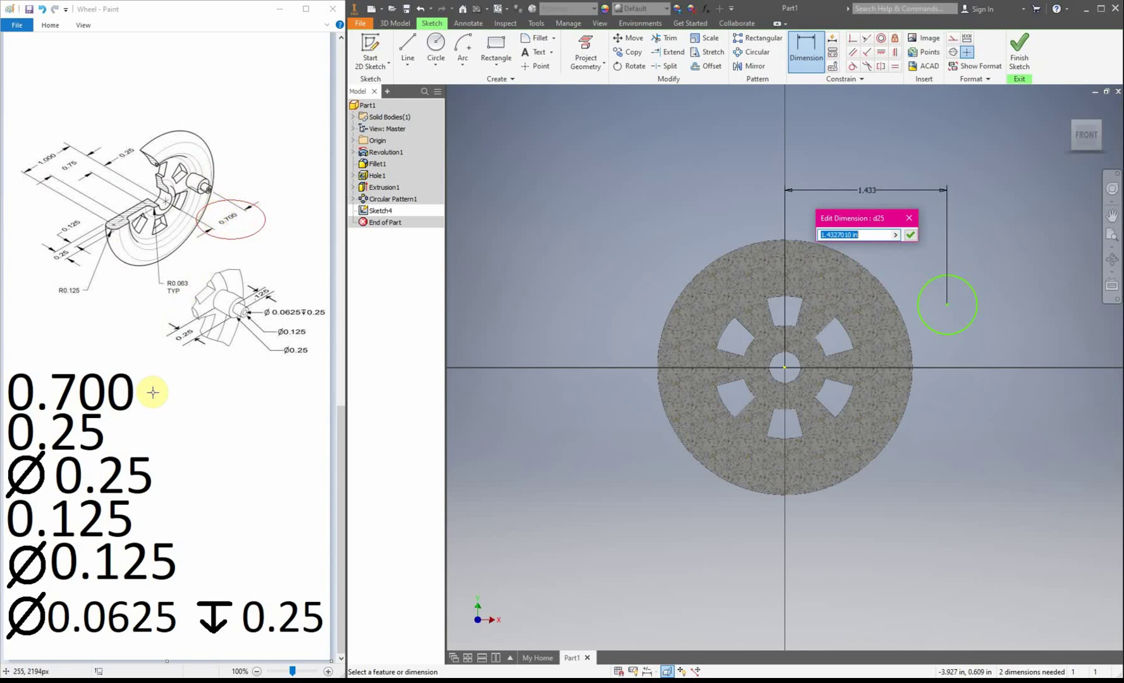
{"action": "key", "text": "Return"}
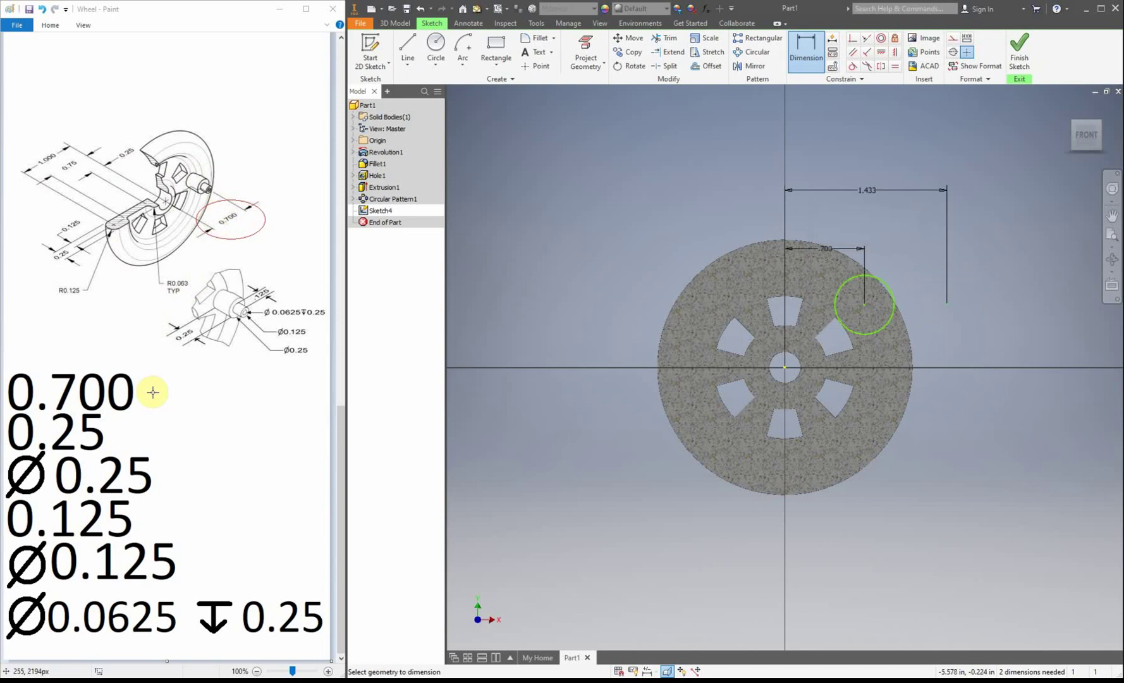
Step: Set the vertical distance between the circle's center and the wheel's center to 0
{"action": "left_click", "coordinate": [800, 371]}
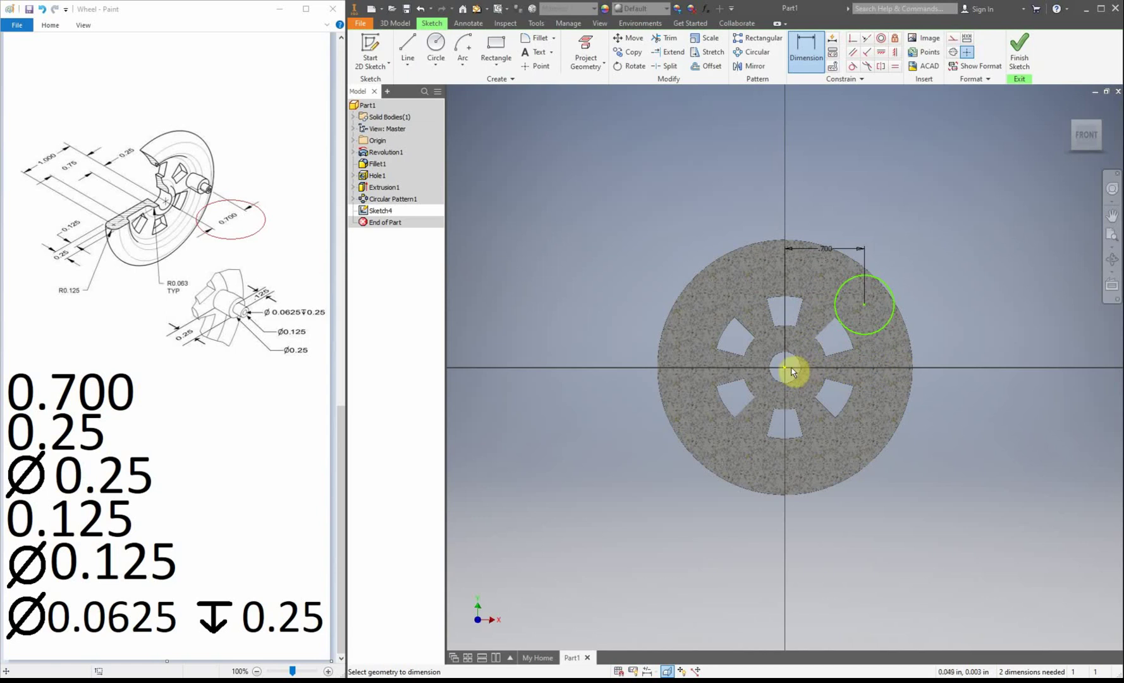
{"action": "left_click", "coordinate": [863, 305]}
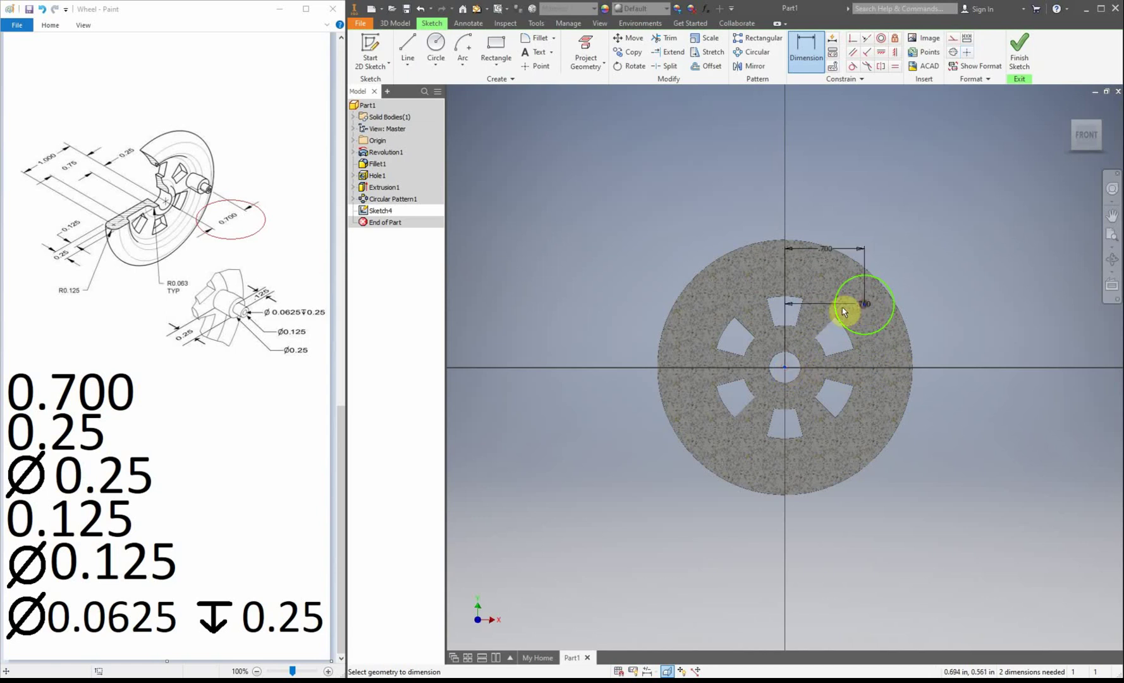
{"action": "left_click", "coordinate": [594, 335]}
{"action": "type", "text": "0.5550103"}
{"action": "key", "text": "Return"}
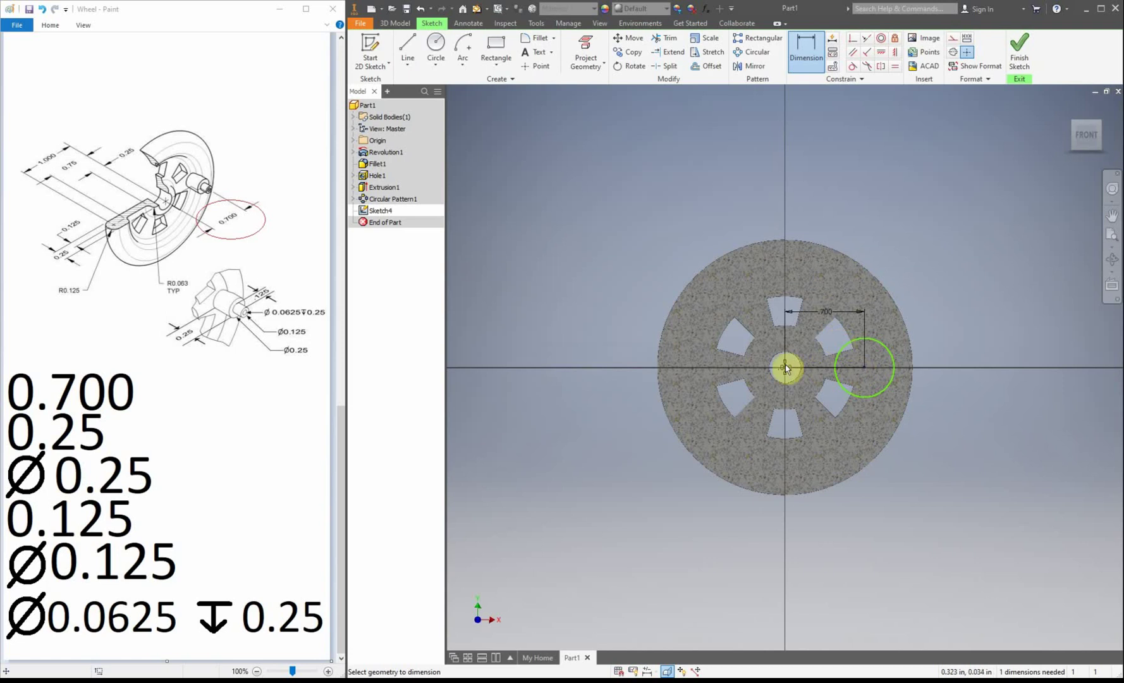
Step: Set the circle's diameter to 0.25 in and finish the sketch
{"action": "left_click", "coordinate": [888, 349]}
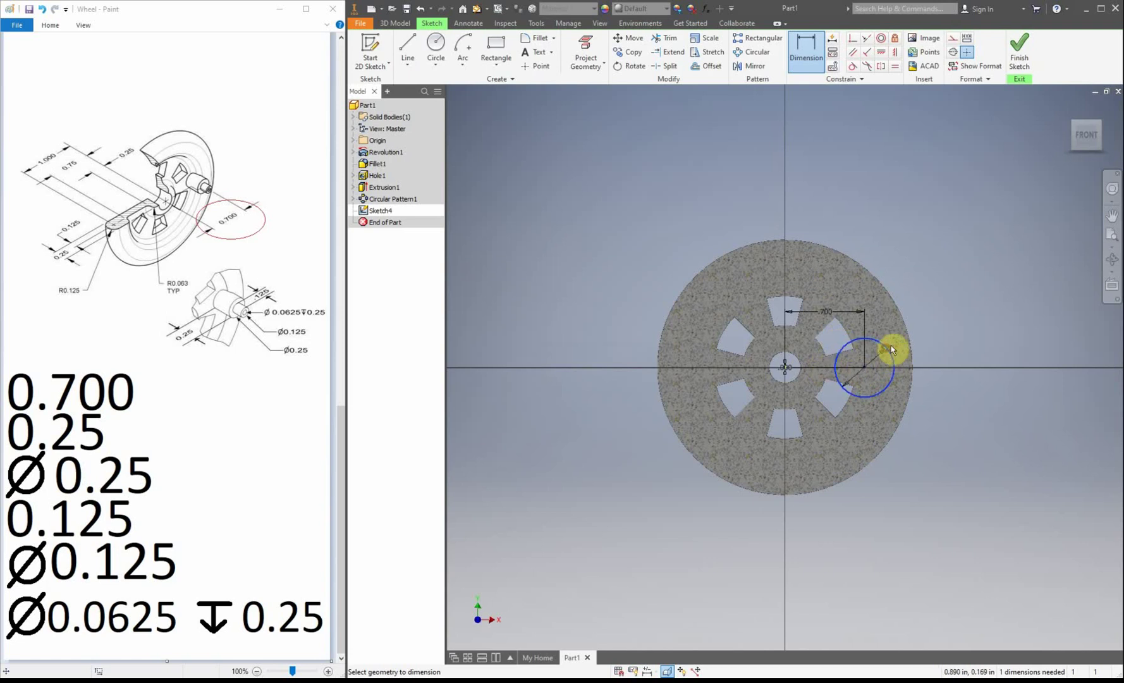
{"action": "left_click", "coordinate": [929, 306]}
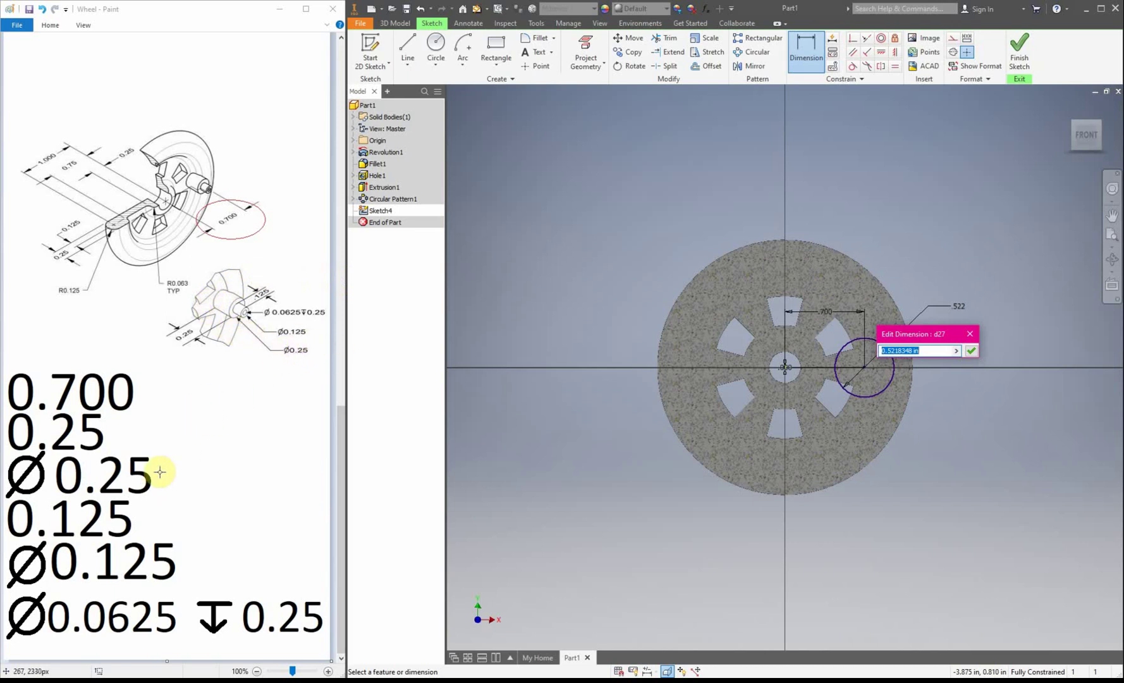
{"action": "type", "text": "0.25"}
{"action": "key", "text": "Return"}
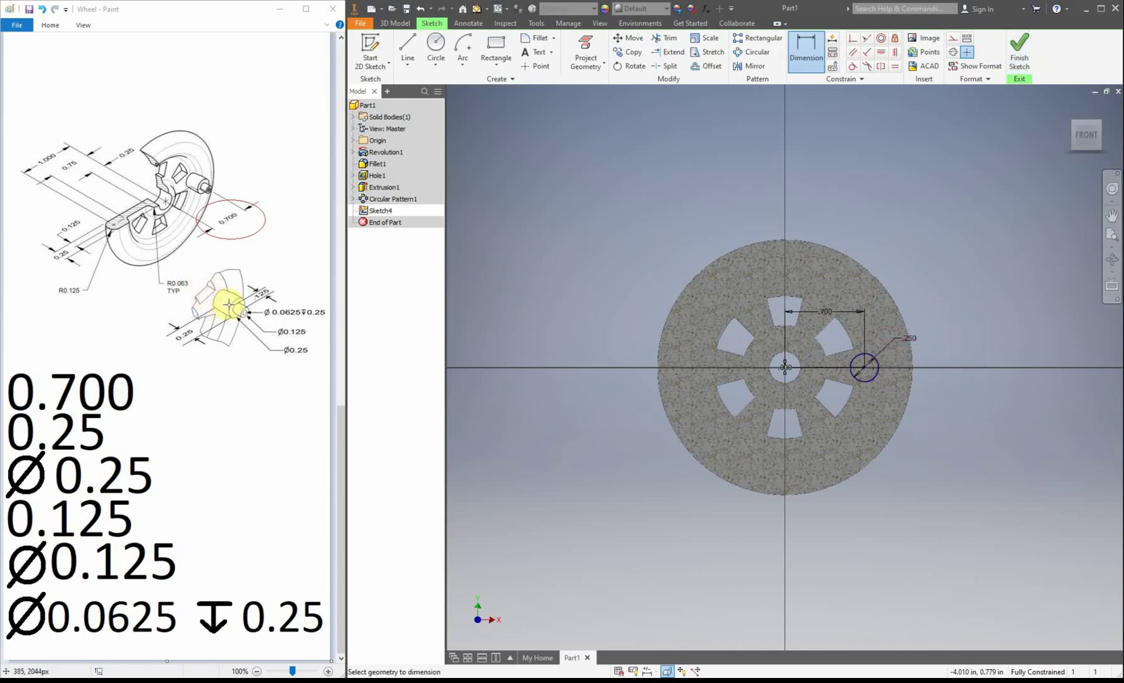
{"action": "left_click", "coordinate": [1020, 50]}
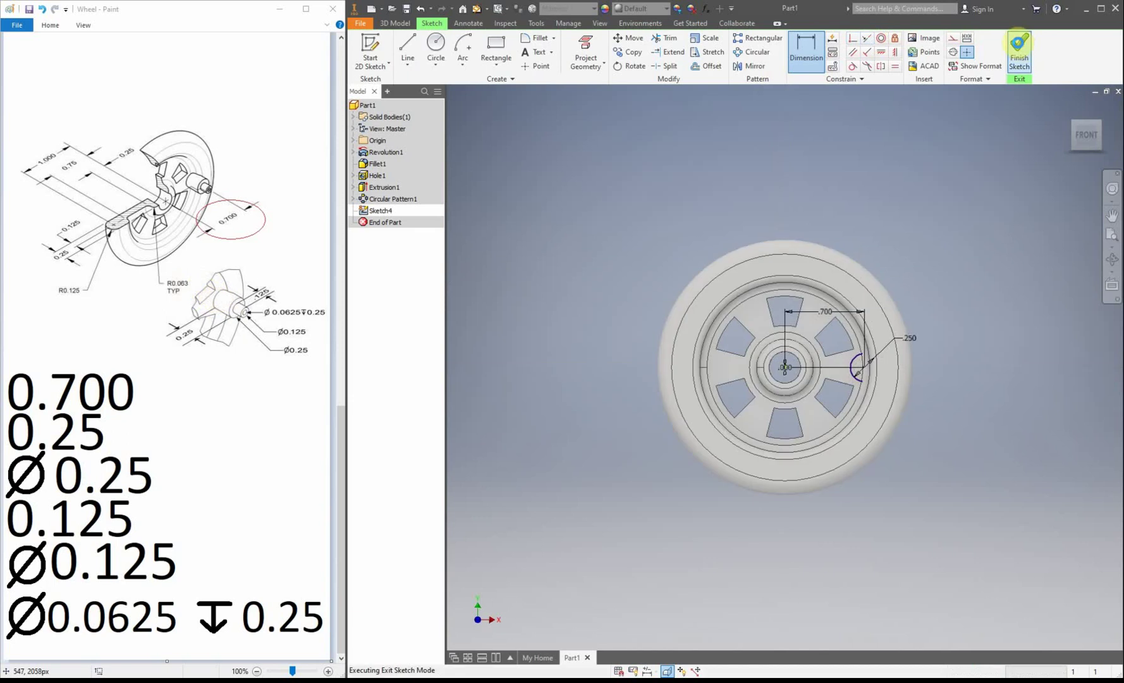
Step: Extrude the 0.25 in circle outward from the wheel's web face by 0.25 in to form the peg
{"action": "left_click", "coordinate": [408, 50]}
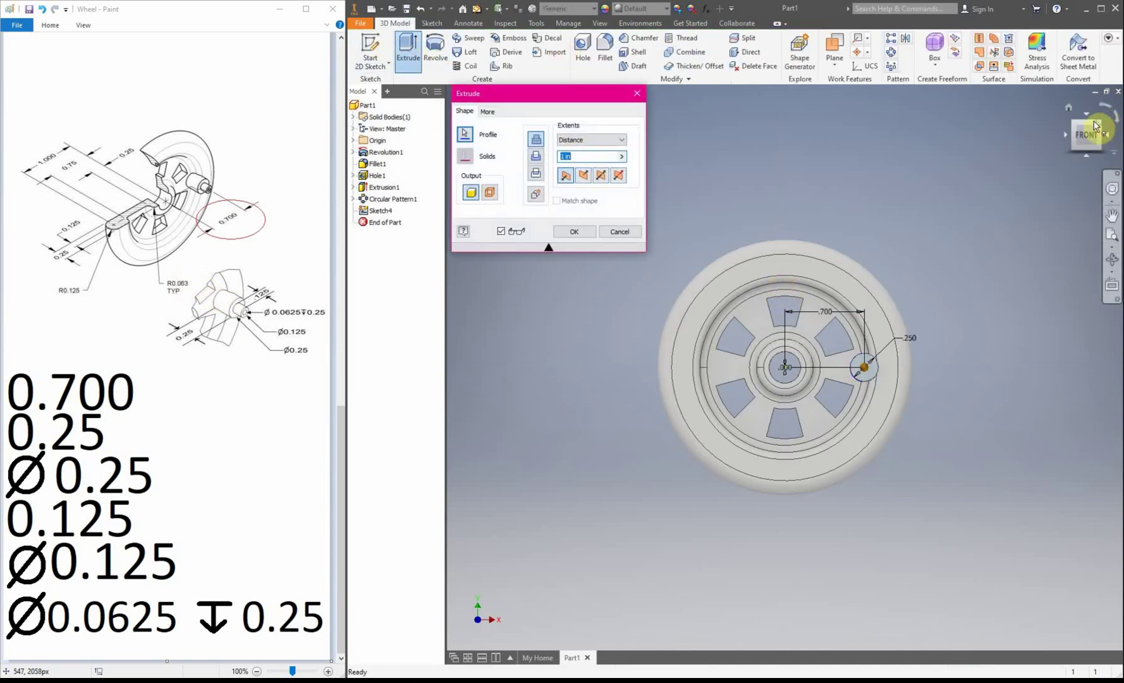
{"action": "left_click", "coordinate": [1082, 130]}
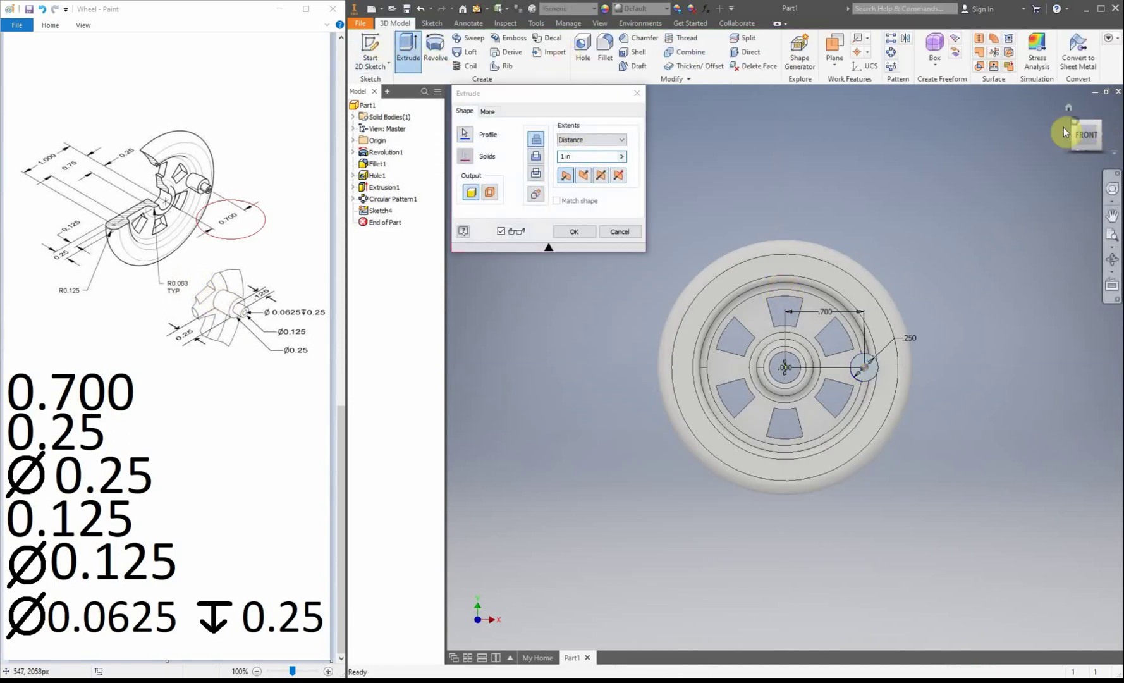
{"action": "left_click", "coordinate": [569, 156]}
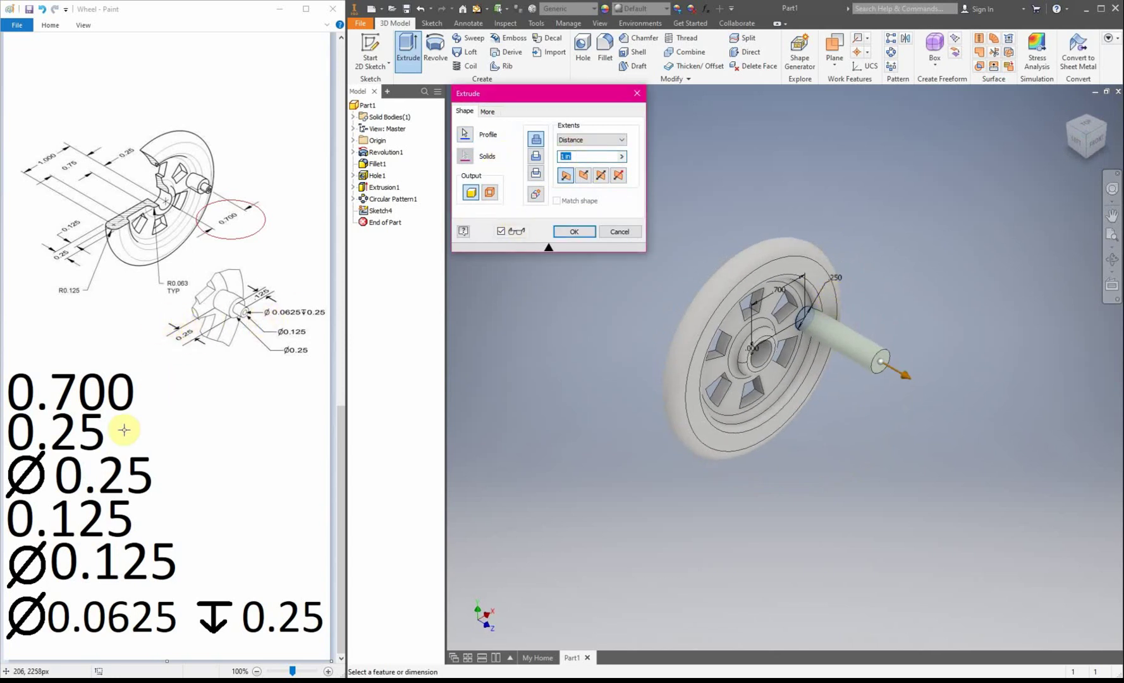
{"action": "type", "text": "0.25"}
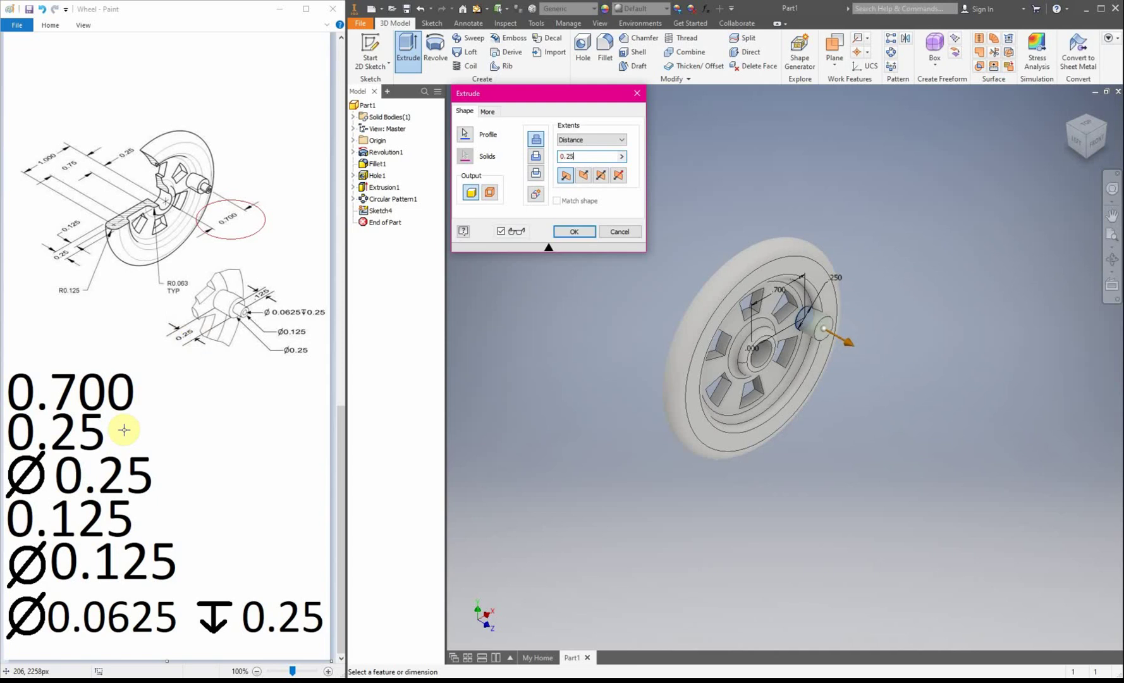
{"action": "key", "text": "Return"}
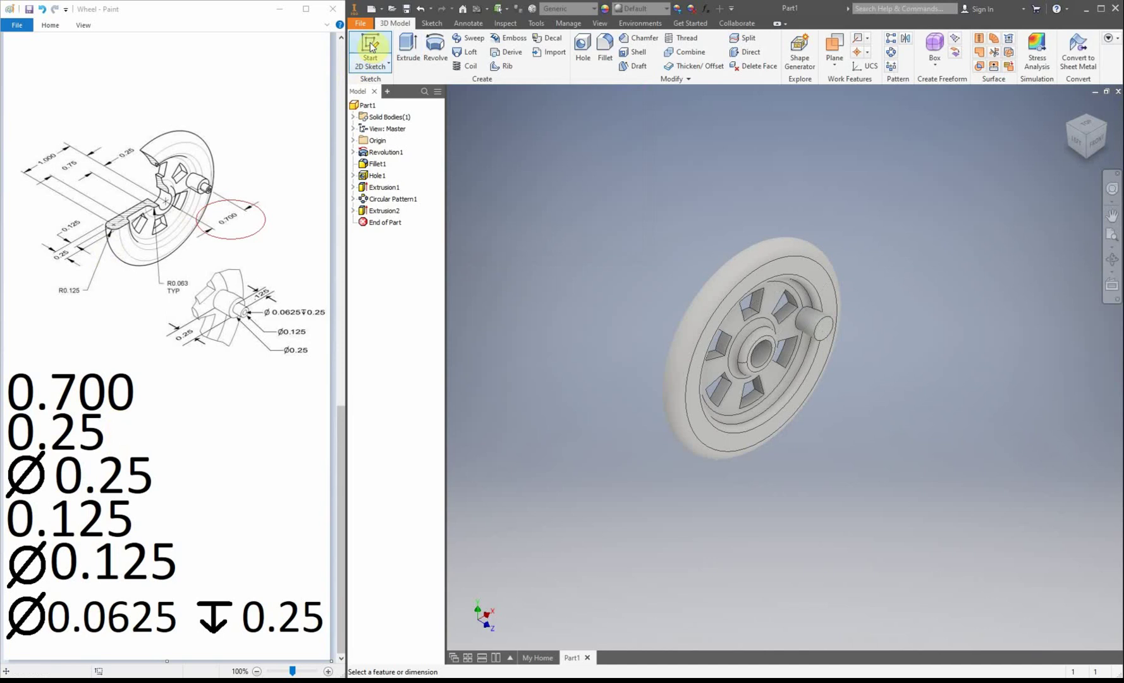
Step: Sketch a 0.125 in diameter circle on the peg's end face, concentric with its projected edge, and finish the sketch
{"action": "left_click", "coordinate": [371, 48]}
{"action": "left_click", "coordinate": [826, 327]}
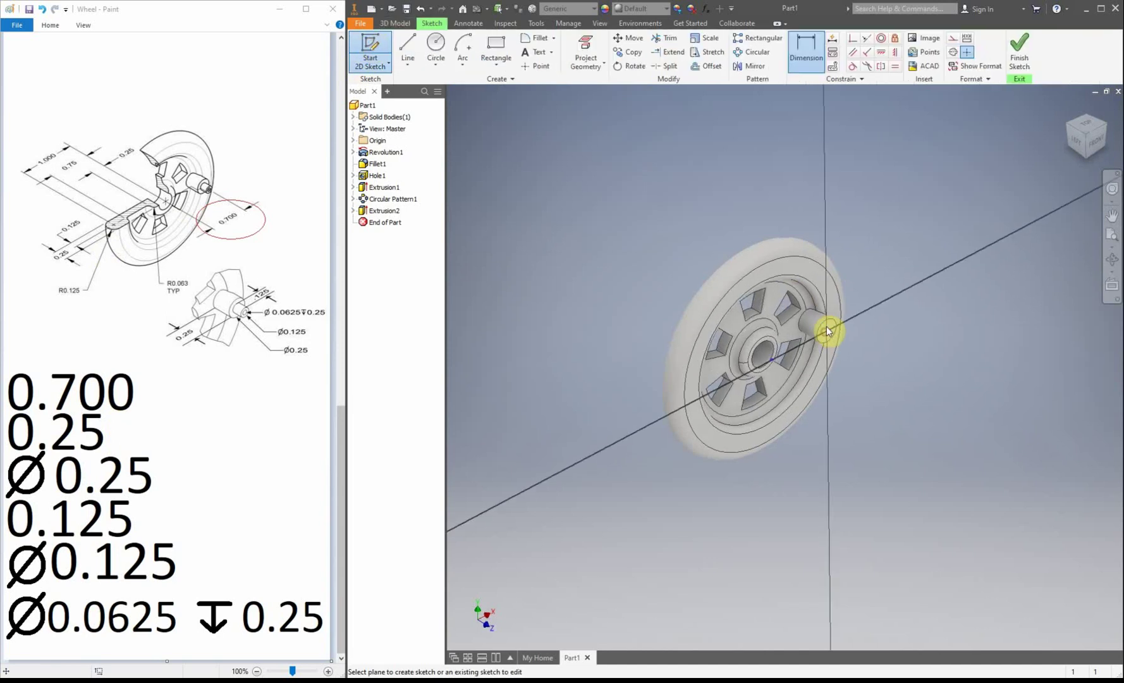
{"action": "left_click", "coordinate": [587, 43]}
{"action": "left_click", "coordinate": [867, 364]}
{"action": "left_click", "coordinate": [436, 44]}
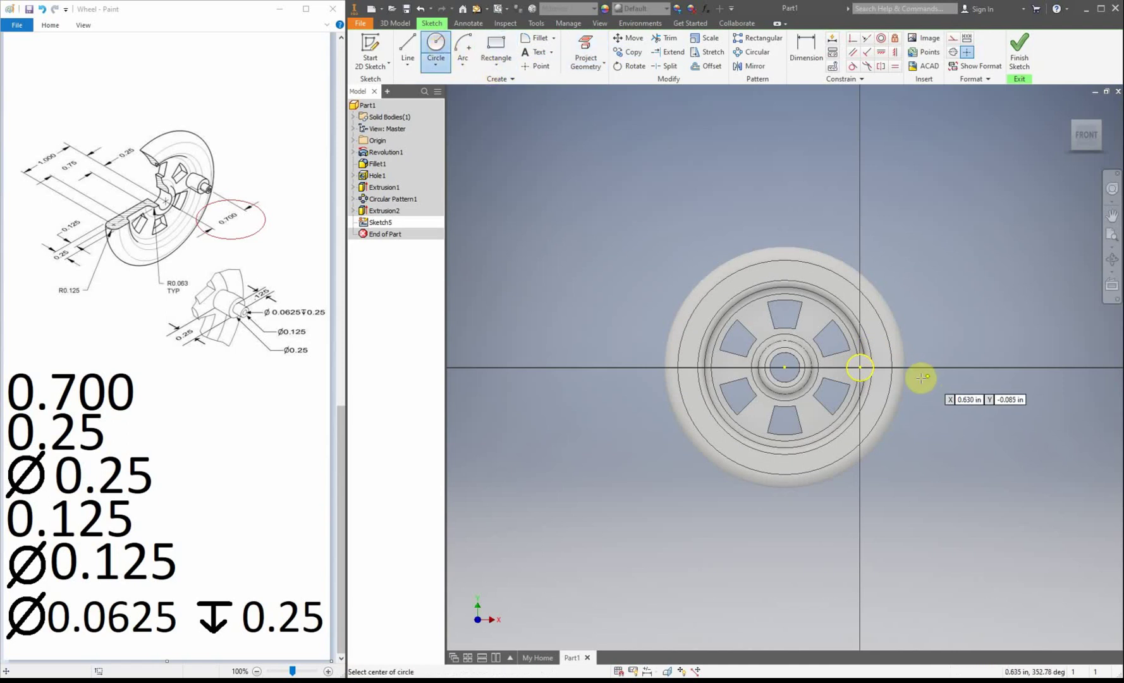
{"action": "left_click", "coordinate": [860, 368]}
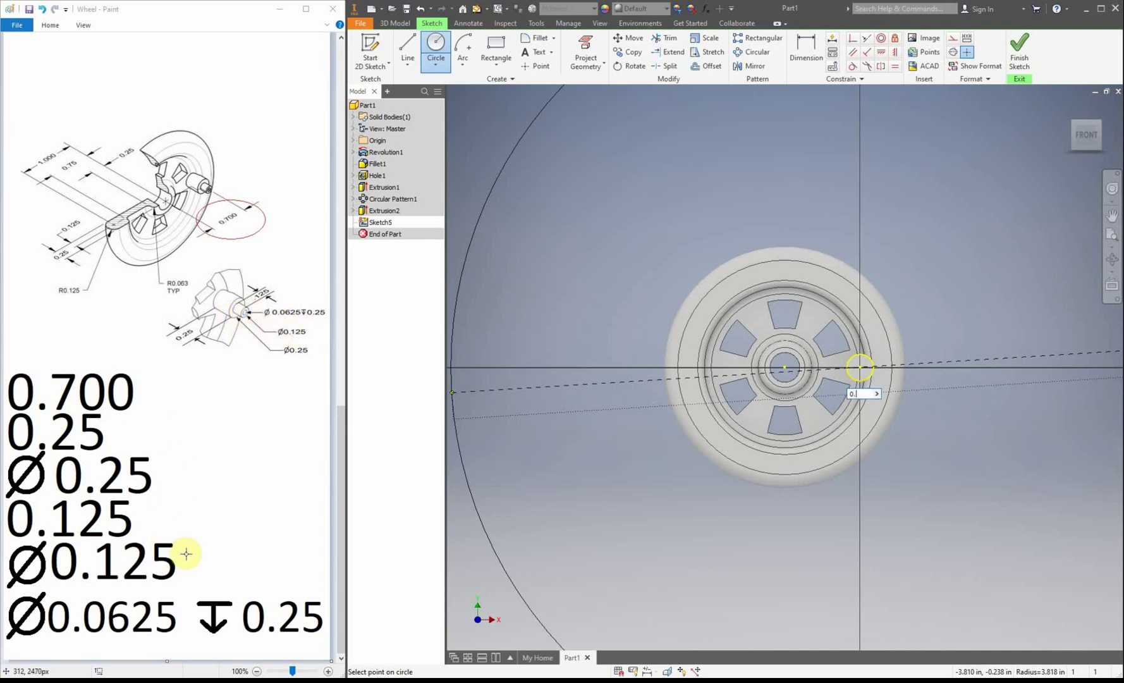
{"action": "key", "text": "Return"}
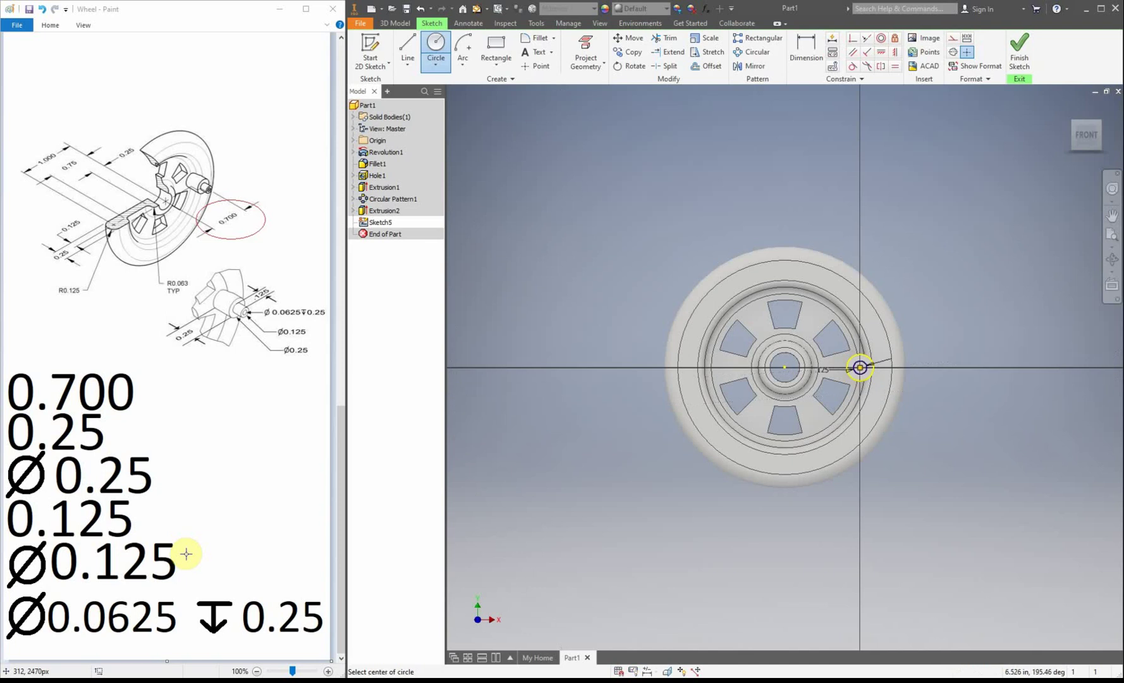
{"action": "left_click", "coordinate": [1019, 50]}
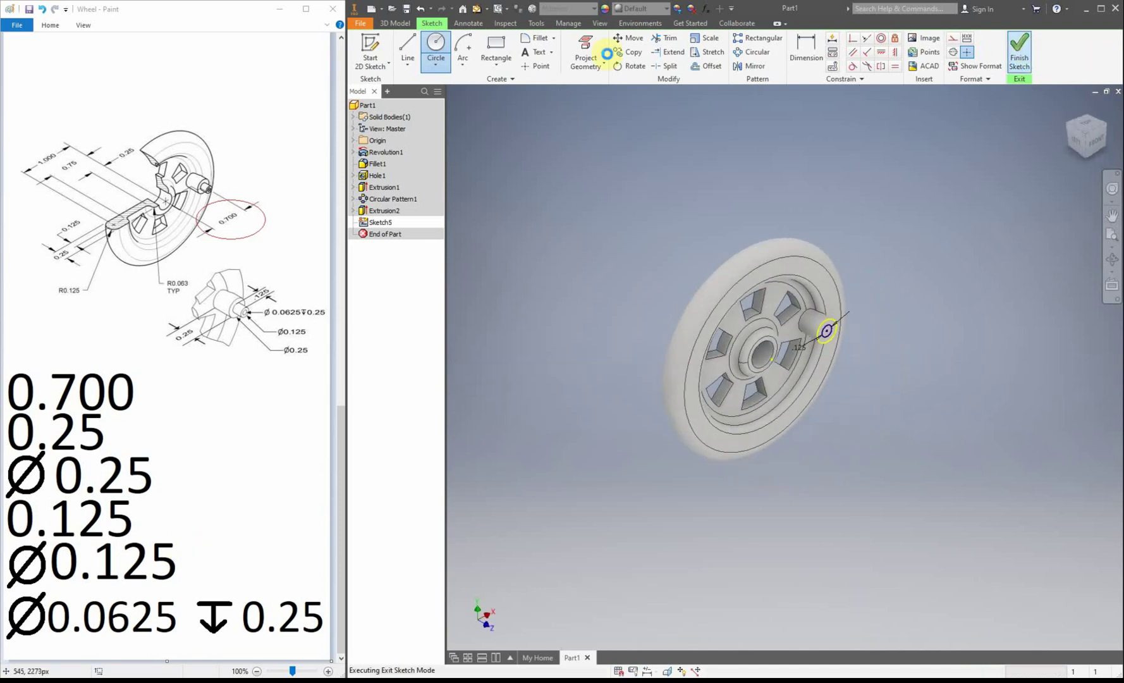
Step: Extrude the 0.125 in circle outward from the peg's end face by 0.125 in
{"action": "left_click", "coordinate": [408, 47]}
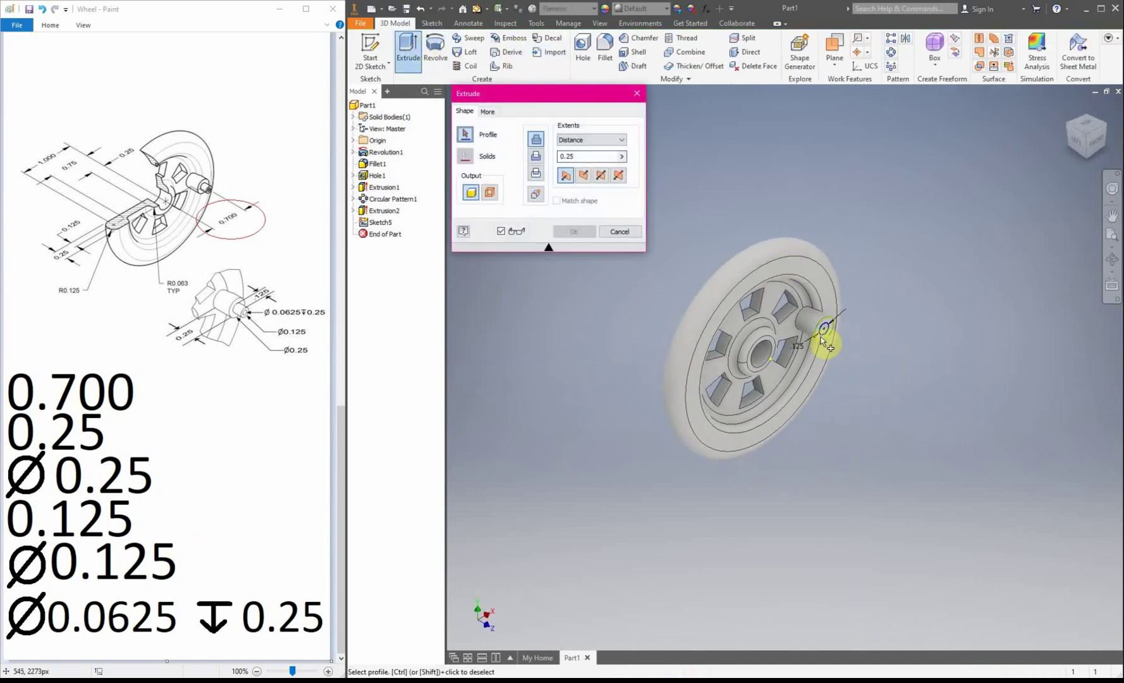
{"action": "scroll", "coordinate": [820, 335], "scroll_direction": "up", "scroll_amount": 4}
{"action": "left_click", "coordinate": [817, 320]}
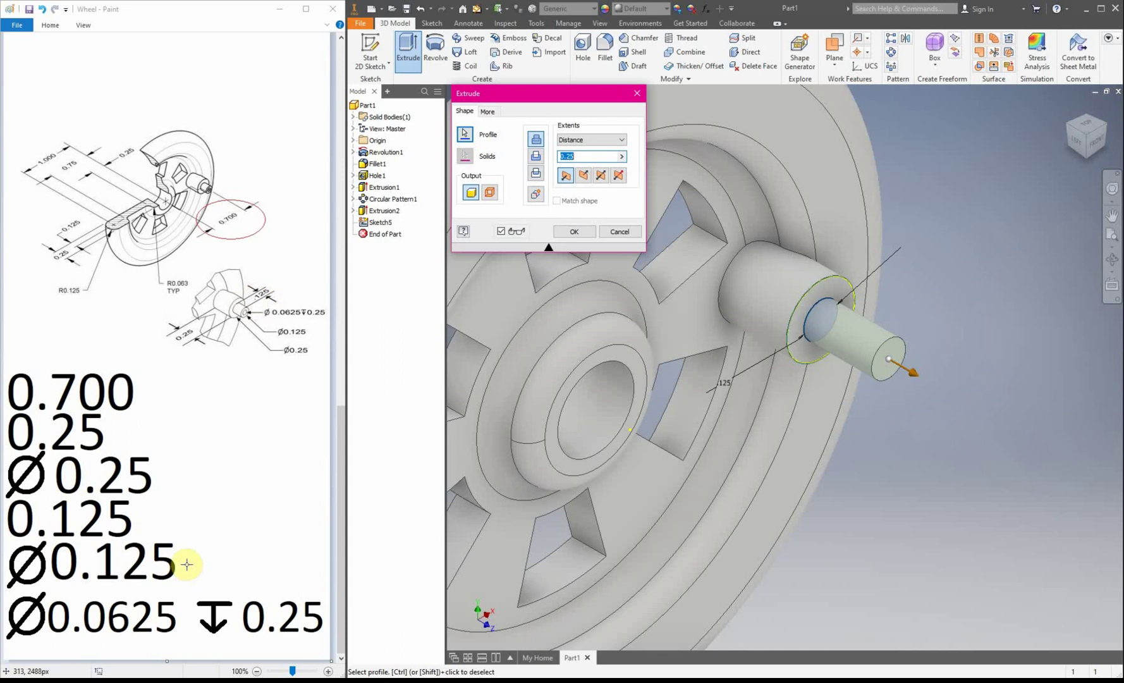
{"action": "type", "text": "0.125"}
{"action": "key", "text": "Return"}
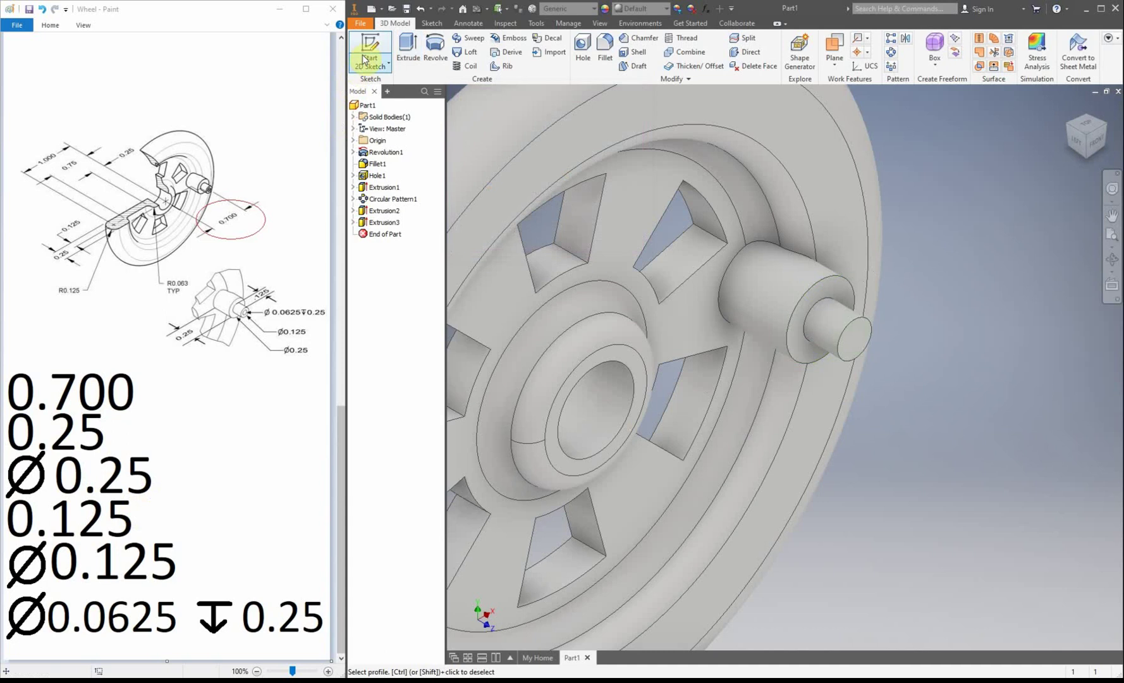
Step: Sketch a point at the center of the small peg tip's end face, using its projected edge, and finish the sketch
{"action": "left_click", "coordinate": [370, 51]}
{"action": "left_click", "coordinate": [854, 345]}
{"action": "left_click", "coordinate": [587, 45]}
{"action": "left_click", "coordinate": [1045, 365]}
{"action": "left_click", "coordinate": [541, 66]}
{"action": "left_click", "coordinate": [1054, 368]}
{"action": "left_click", "coordinate": [1020, 51]}
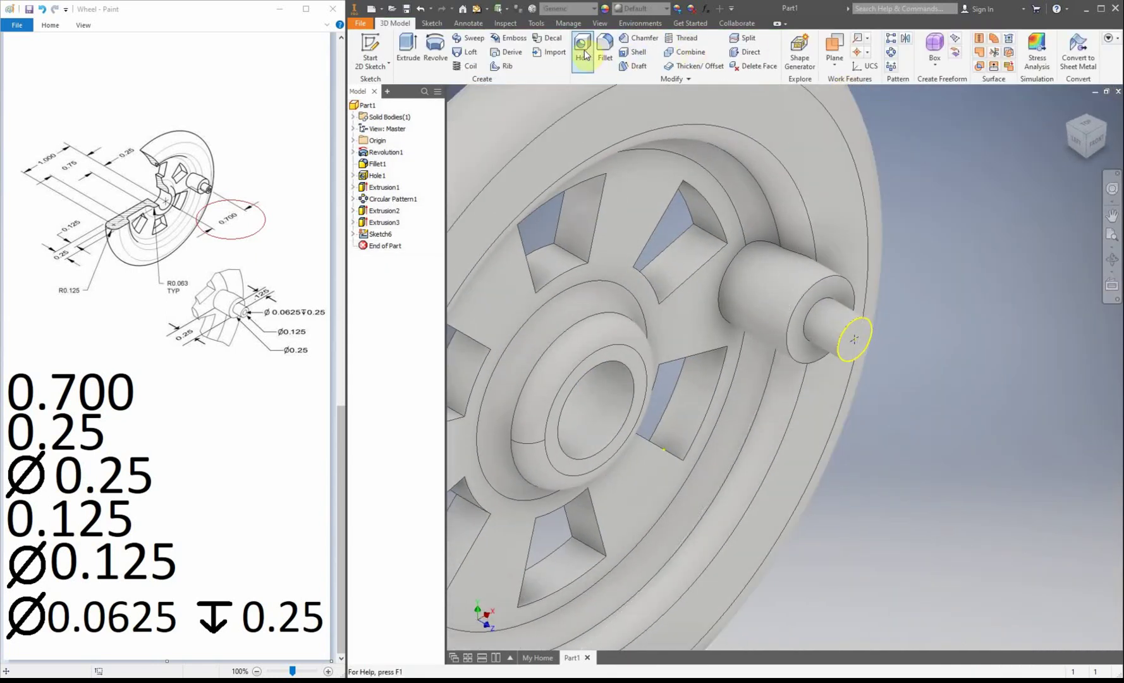
Step: Create a simple hole at the peg tip's center point with Distance termination, 0.25 in depth and 0.0625 in diameter
{"action": "left_click", "coordinate": [584, 51]}
{"action": "left_click_drag", "start_coordinate": [468, 120], "coordinate": [576, 141]}
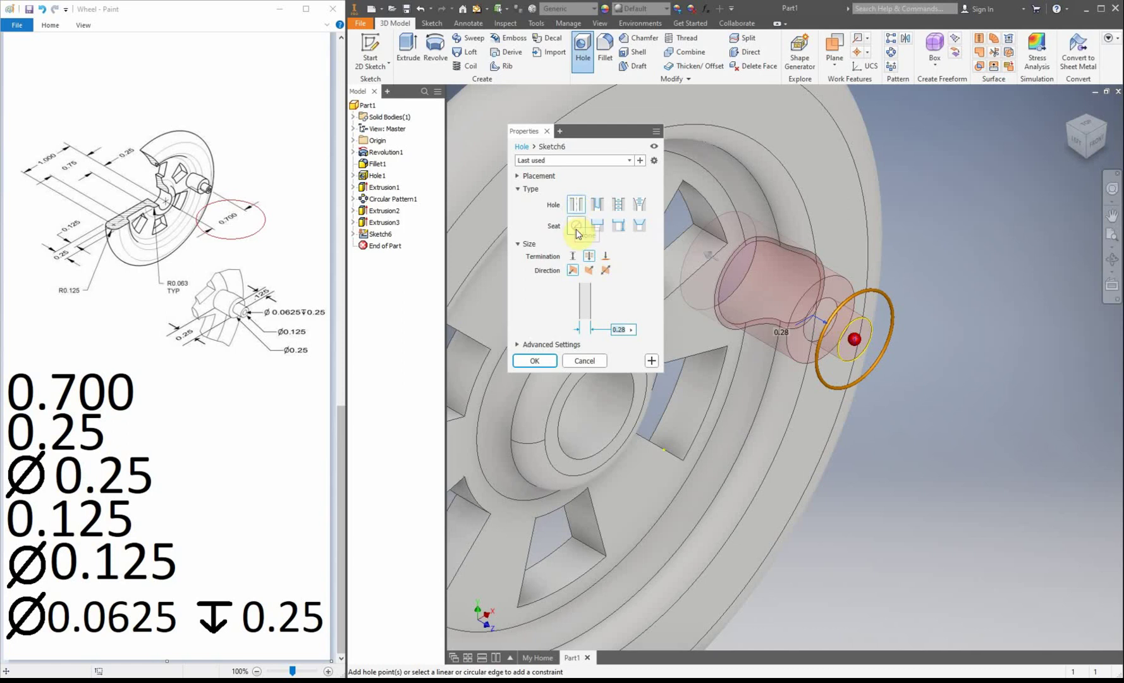
{"action": "left_click", "coordinate": [572, 257]}
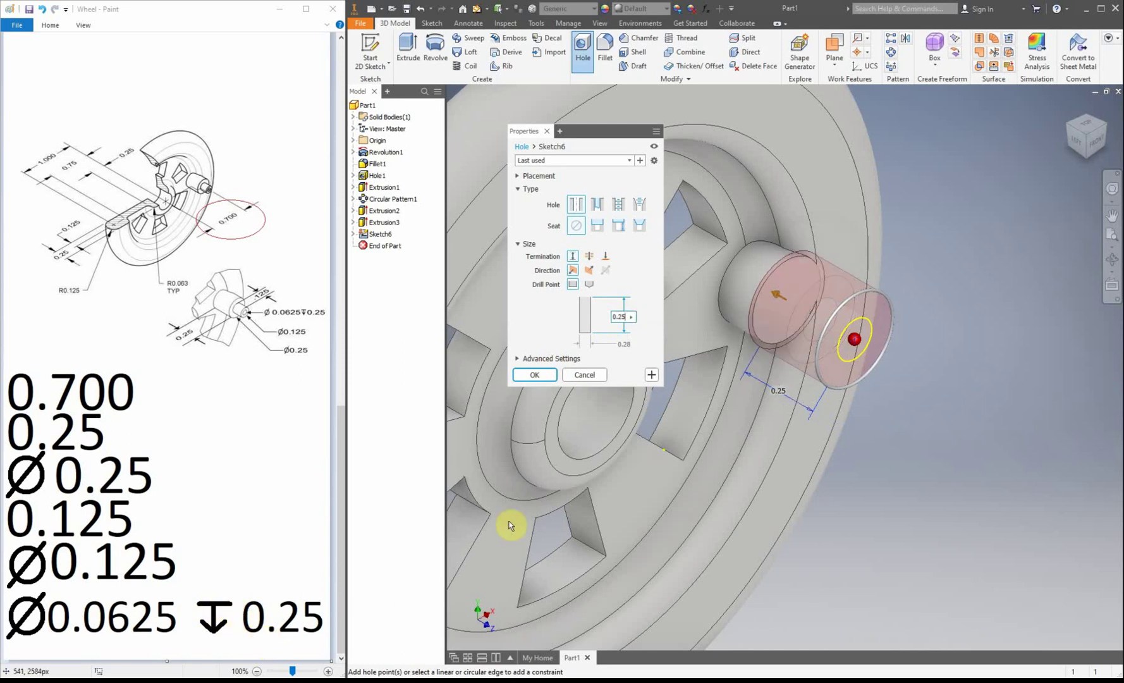
{"action": "left_click", "coordinate": [625, 344]}
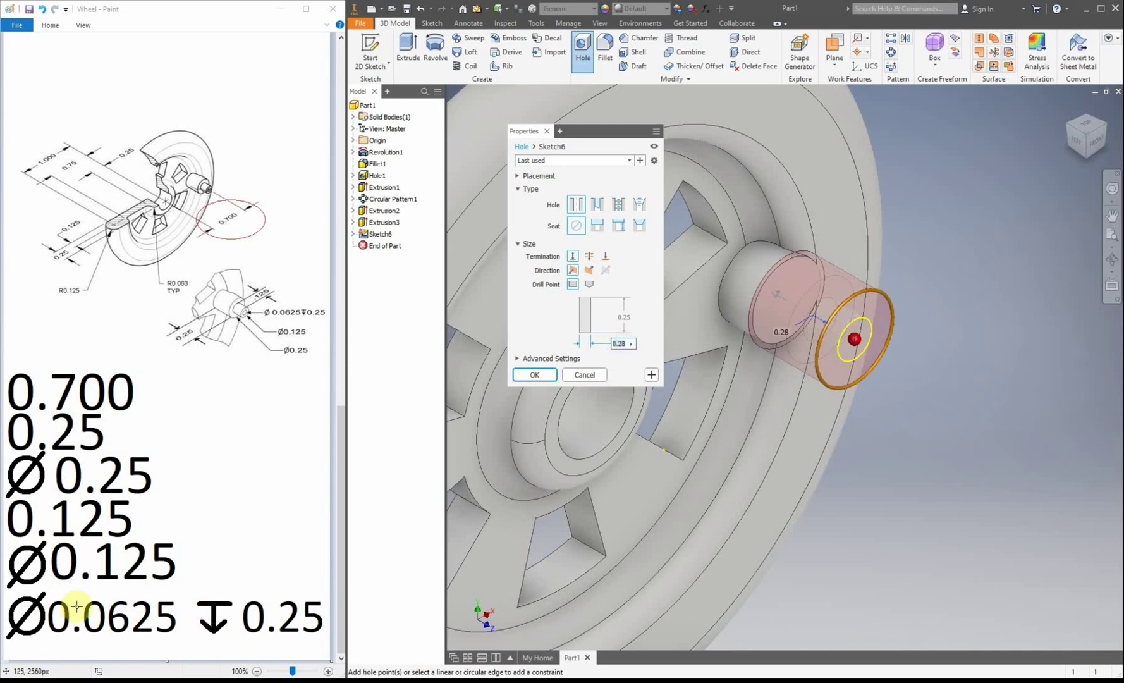
{"action": "type", "text": ".0625"}
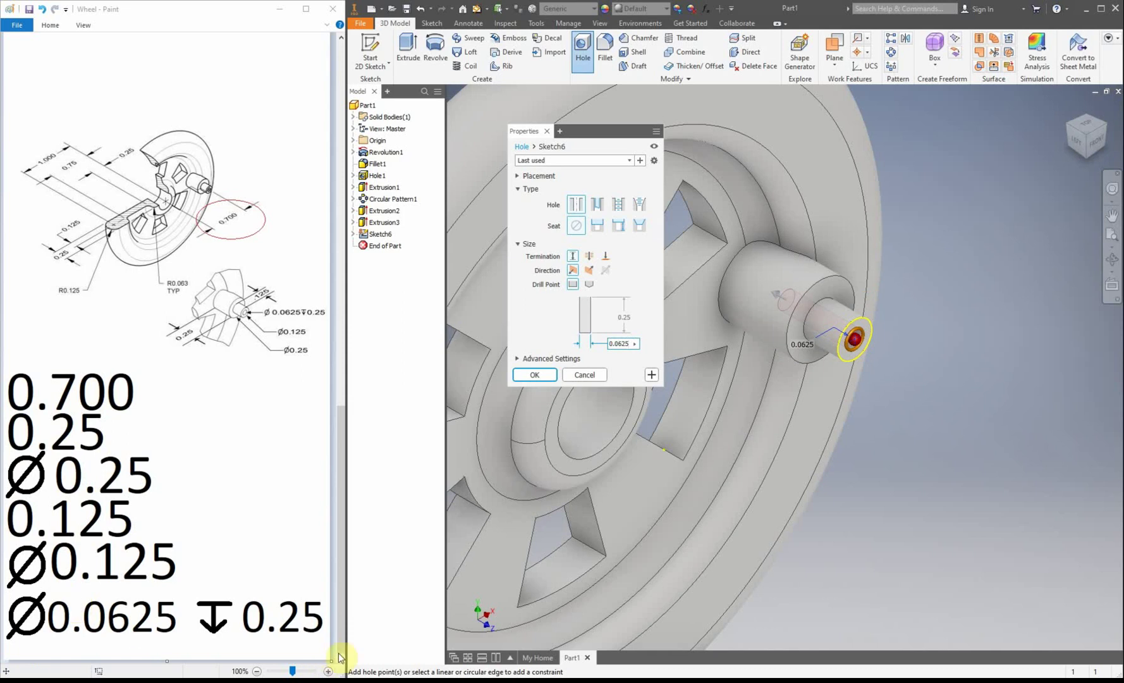
{"action": "left_click", "coordinate": [618, 342]}
{"action": "key", "text": "BackSpace"}
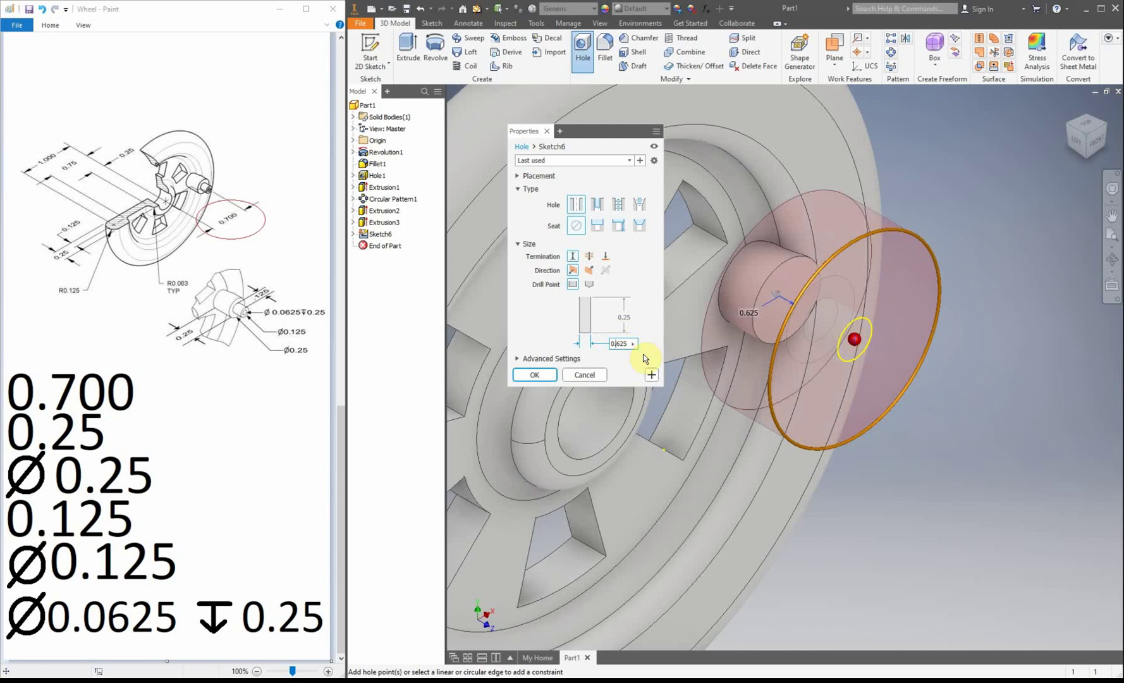
{"action": "type", "text": "0"}
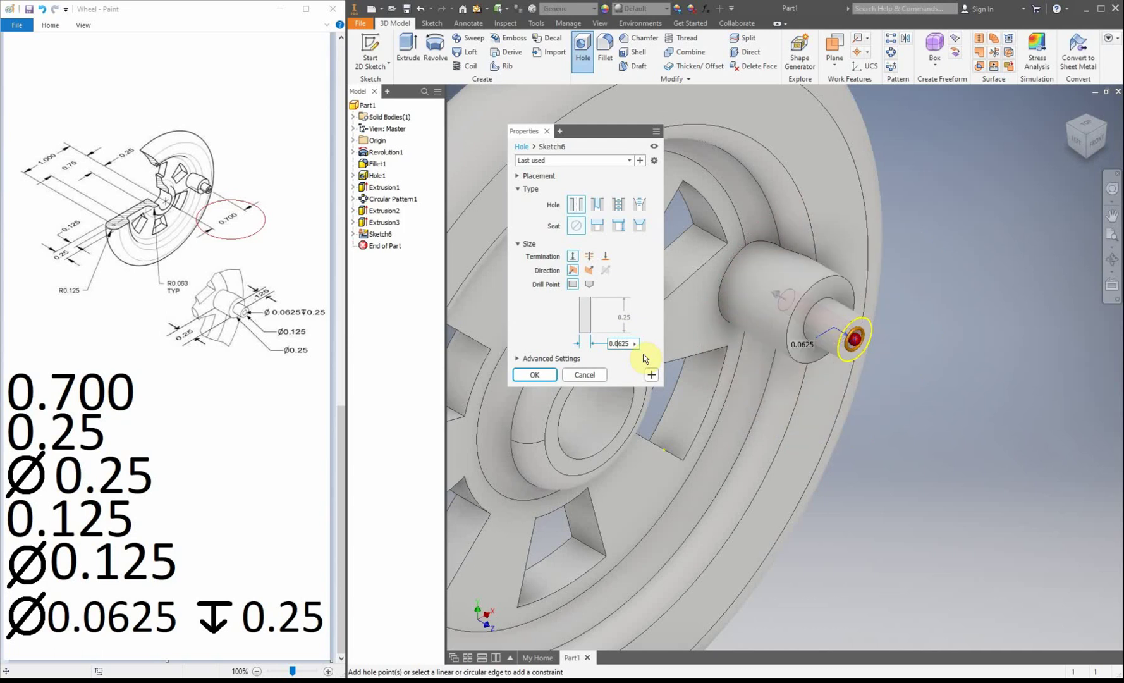
{"action": "left_click", "coordinate": [535, 375]}
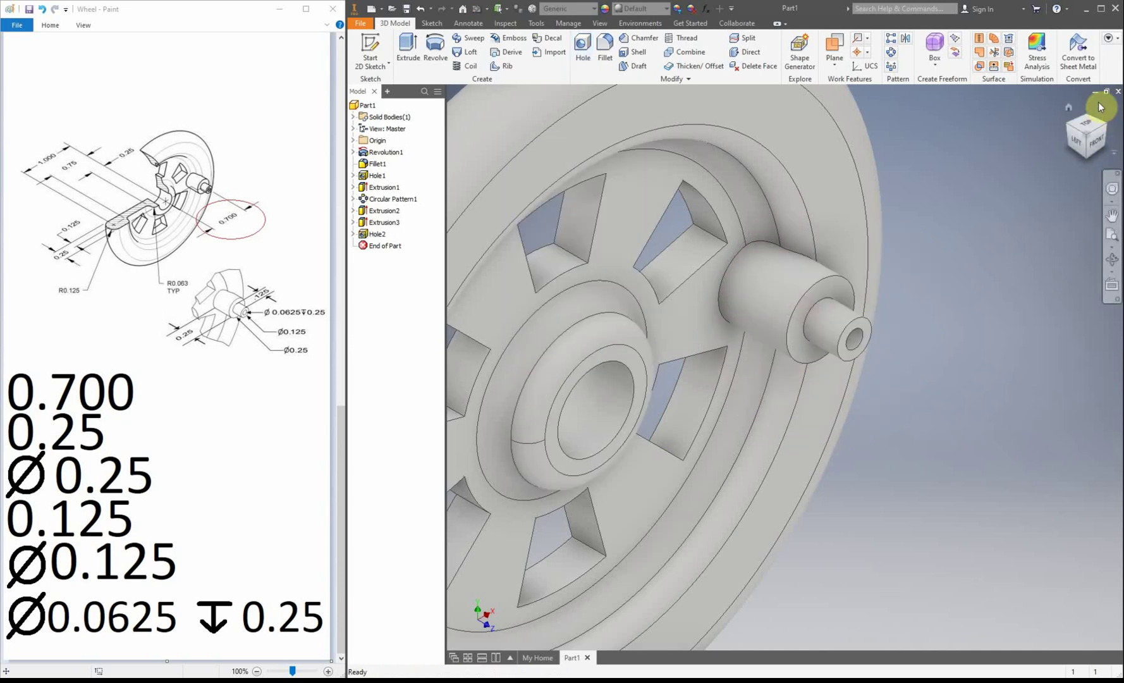
{"action": "left_click", "coordinate": [1068, 104]}
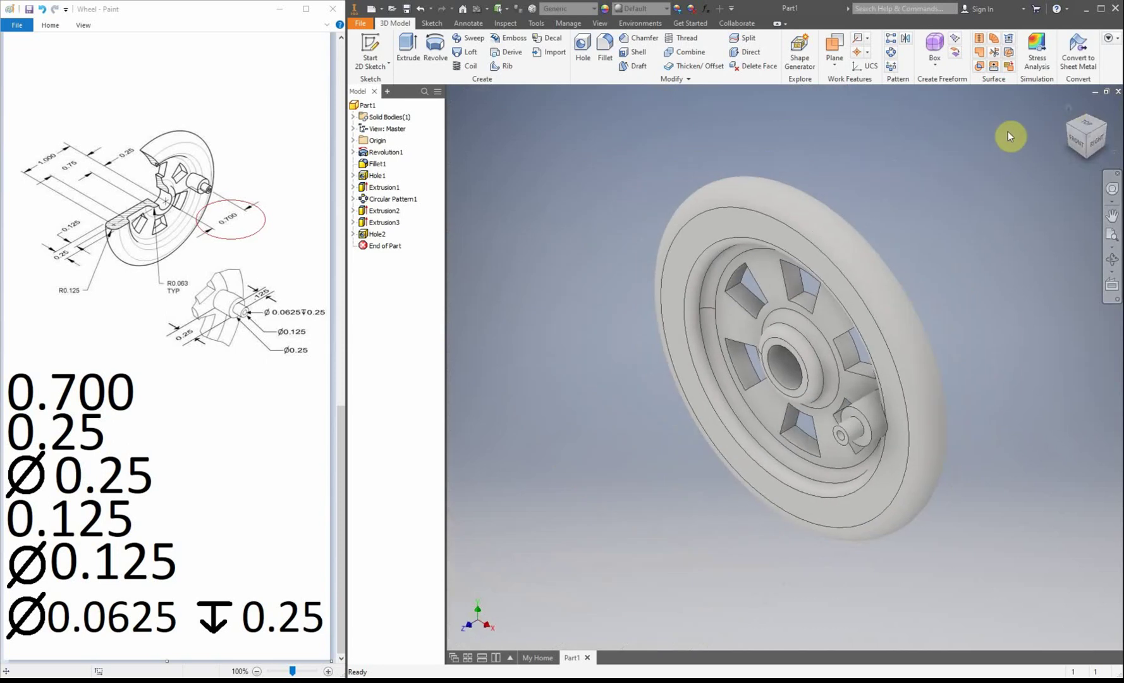